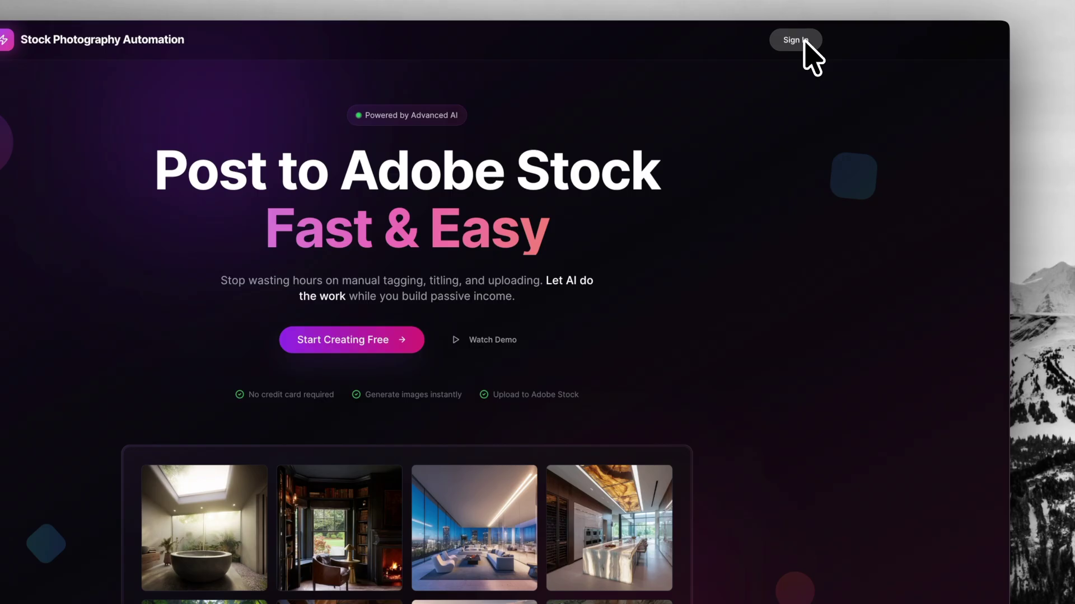
Step: Sign in, dismiss the Process Console, and select the Molotov model (10 tokens, four variations)
click(820, 46)
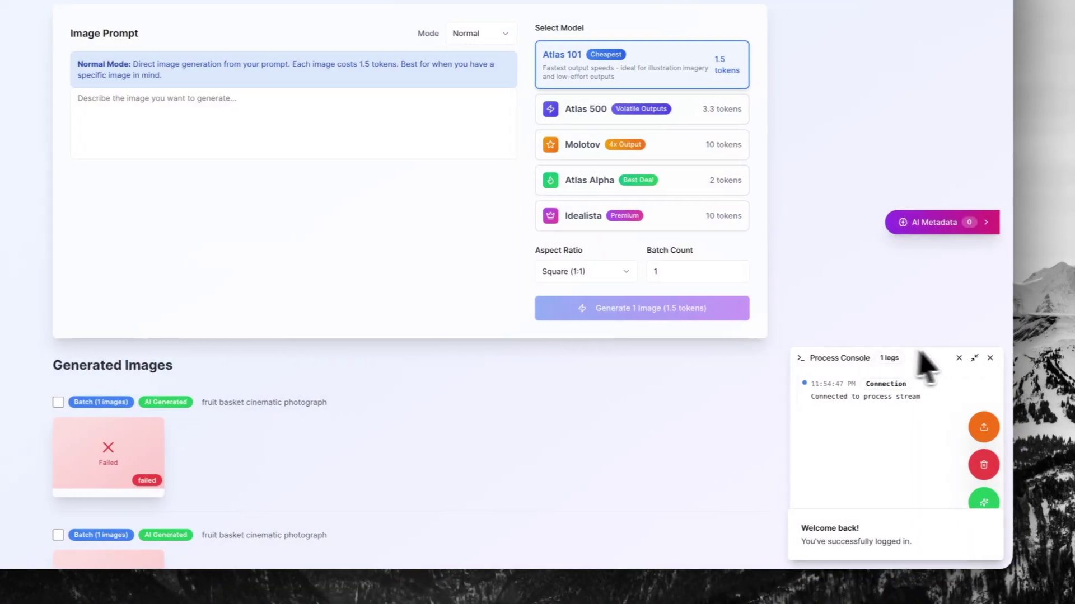
click(990, 359)
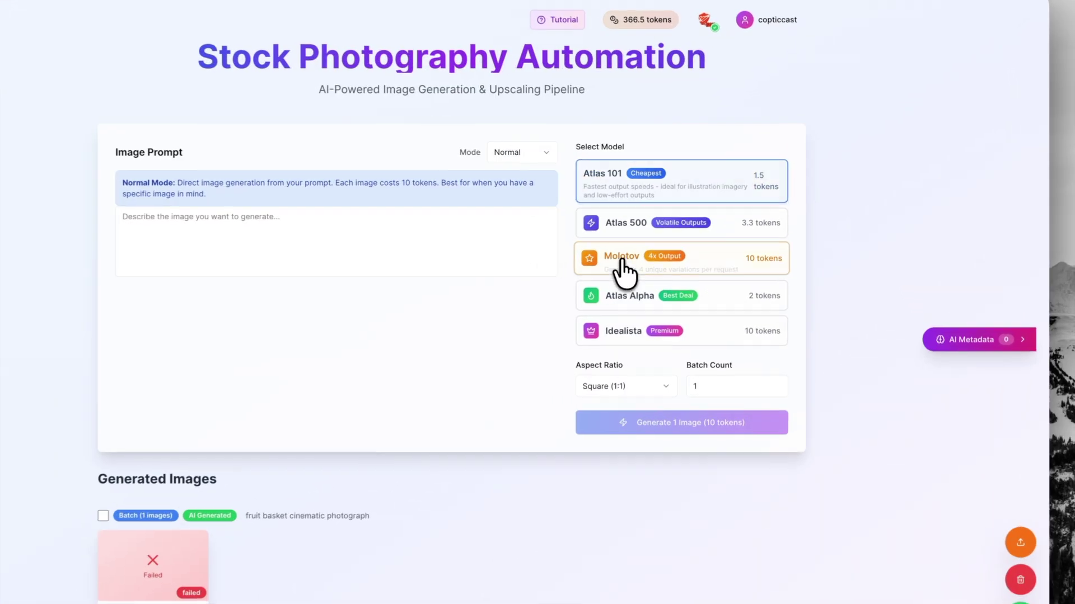
click(667, 242)
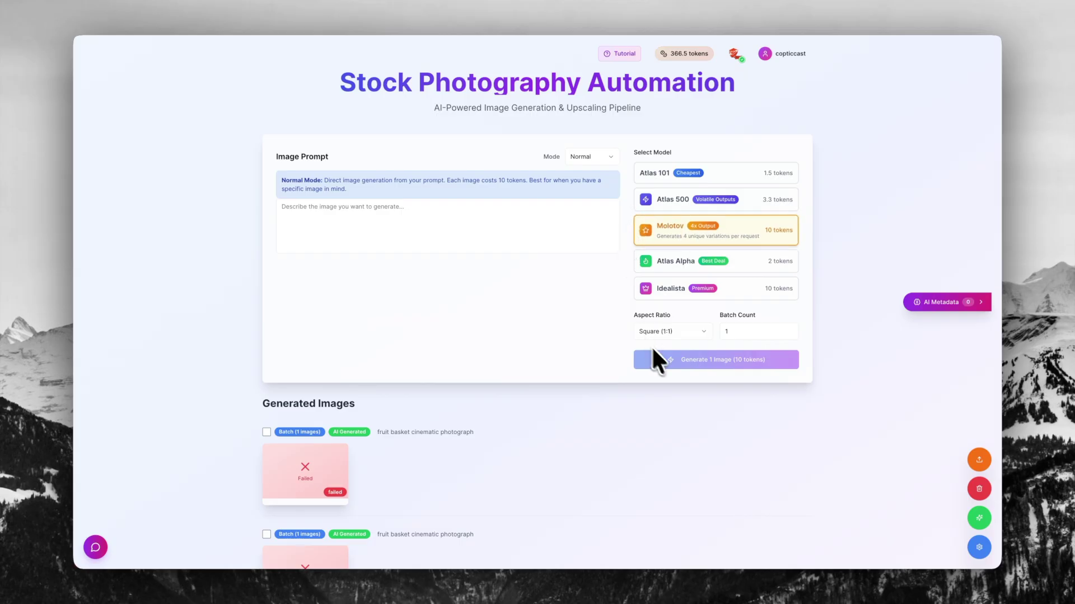
Step: Set the generation Mode to SuperNova and begin entering the prompt idea
click(593, 157)
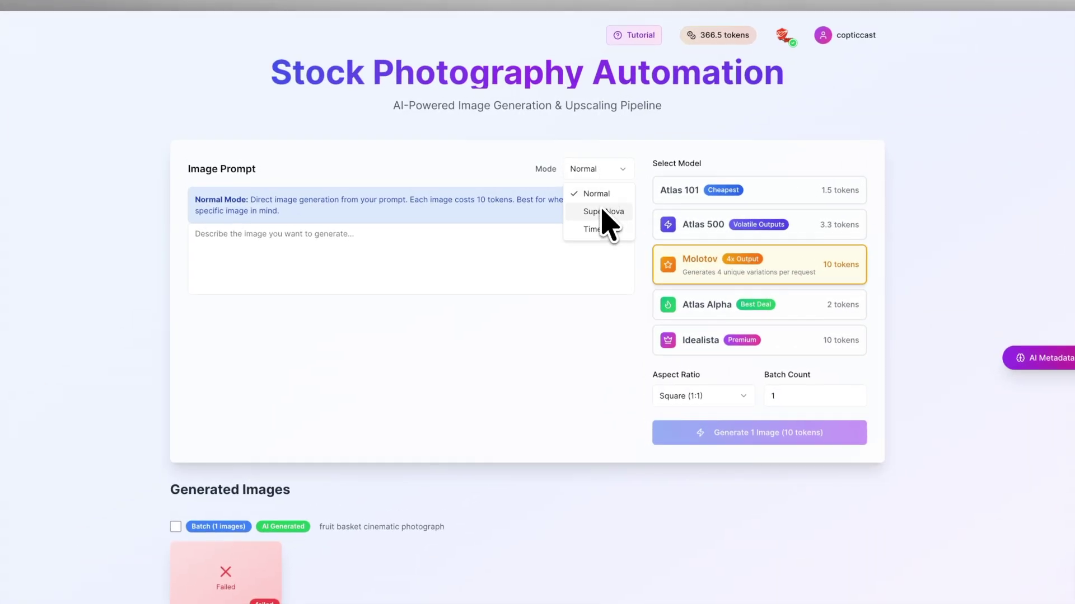
click(605, 212)
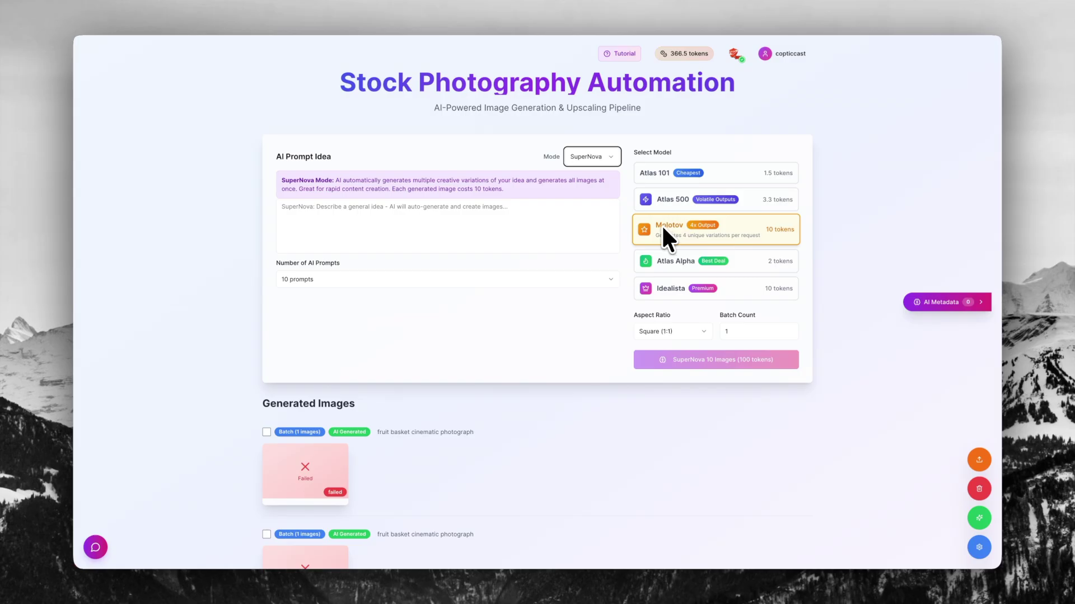
click(590, 228)
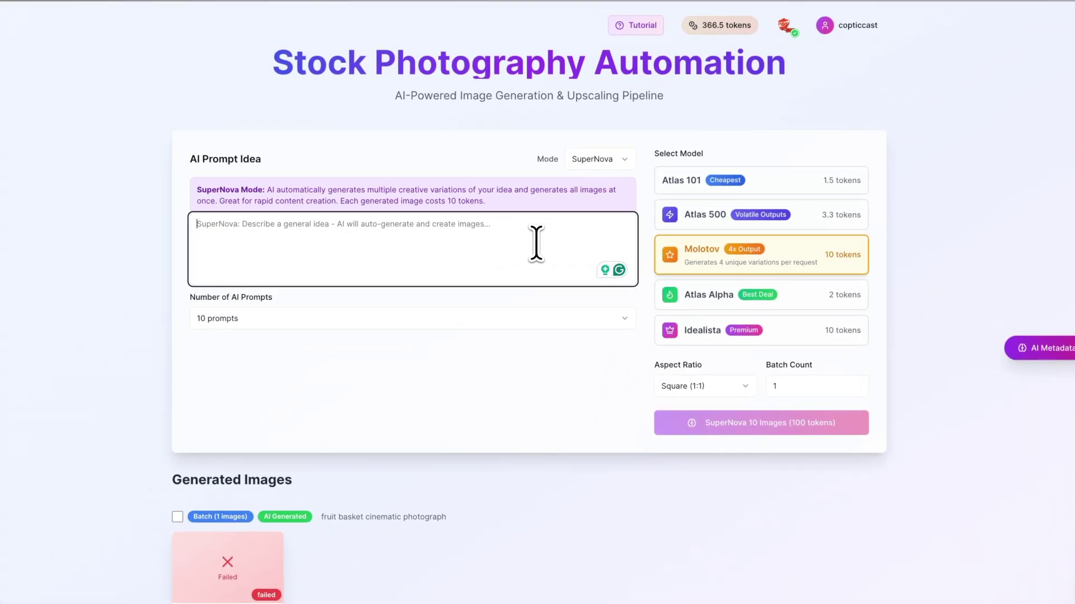
Step: Enter the prompt idea 'minimalist home interiors with nice backyard views. Various scences, different climates'
text(minimalist home )
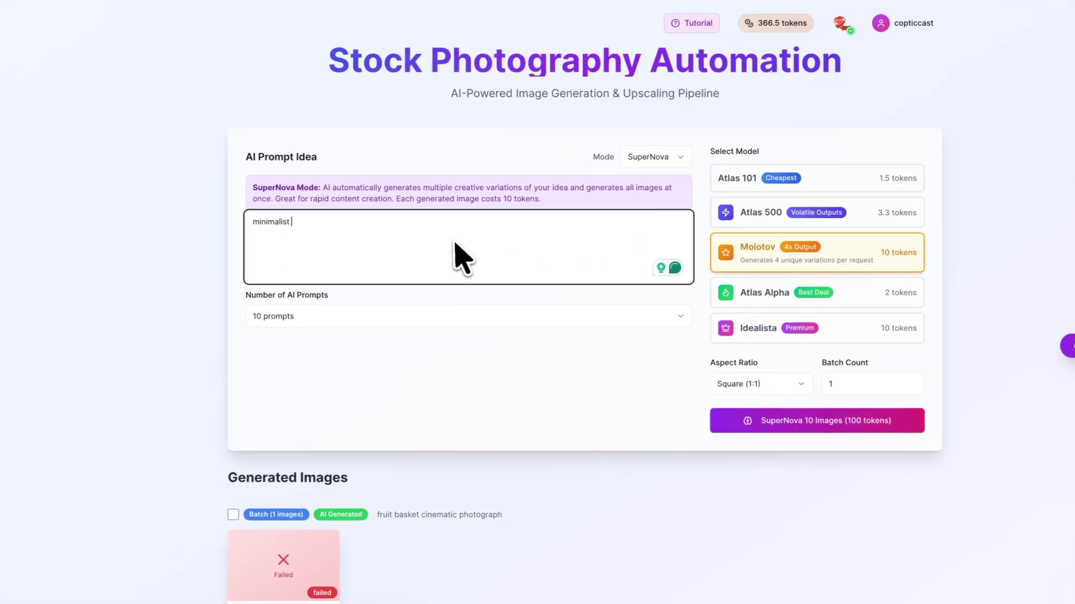
text(interiors with ni)
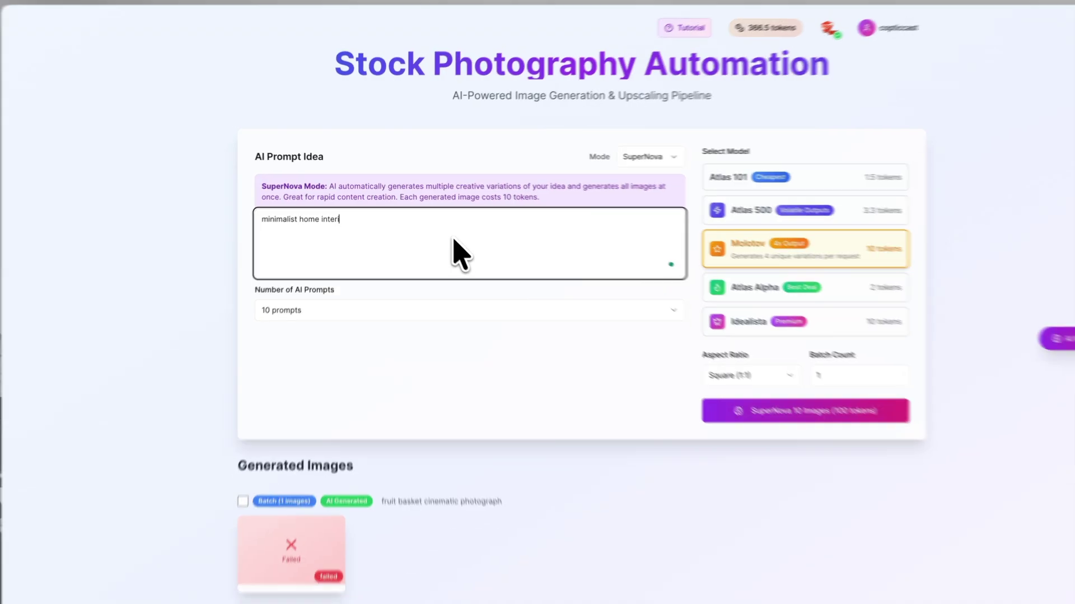
text(ce backyard views.)
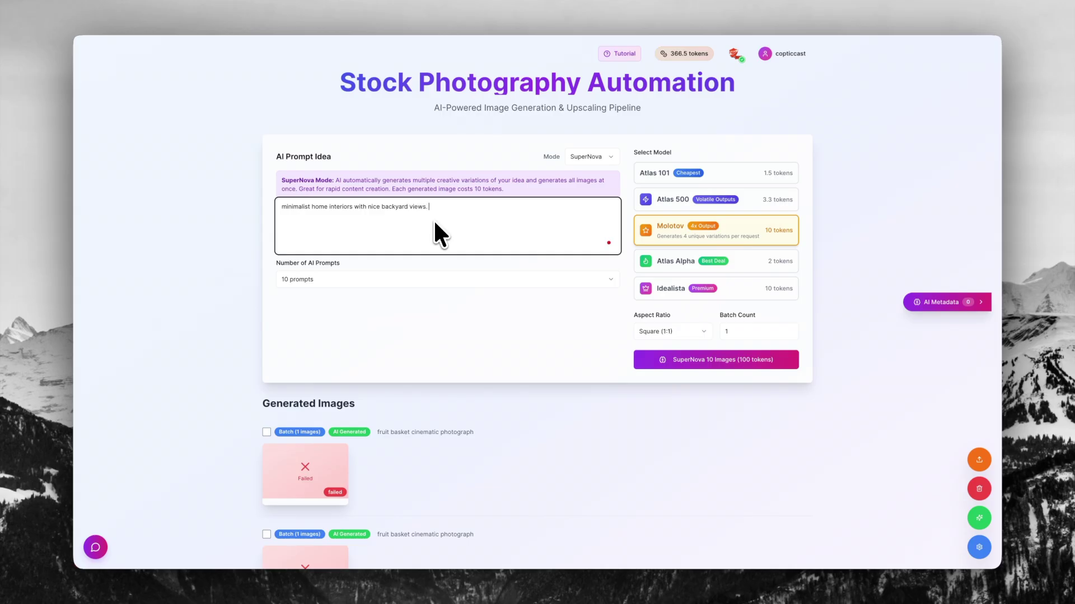
text(Various scences, different climates)
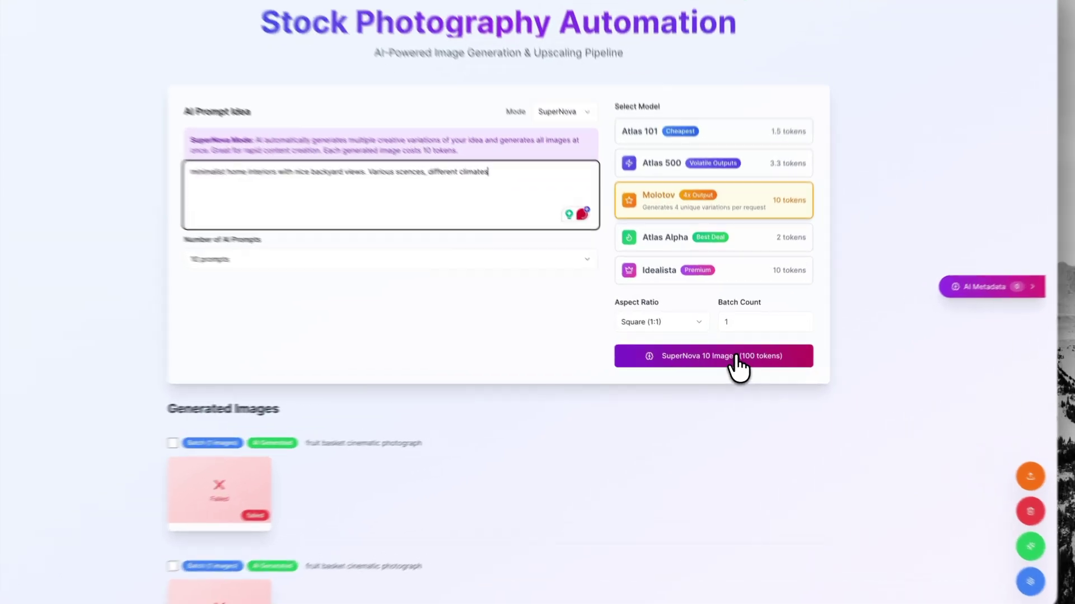
Step: Run SuperNova 10 Images, confirm the token spend, and wait until all 40 images are ready
click(734, 361)
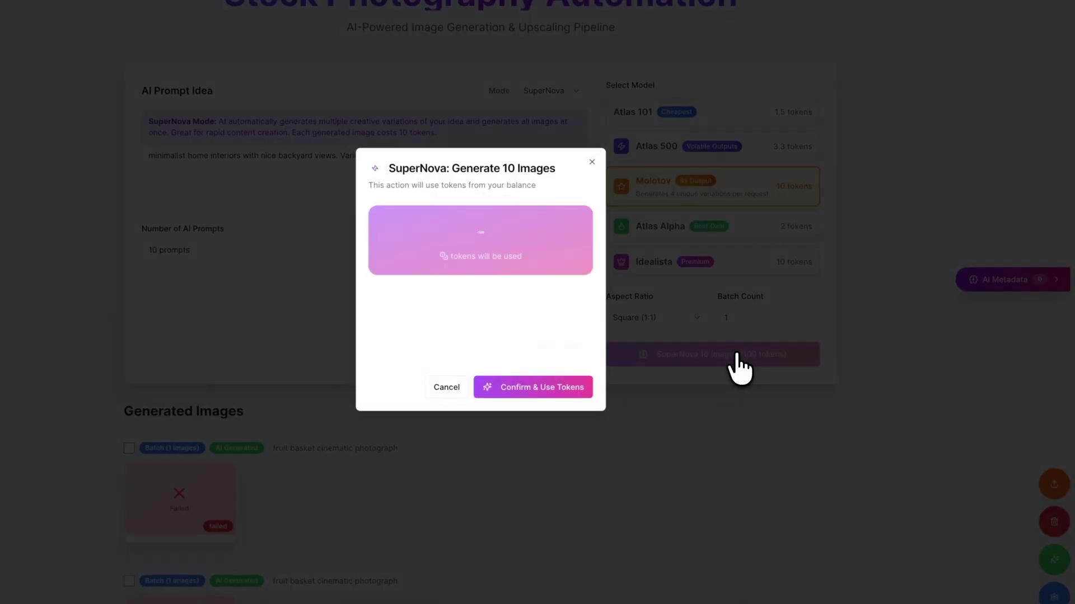
click(608, 381)
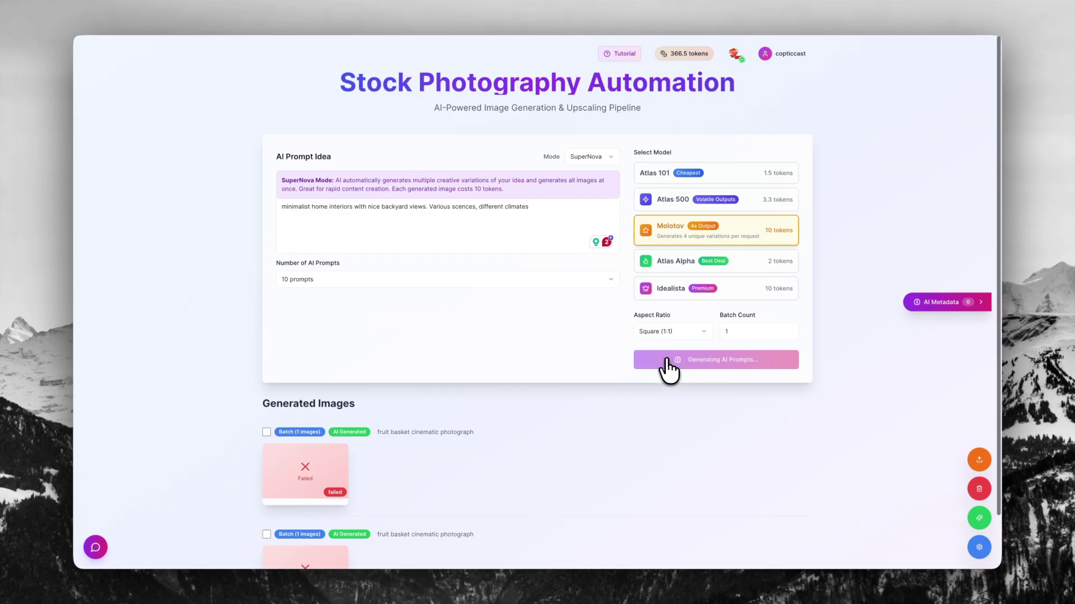
scroll(670, 369, down, 1)
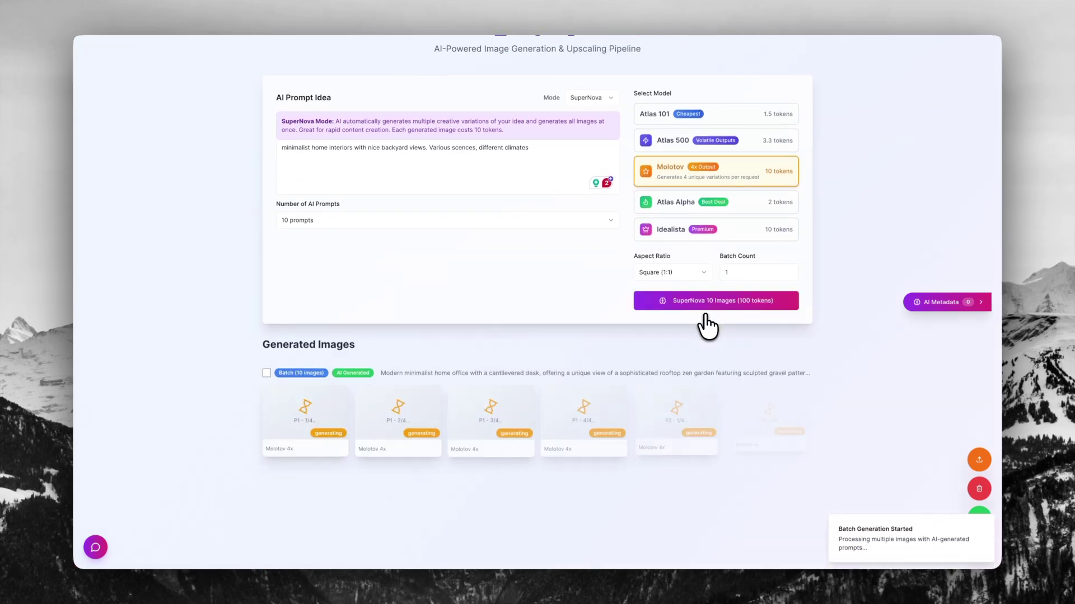
scroll(708, 324, down, 3)
scroll(709, 324, down, 3)
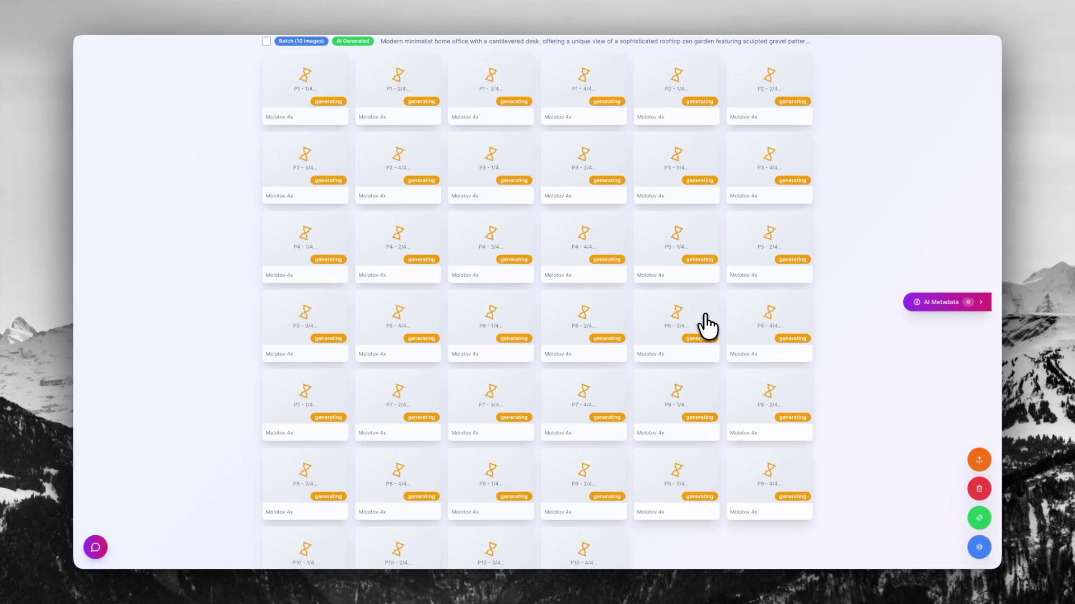
scroll(708, 324, up, 2)
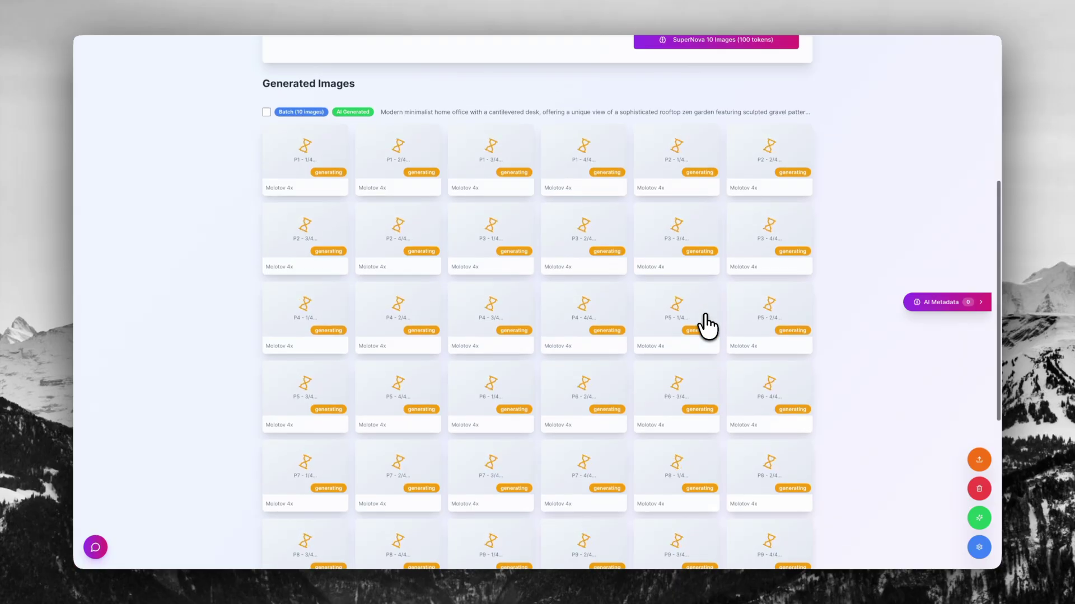
scroll(707, 324, up, 3)
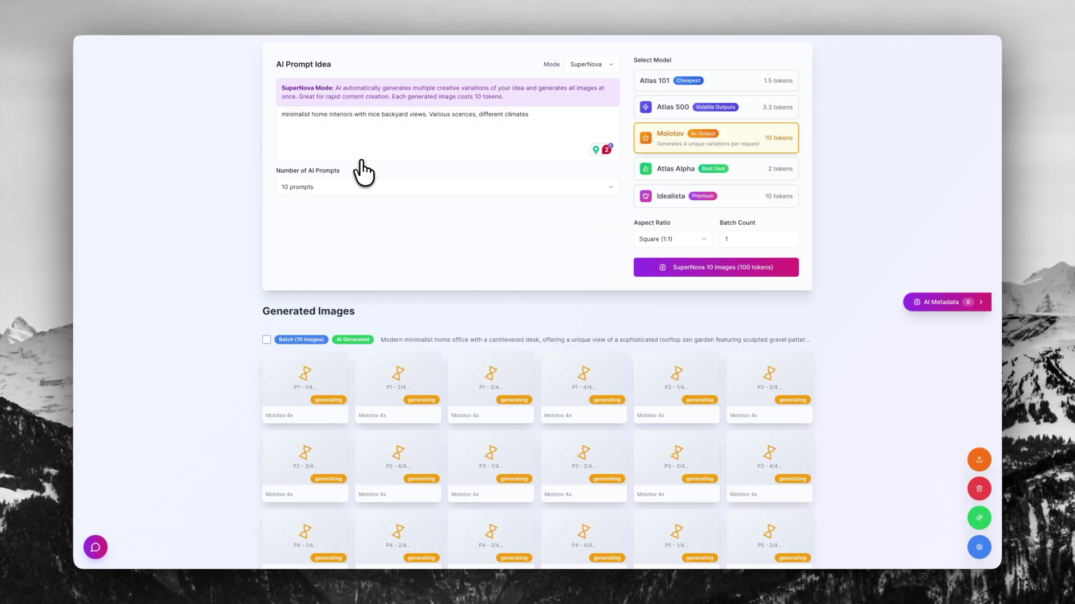
scroll(363, 172, down, 2)
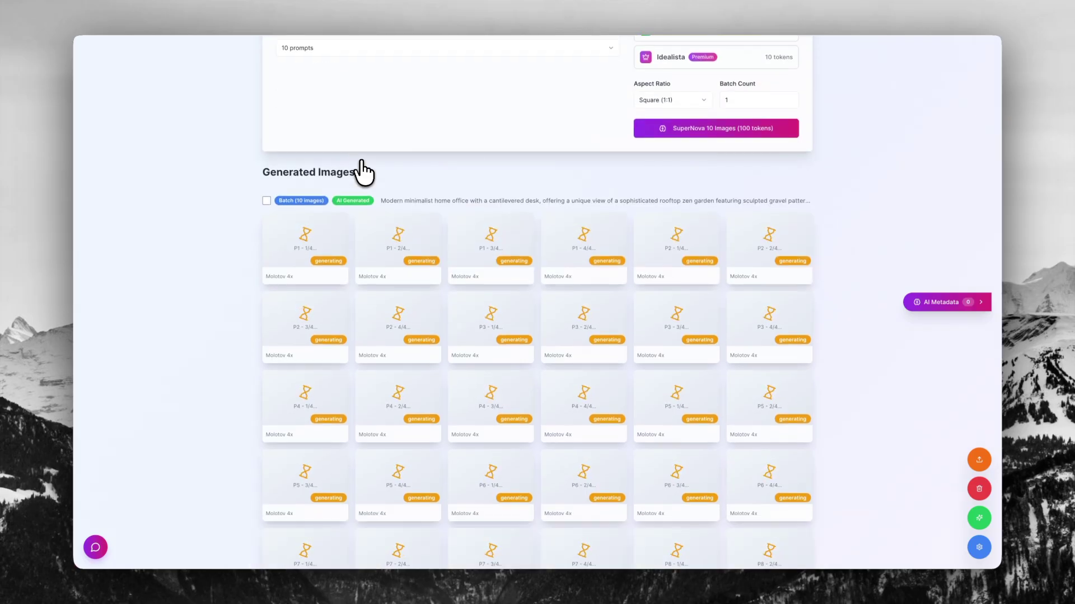
scroll(363, 172, up, 2)
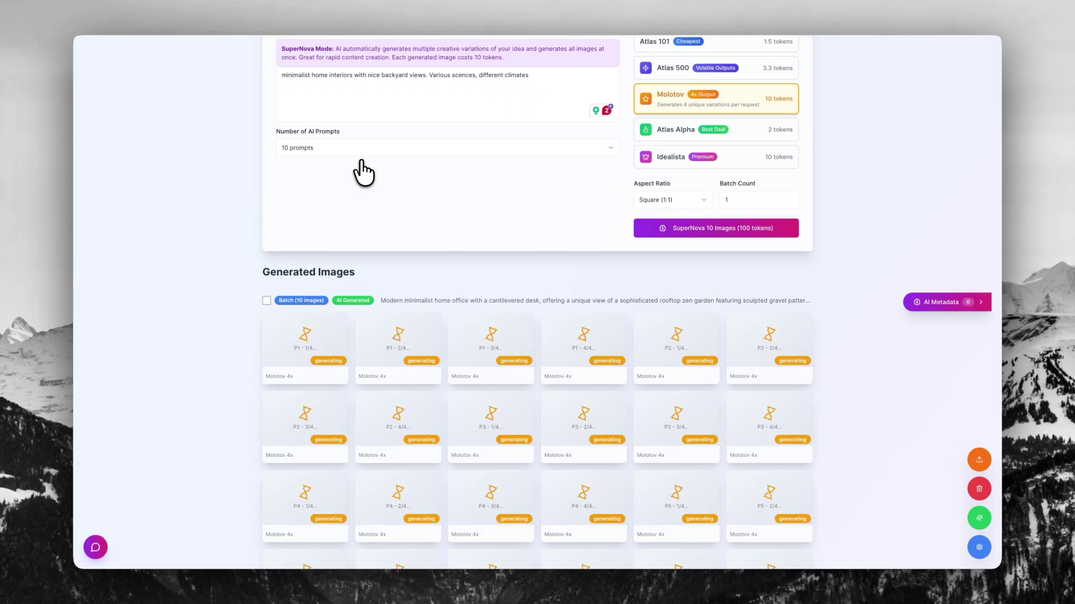
scroll(363, 173, down, 1)
scroll(362, 173, down, 6)
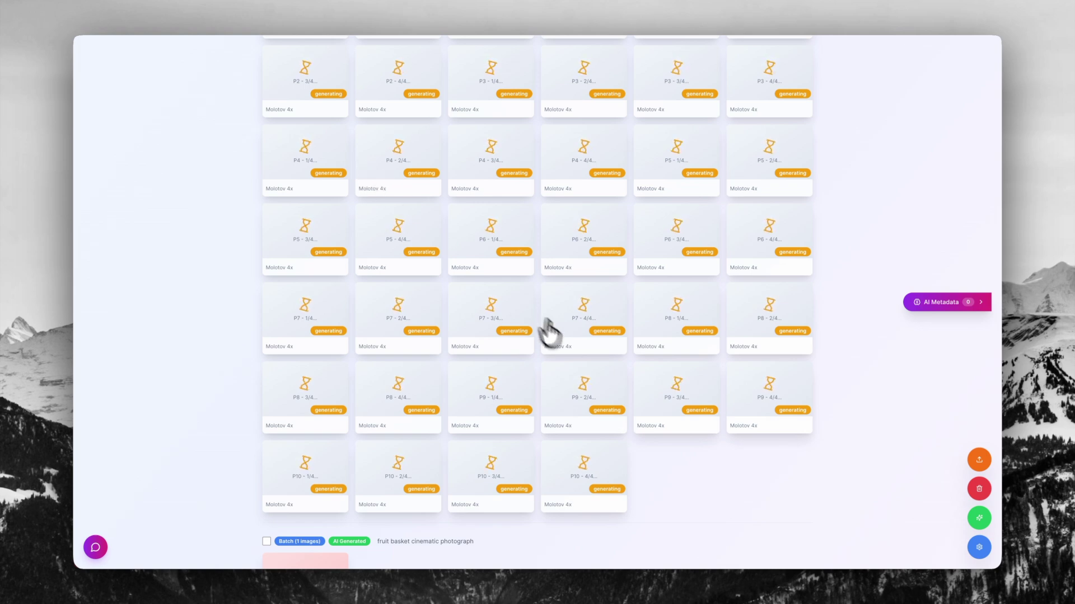
scroll(593, 305, up, 3)
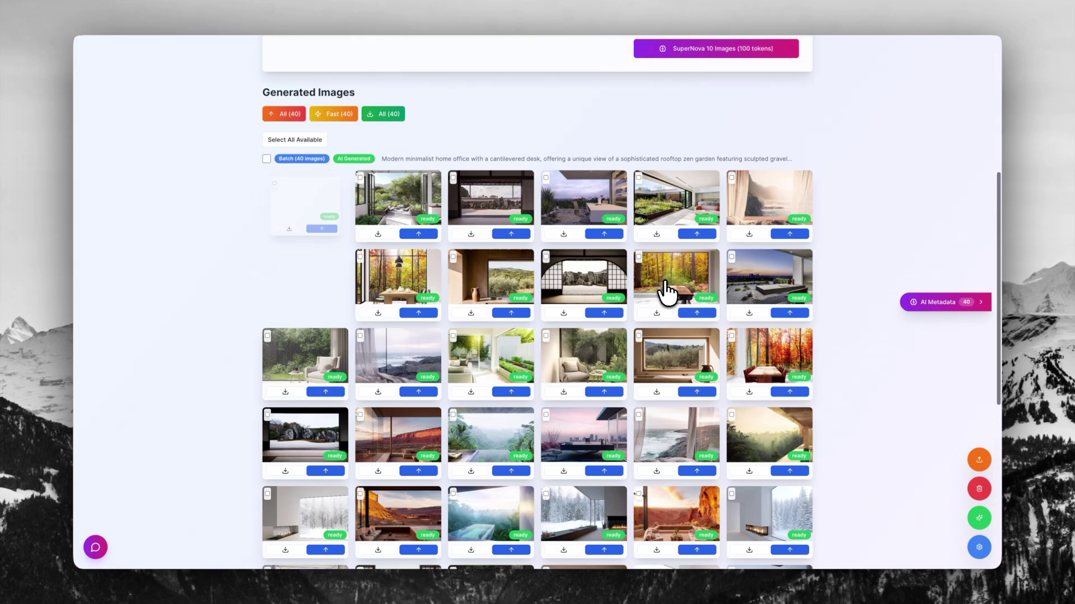
Step: Bring up the AI Metadata panel for the generated batch
scroll(666, 293, down, 2)
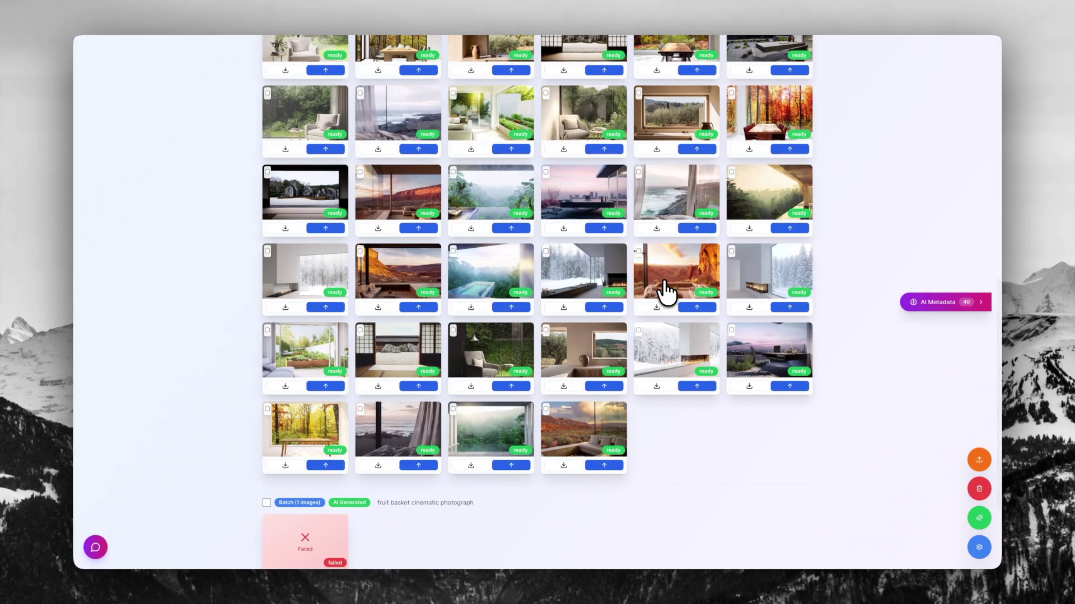
scroll(616, 386, up, 2)
scroll(643, 404, up, 5)
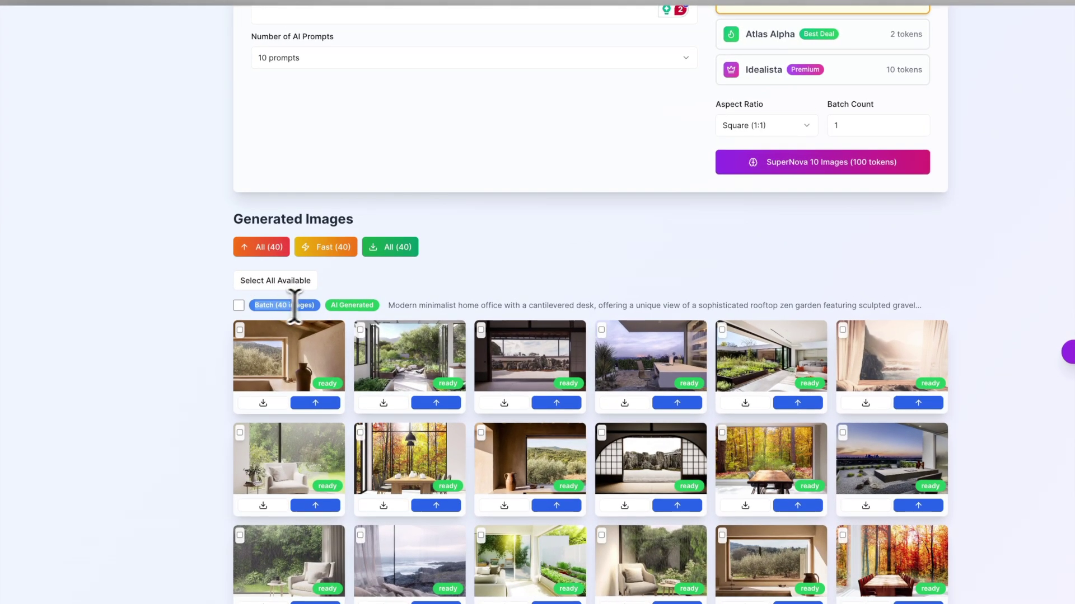
scroll(302, 296, down, 5)
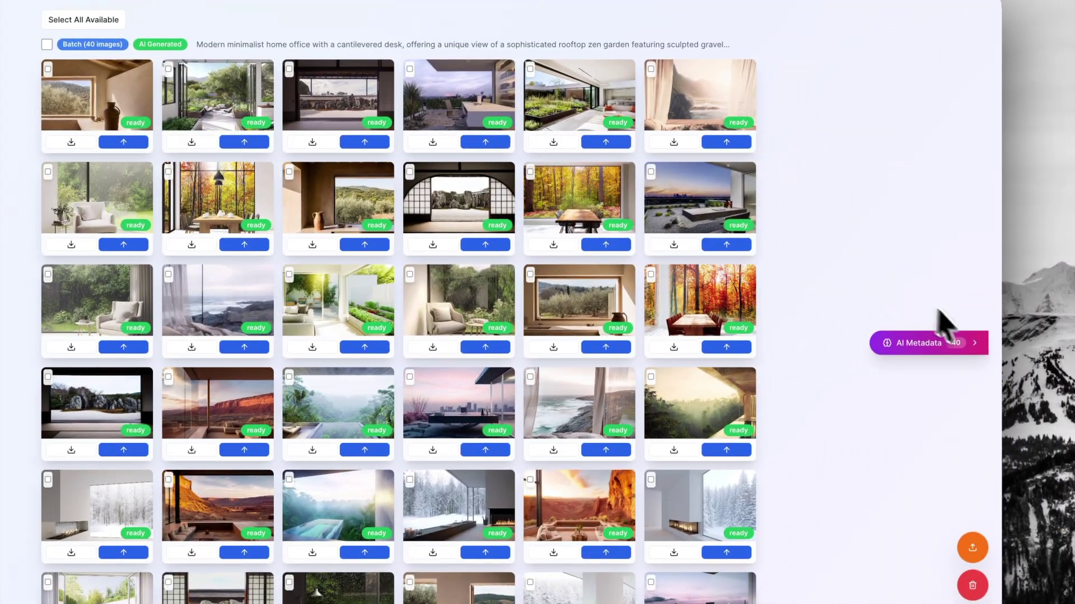
click(923, 343)
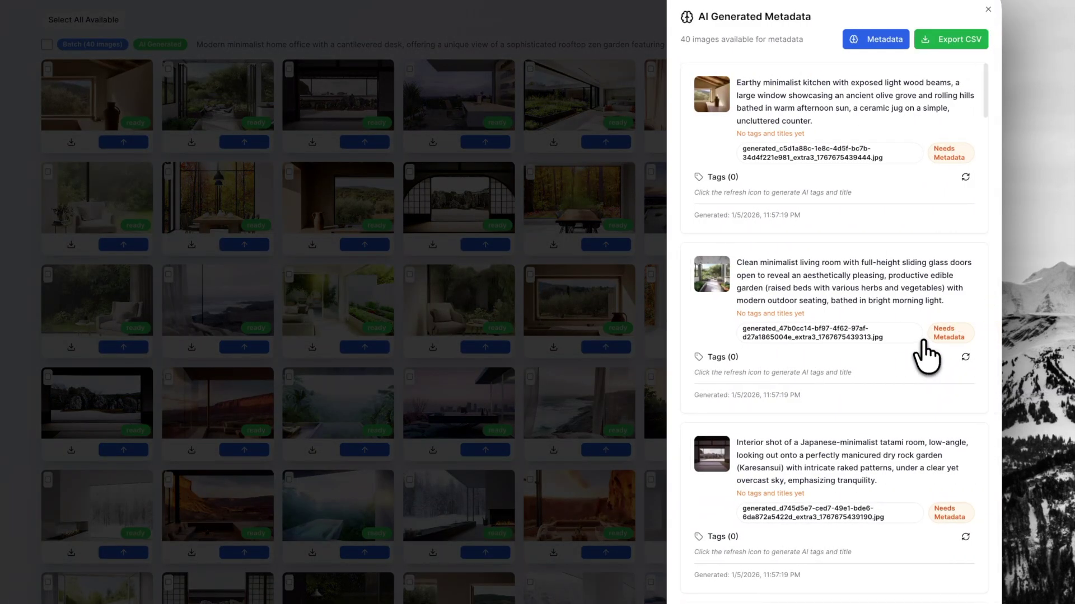
click(568, 307)
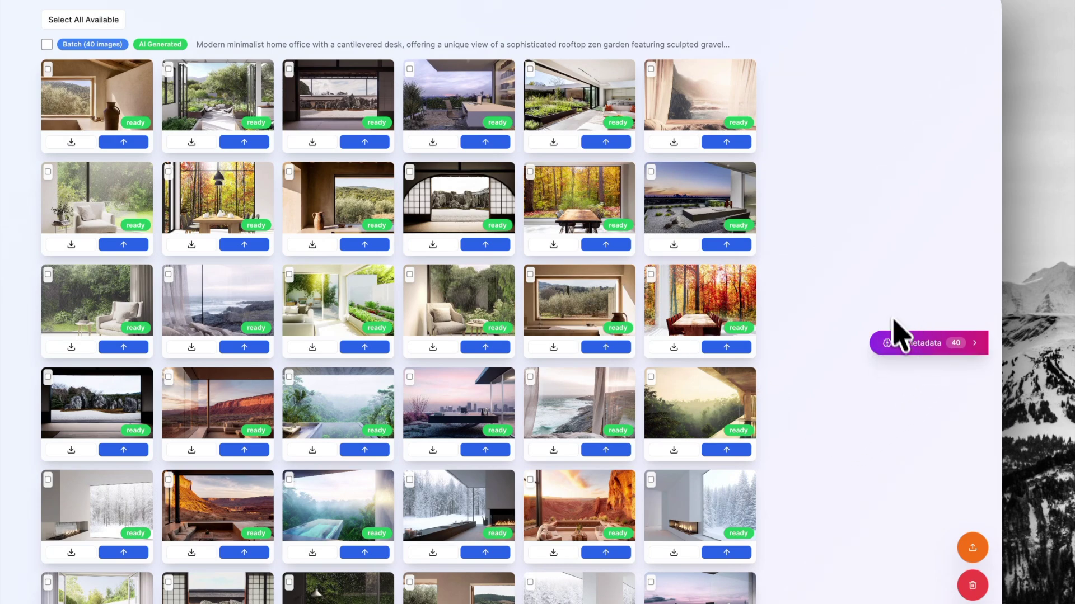
click(910, 344)
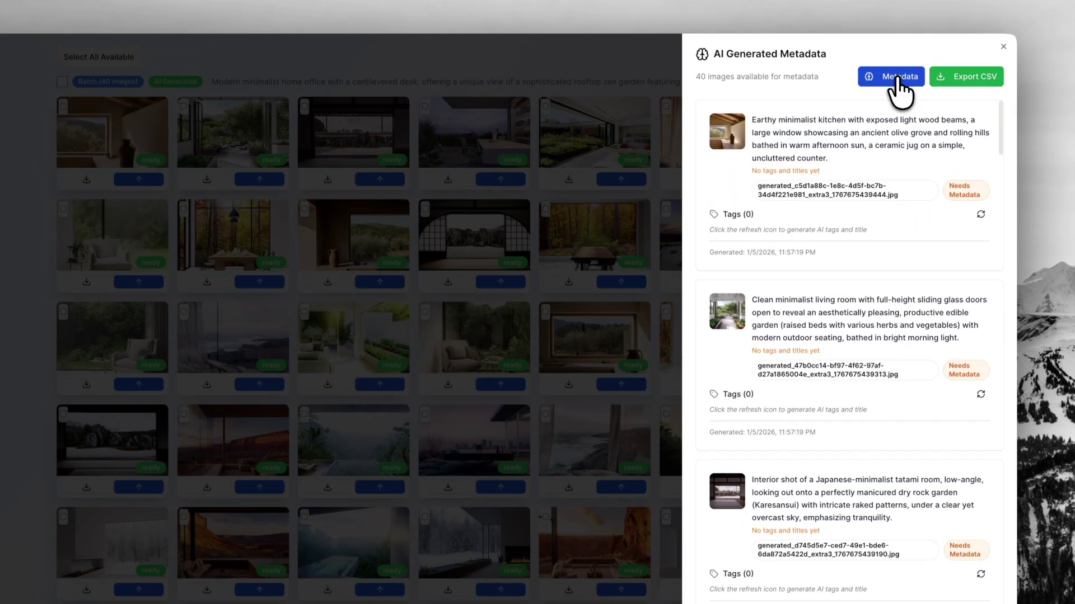
Step: Choose all 40 images under Select Images to Regenerate and start metadata generation
click(911, 42)
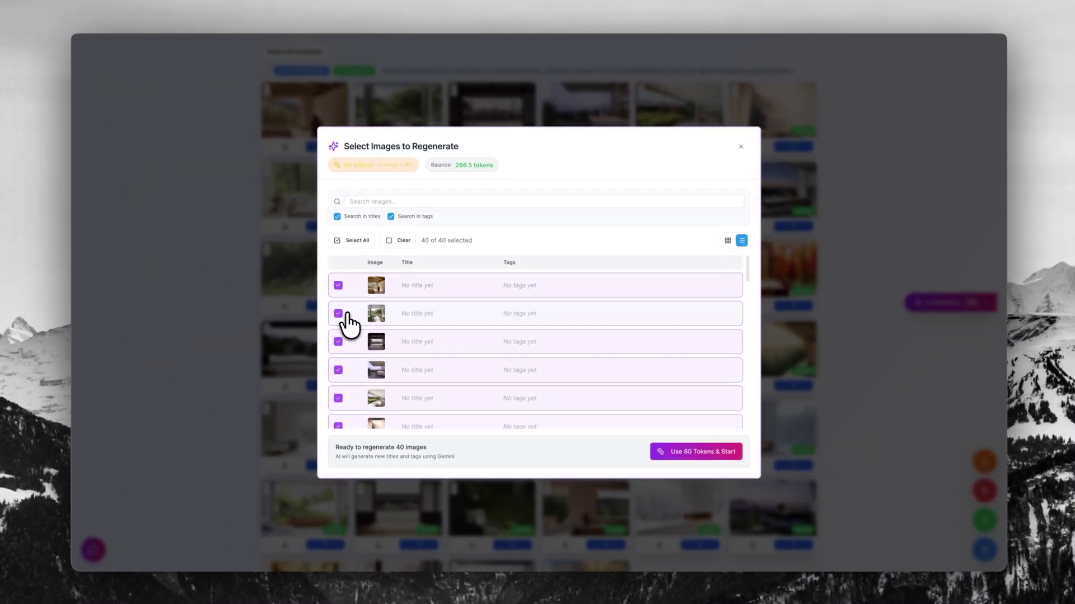
scroll(349, 323, down, 15)
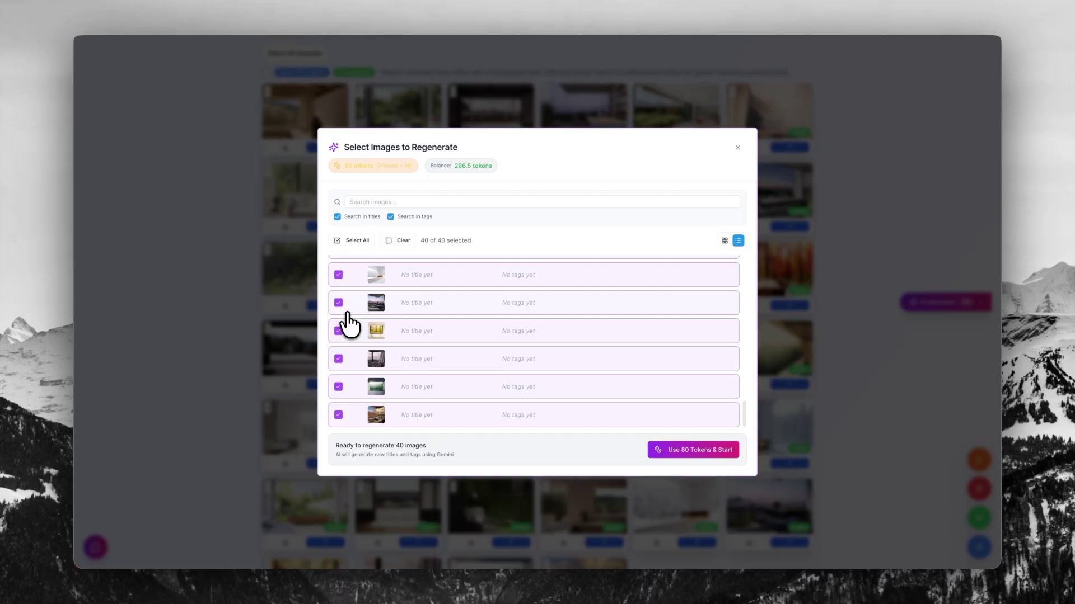
scroll(349, 323, up, 15)
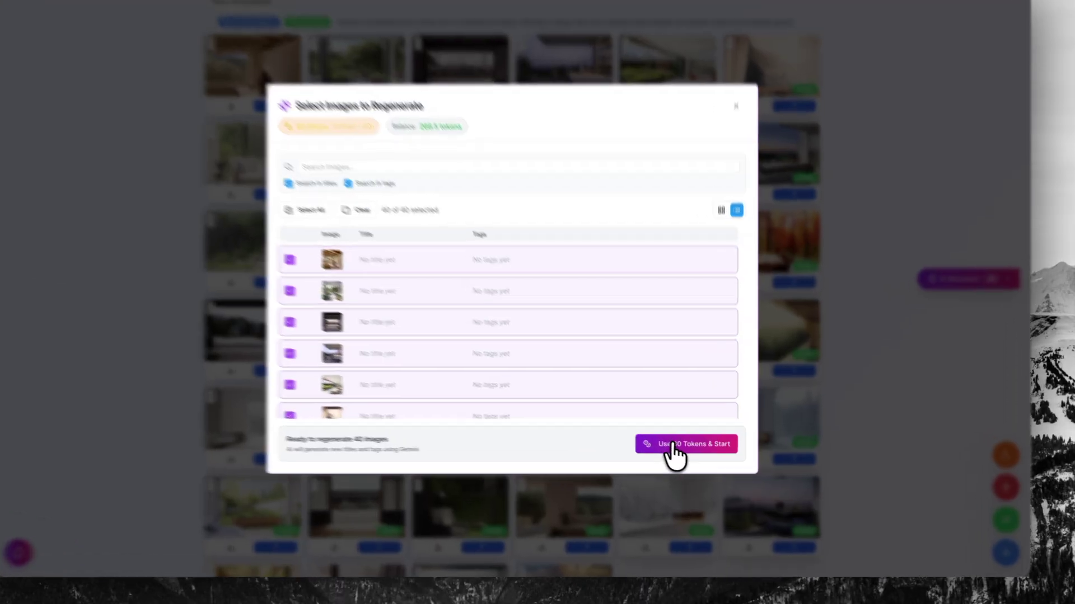
click(677, 450)
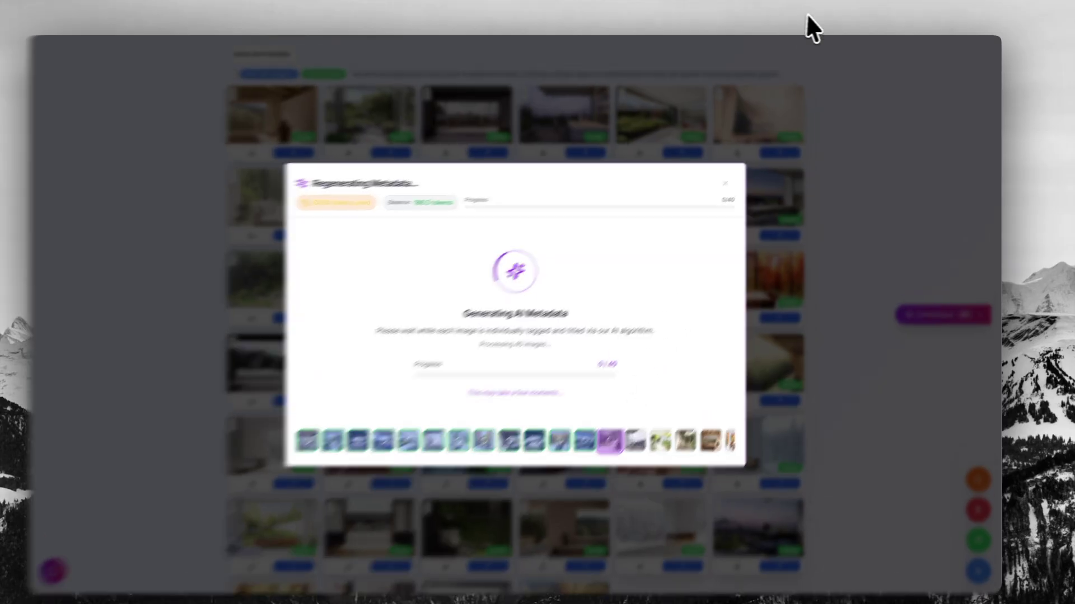
Step: Wait for metadata regeneration to finish: 40/40 images updated, 80 tokens used
click(834, 12)
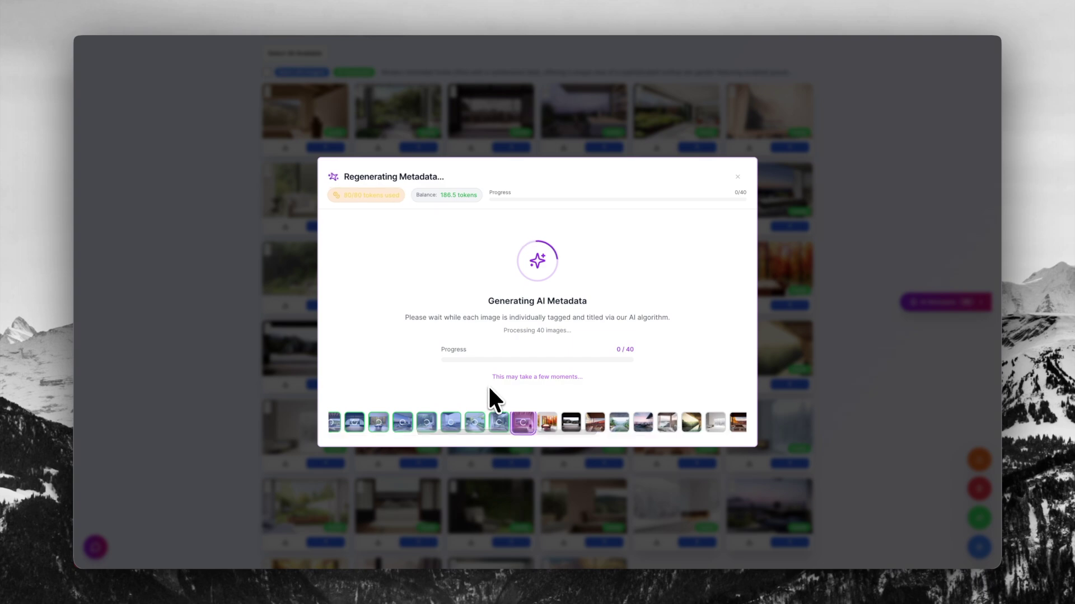
scroll(512, 415, left, 3)
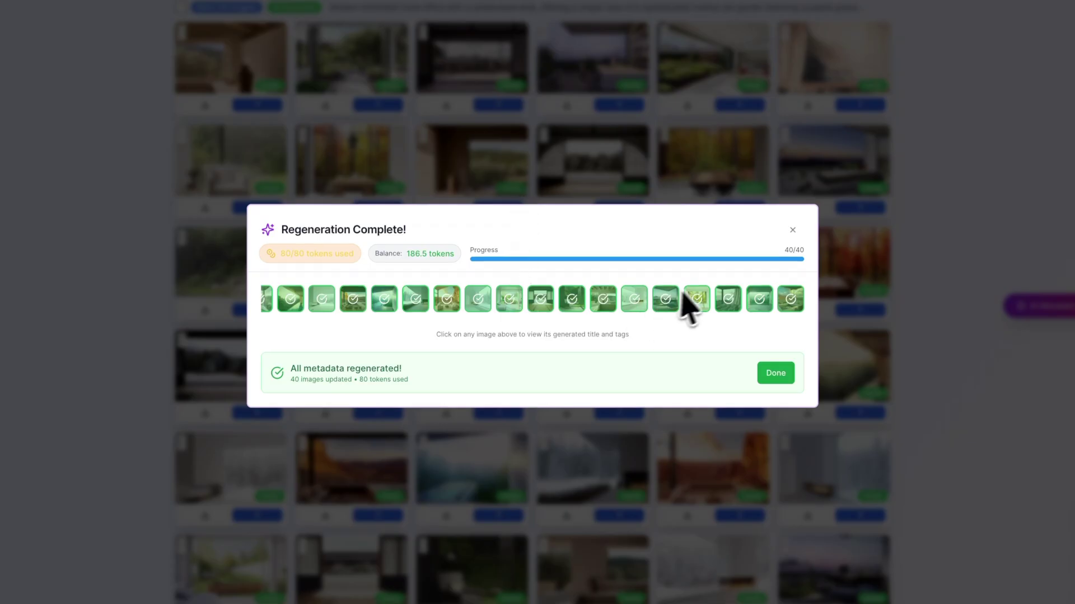
Step: Inspect the generated titles and tags of images 39, 27 and 25
click(759, 302)
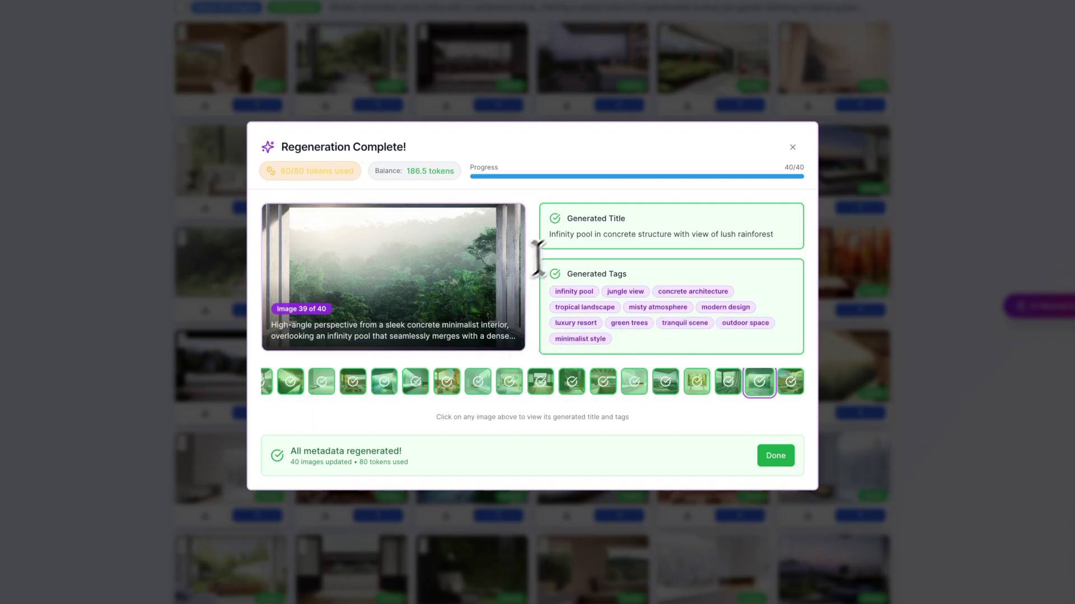
drag(549, 233, 754, 234)
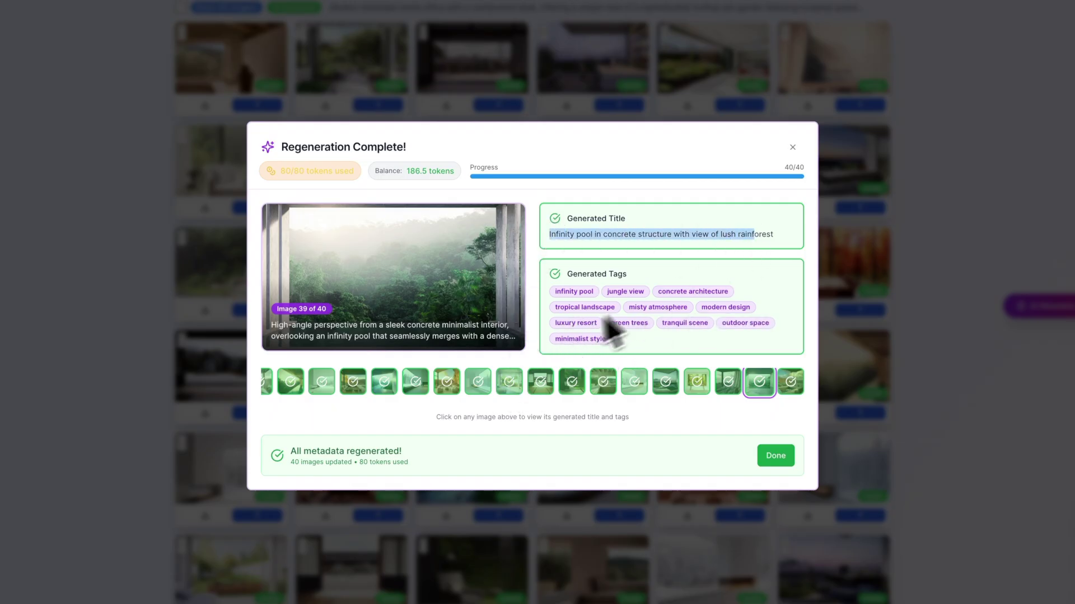
drag(552, 289, 679, 336)
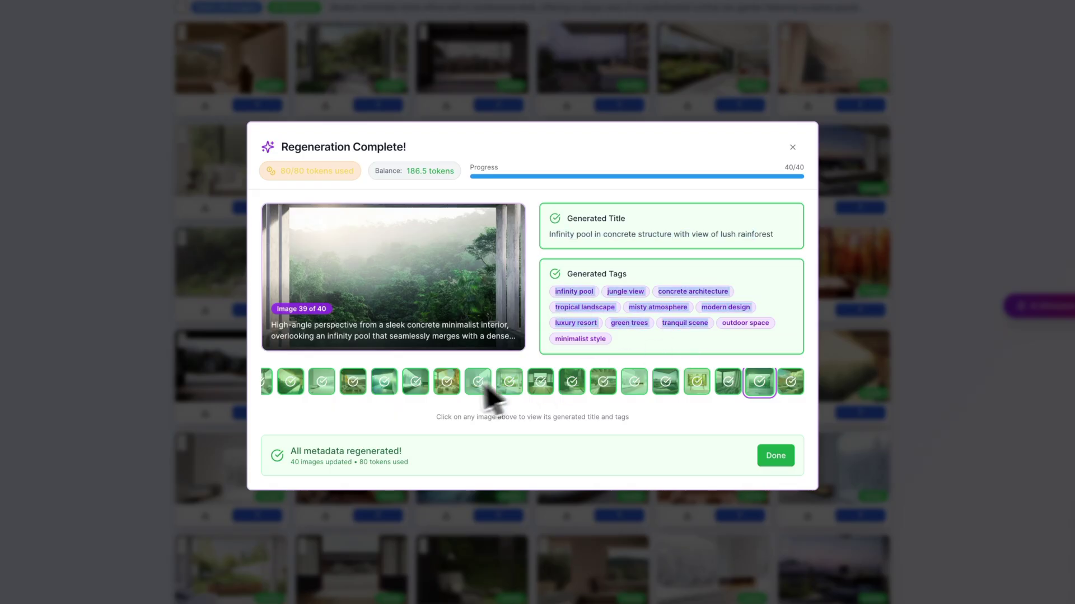
click(446, 385)
click(383, 388)
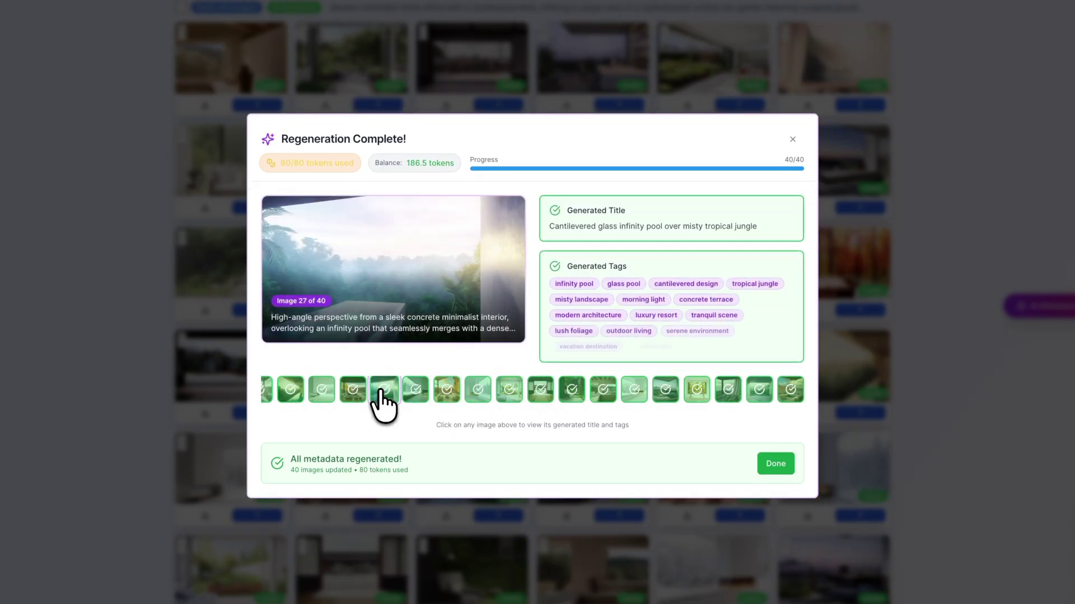
click(329, 389)
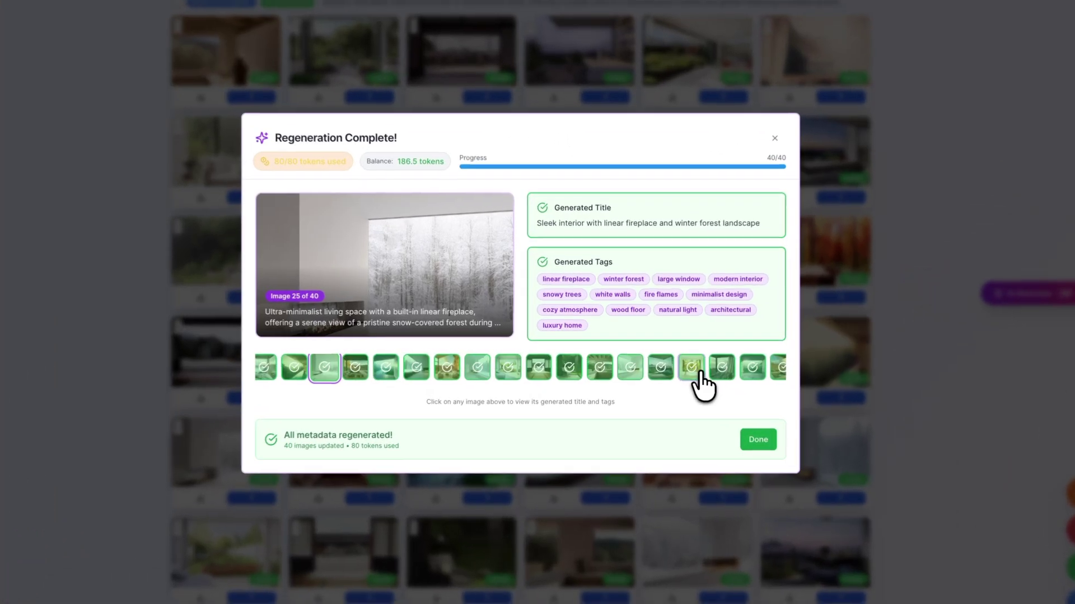
Step: Review metadata of image 37, the garden and autumn images, desert image 20 and kitchen image 17
click(671, 361)
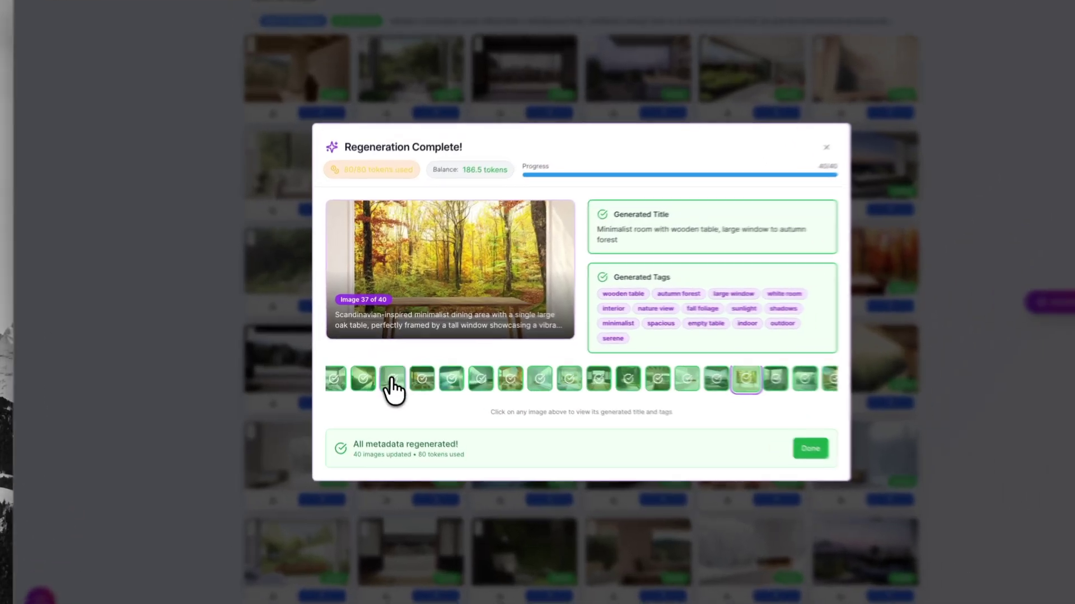
click(383, 364)
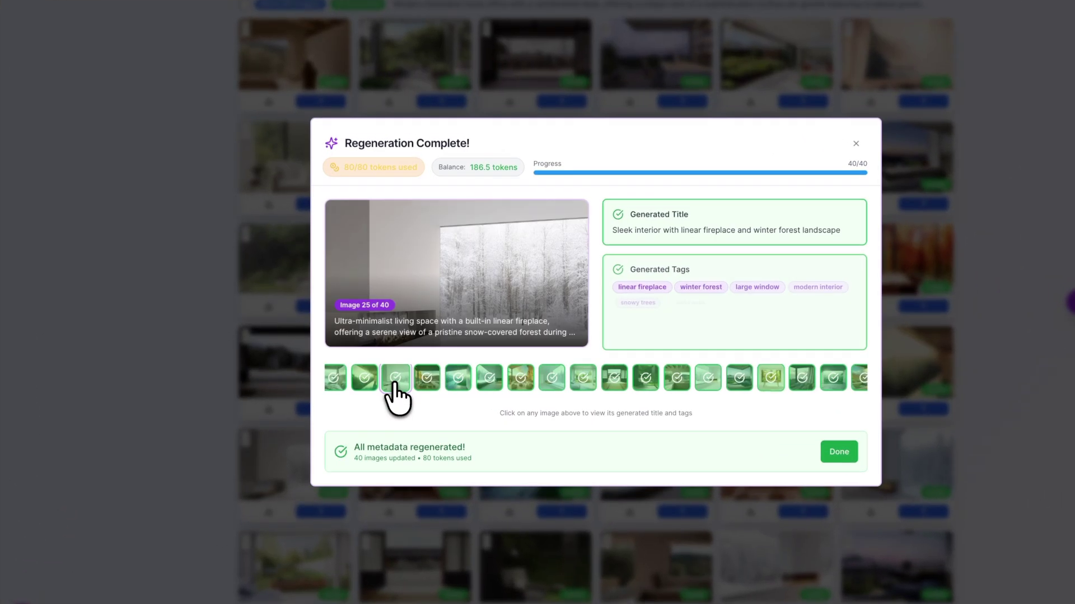
click(458, 380)
click(488, 382)
click(514, 378)
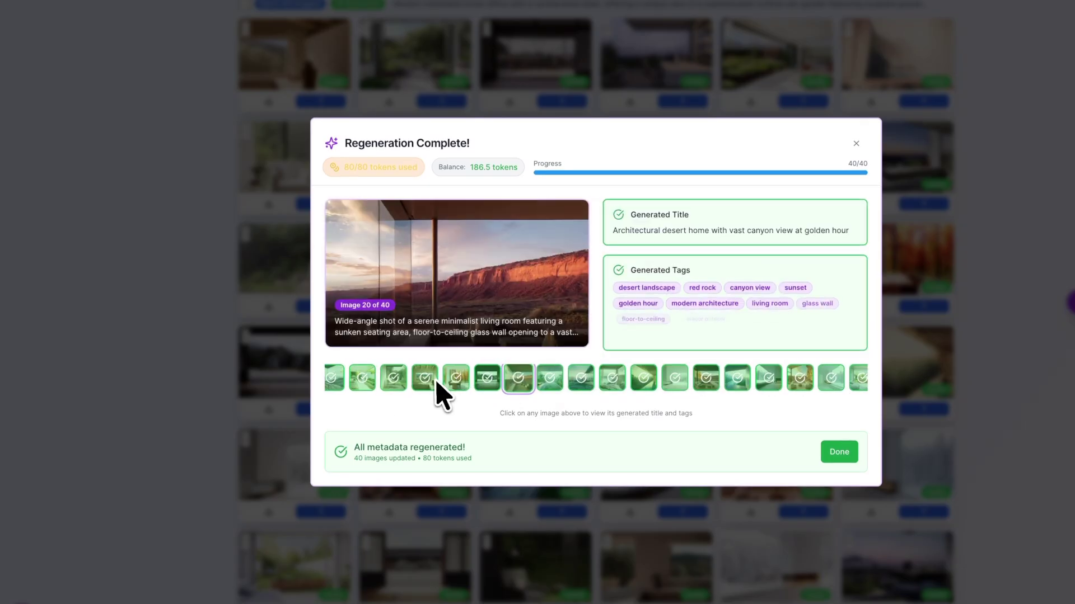
click(432, 382)
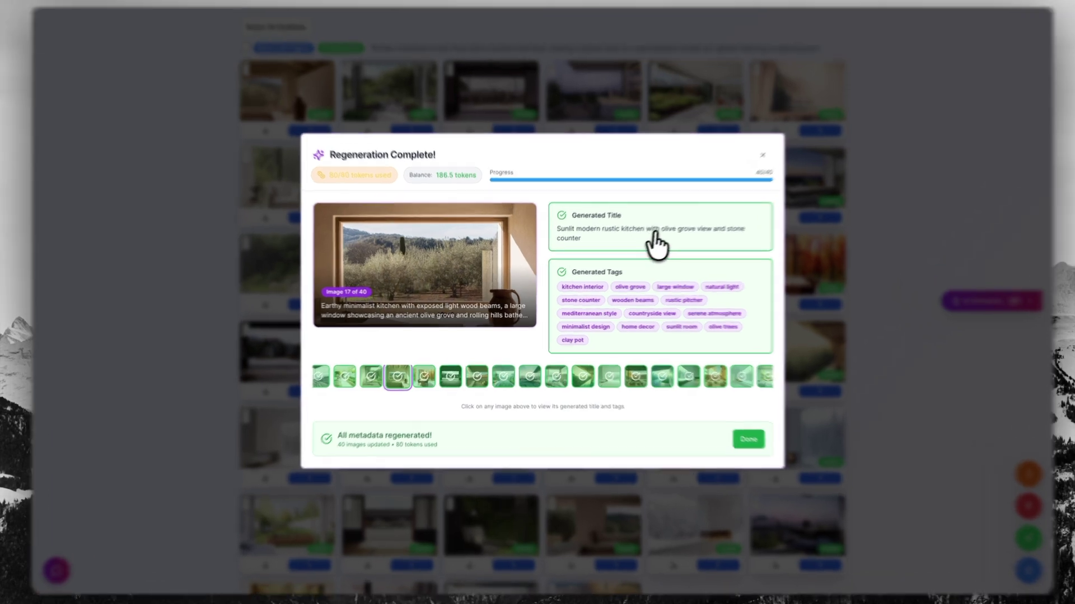
drag(645, 236, 673, 236)
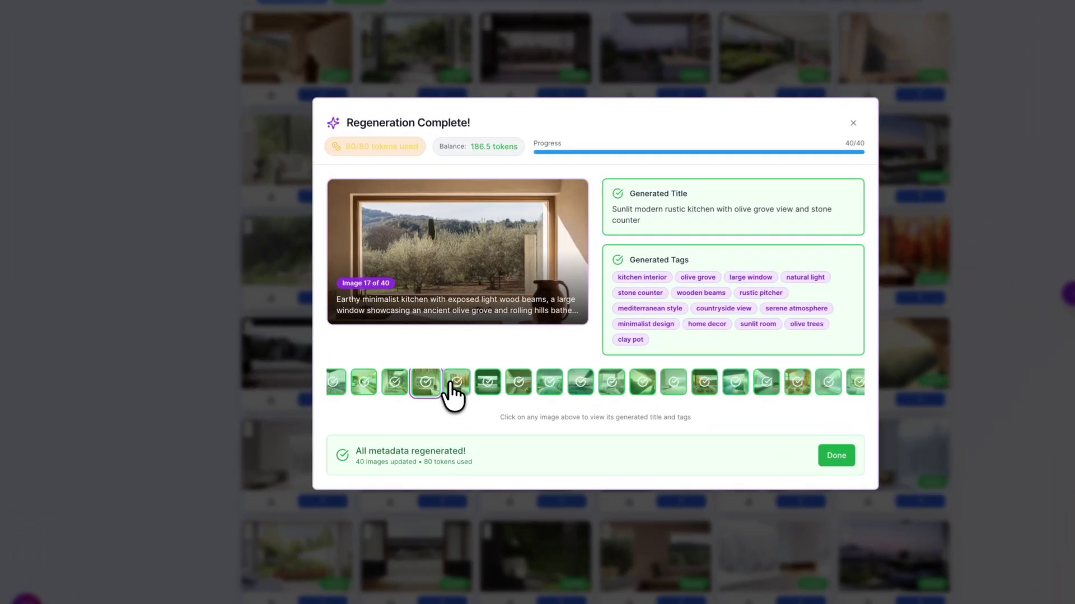
Step: Check metadata of images 18, 21, 24 and 22, then dismiss the regeneration results
click(430, 371)
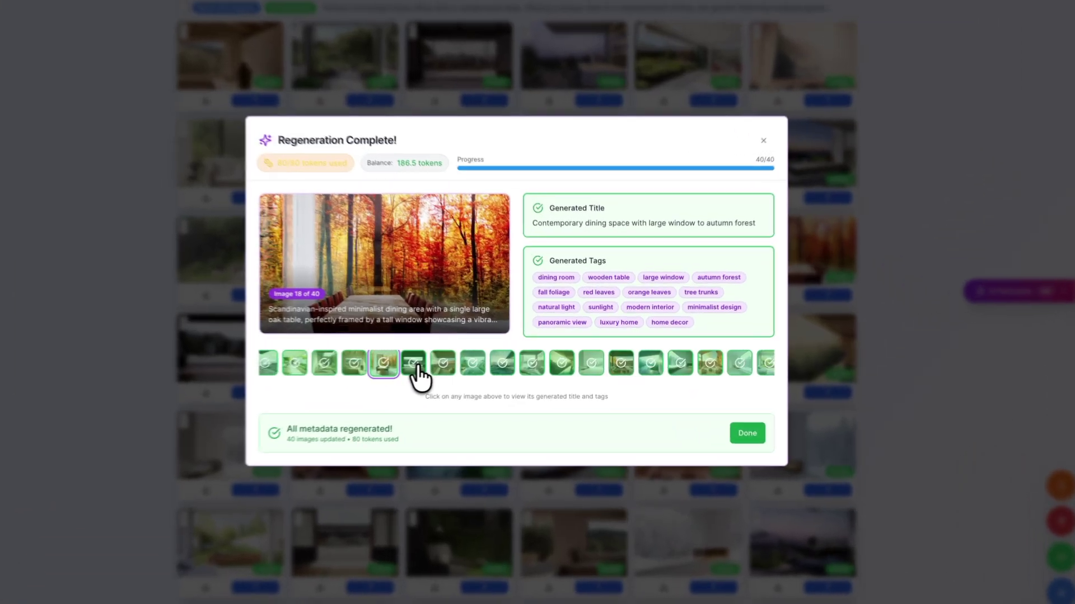
click(491, 373)
click(496, 362)
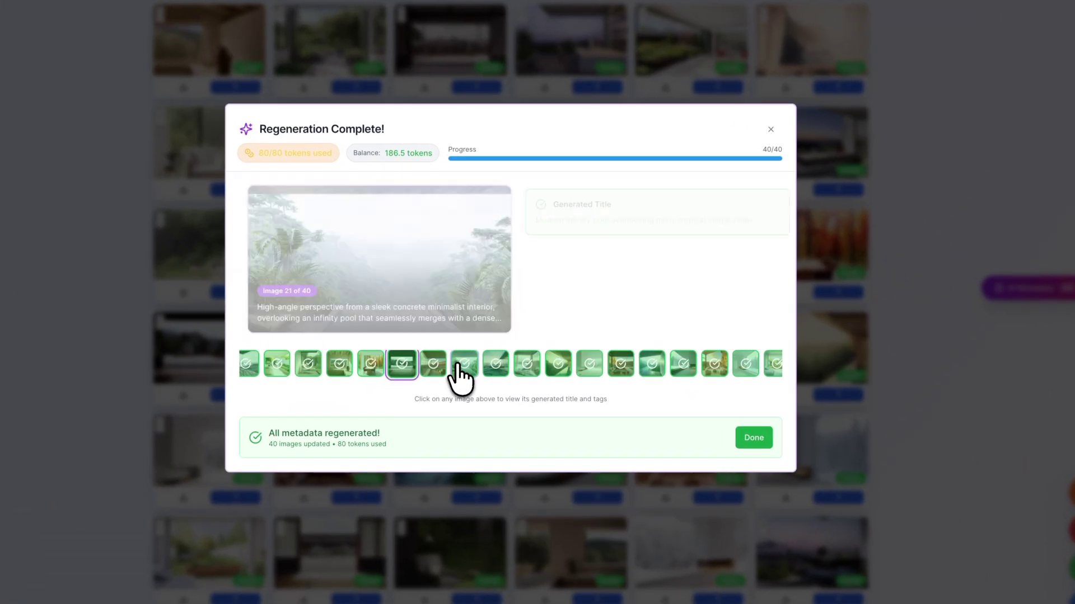
click(526, 365)
click(551, 364)
click(491, 367)
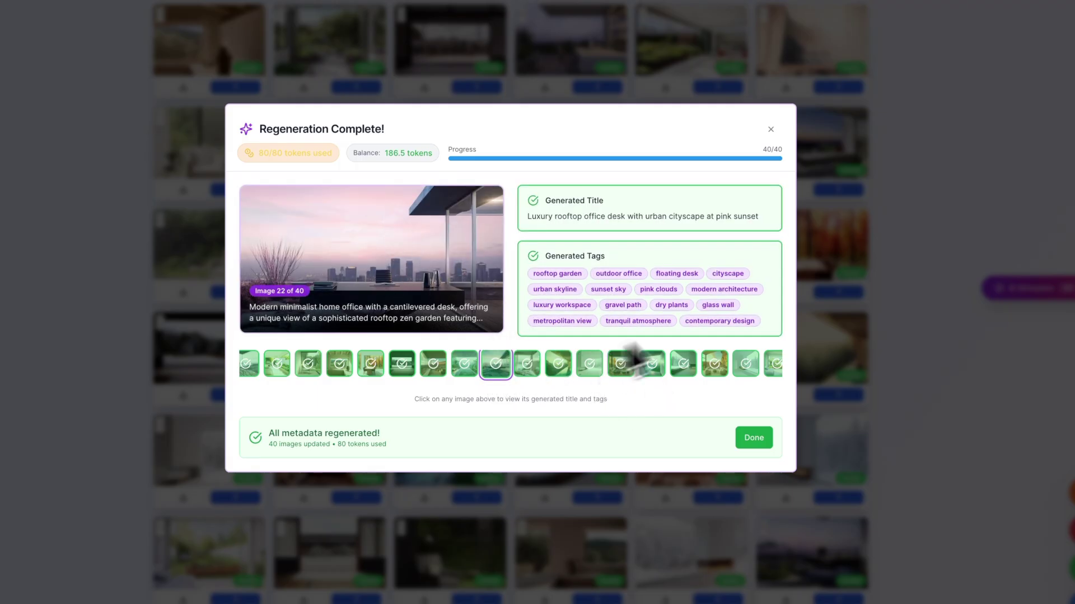
click(754, 438)
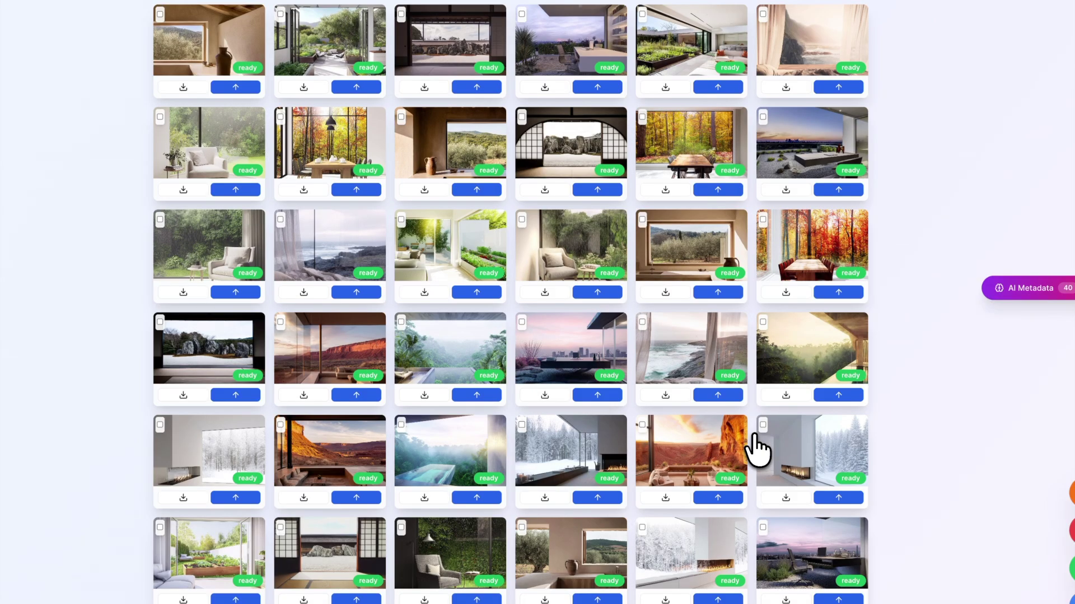
Step: Tick Batch (40 images) and request Upscale (40), showing 140 tokens with 46.5 remaining
scroll(595, 264, down, 5)
scroll(597, 266, up, 4)
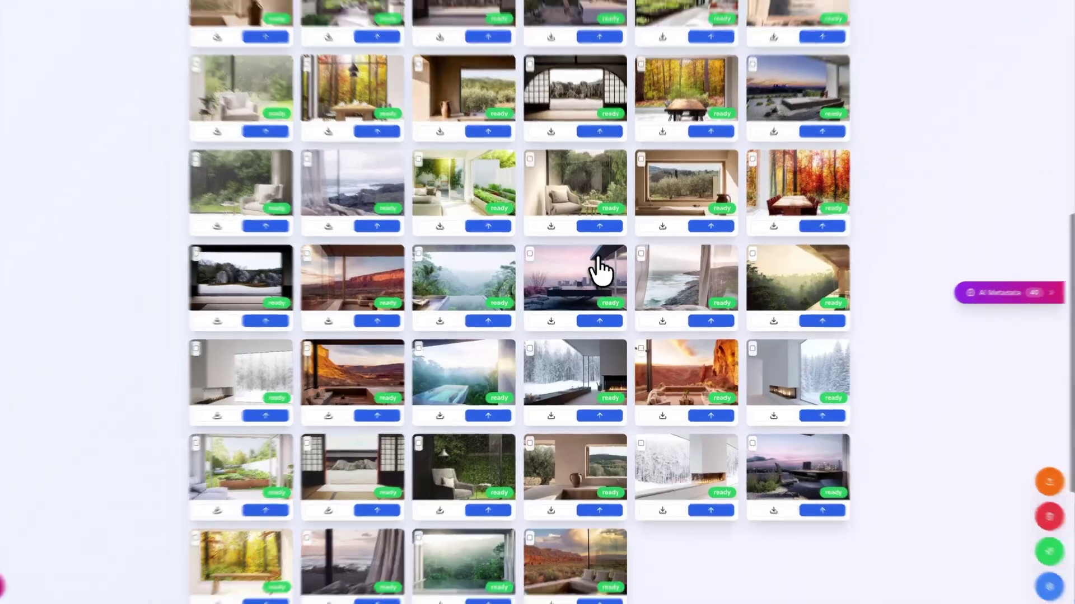
scroll(600, 274, up, 1)
scroll(601, 280, down, 3)
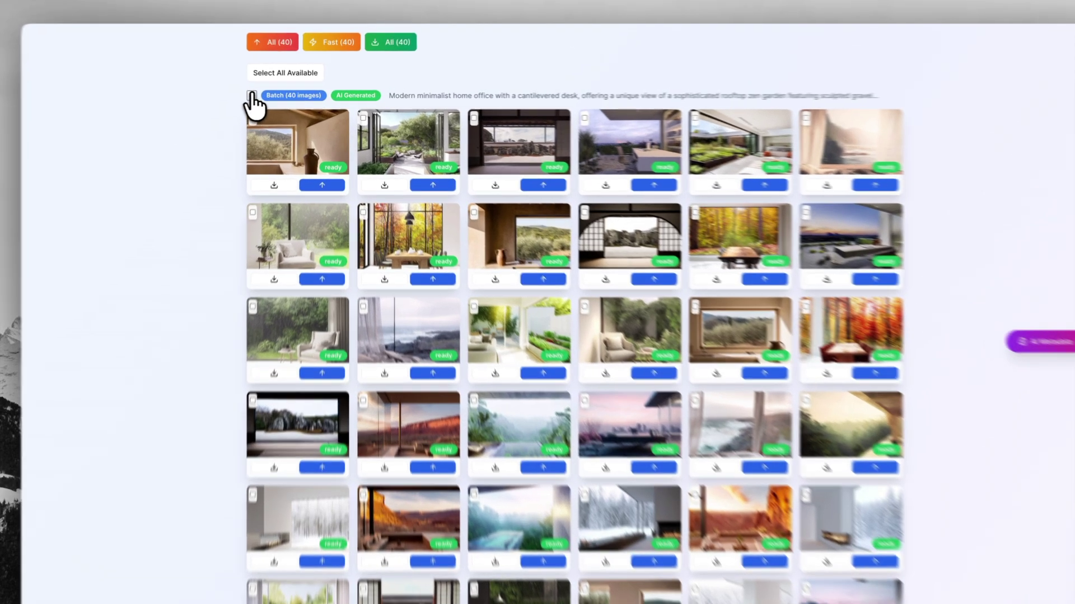
click(266, 96)
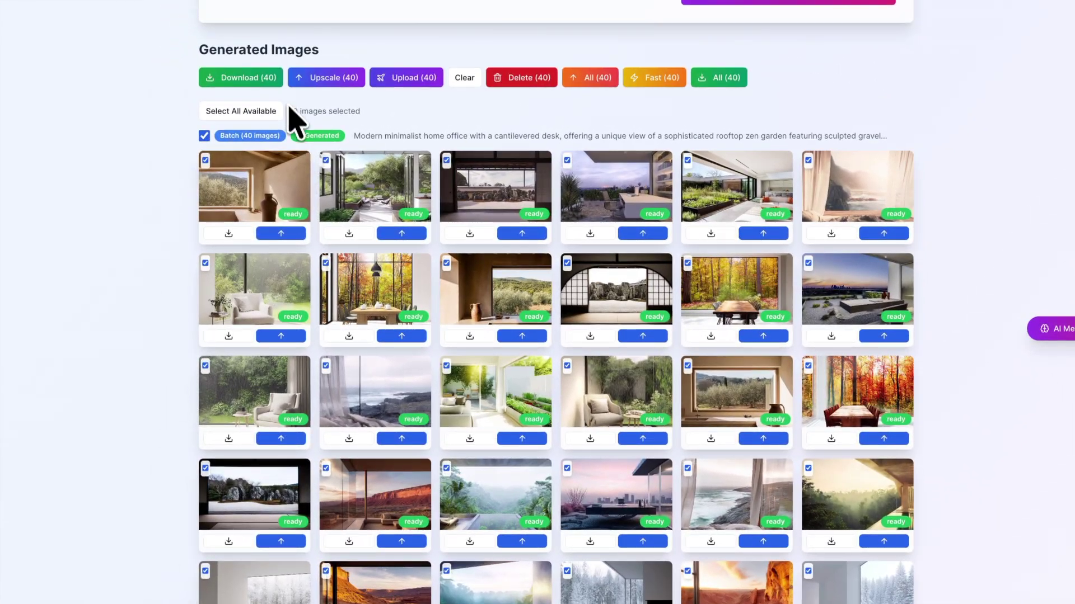
scroll(291, 123, up, 1)
click(314, 142)
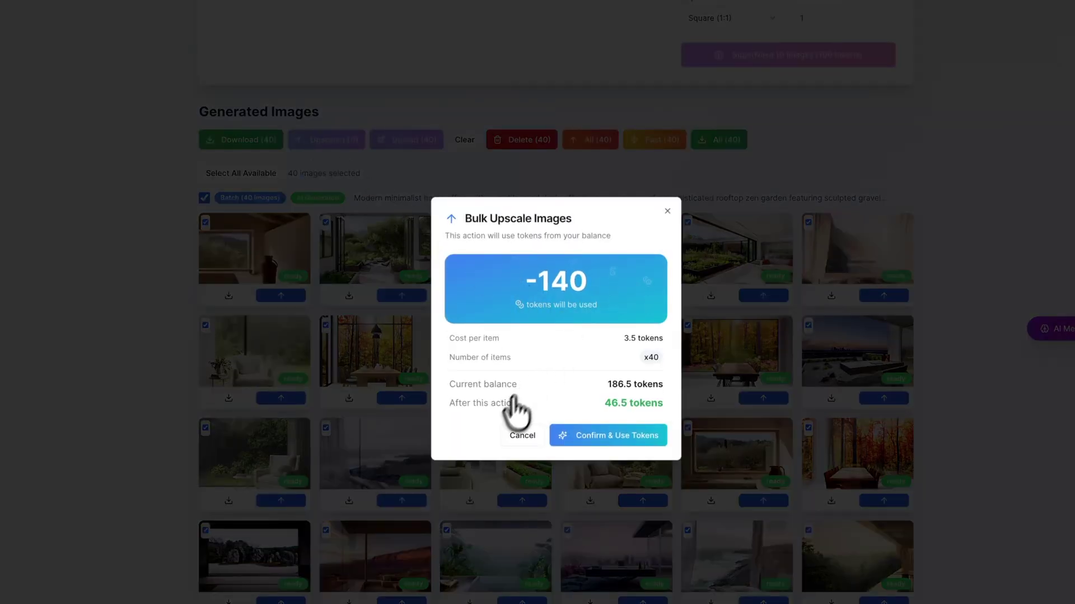
Step: Confirm the 140-token bulk upscale to 4K for all 40 images
drag(529, 285, 597, 282)
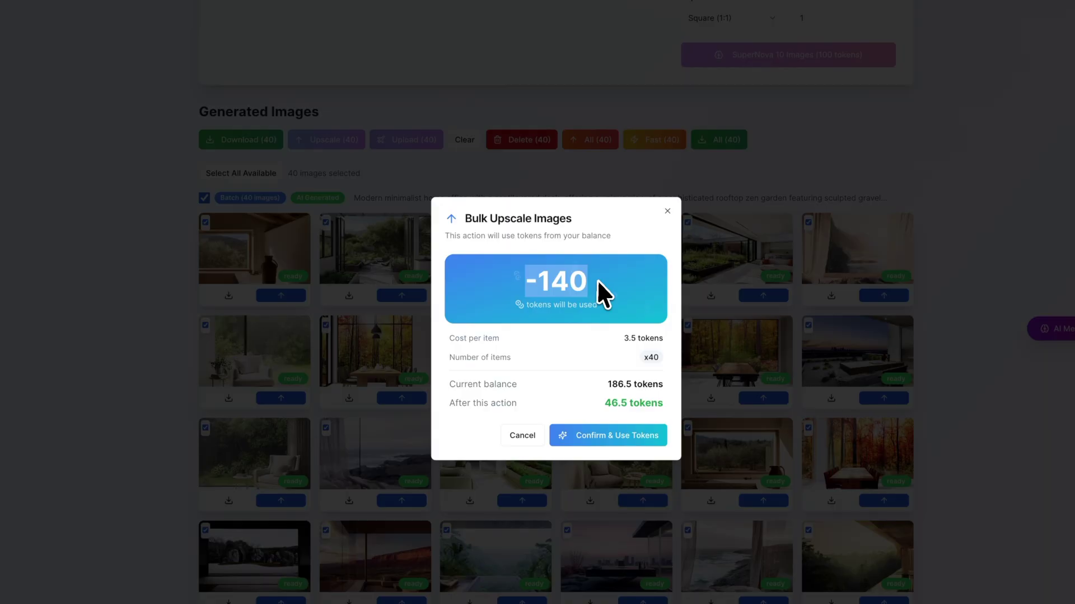
click(616, 440)
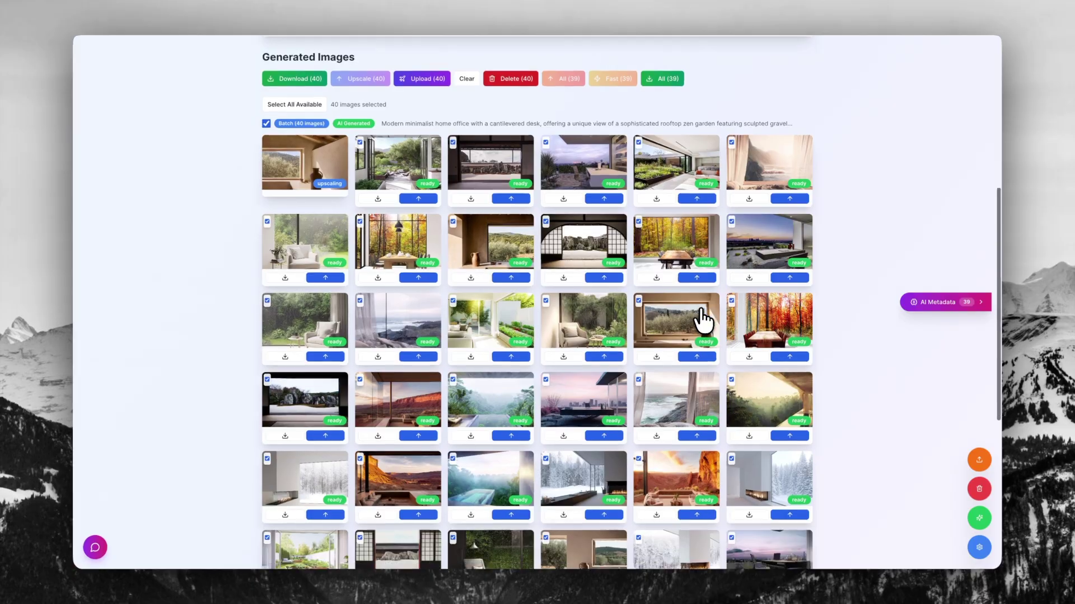
scroll(702, 320, down, 1)
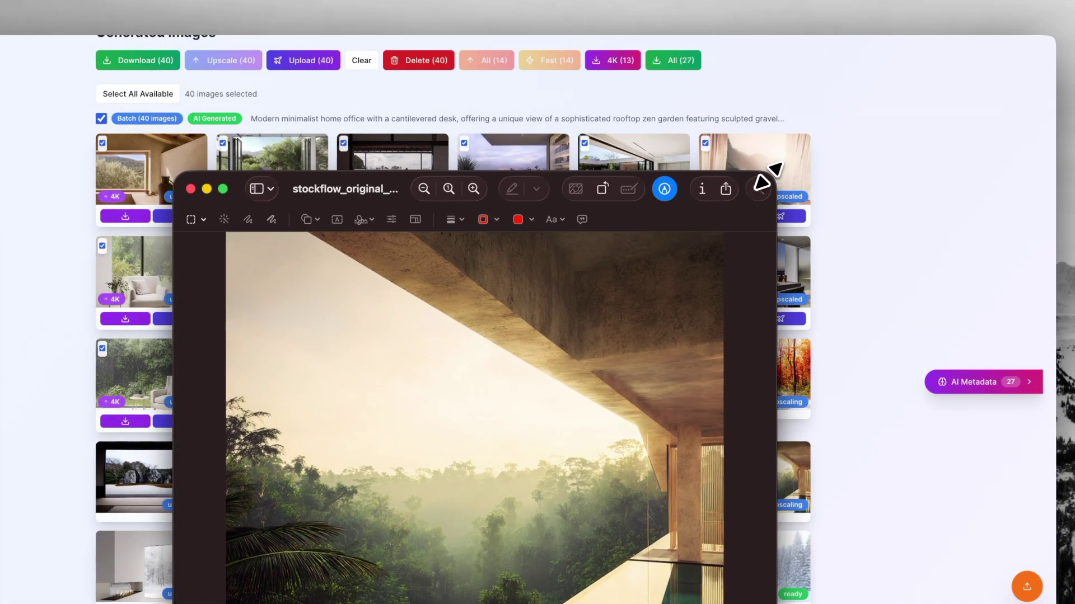
Step: Verify the original image is 1024 × 1024 pixels via Adjust Size, then close Preview
click(672, 189)
click(666, 188)
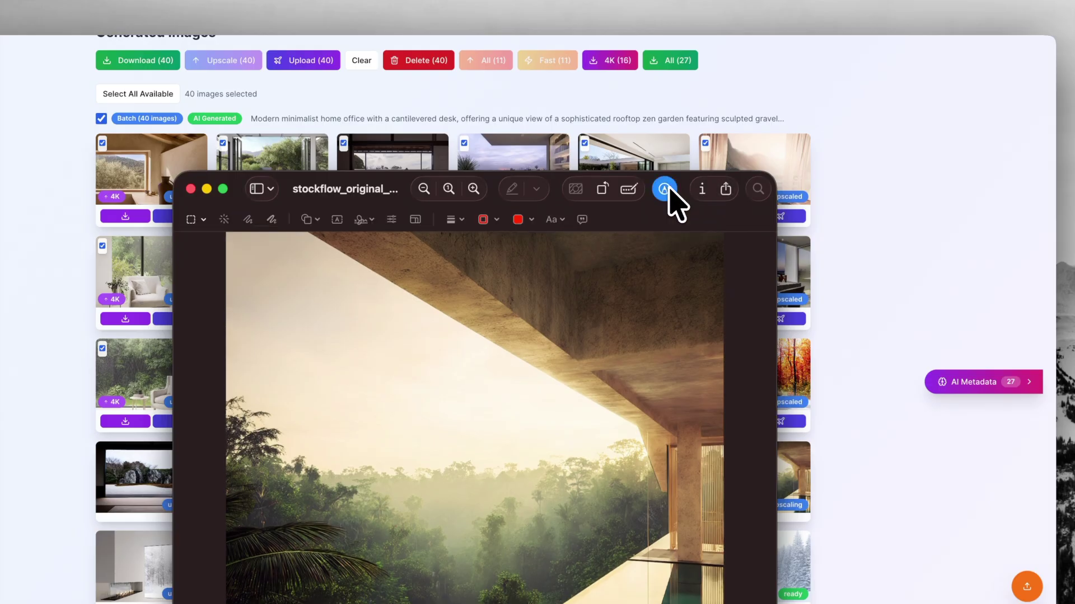
click(415, 220)
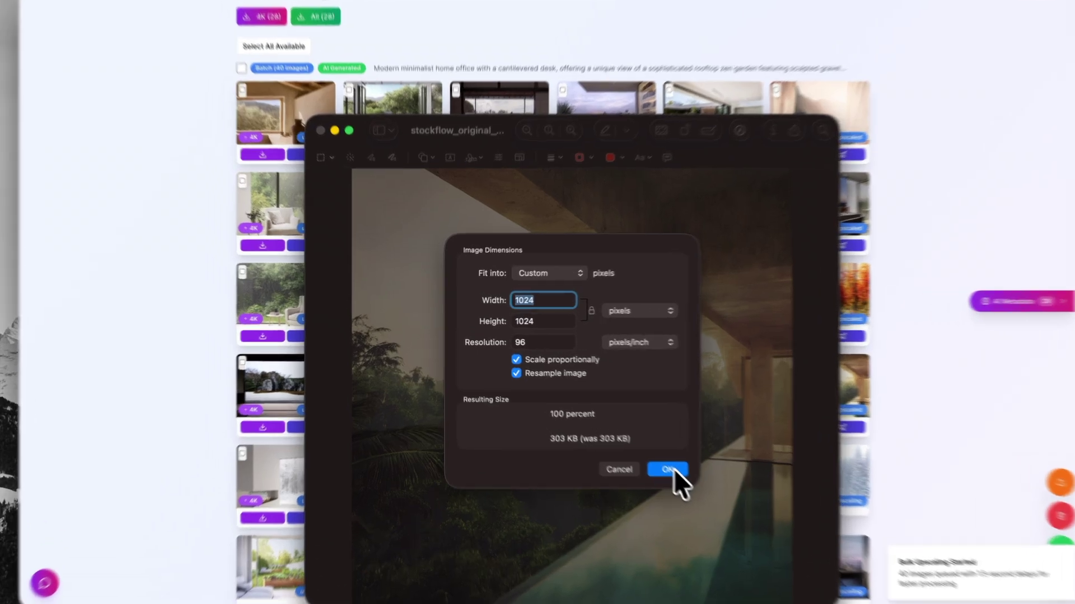
click(642, 448)
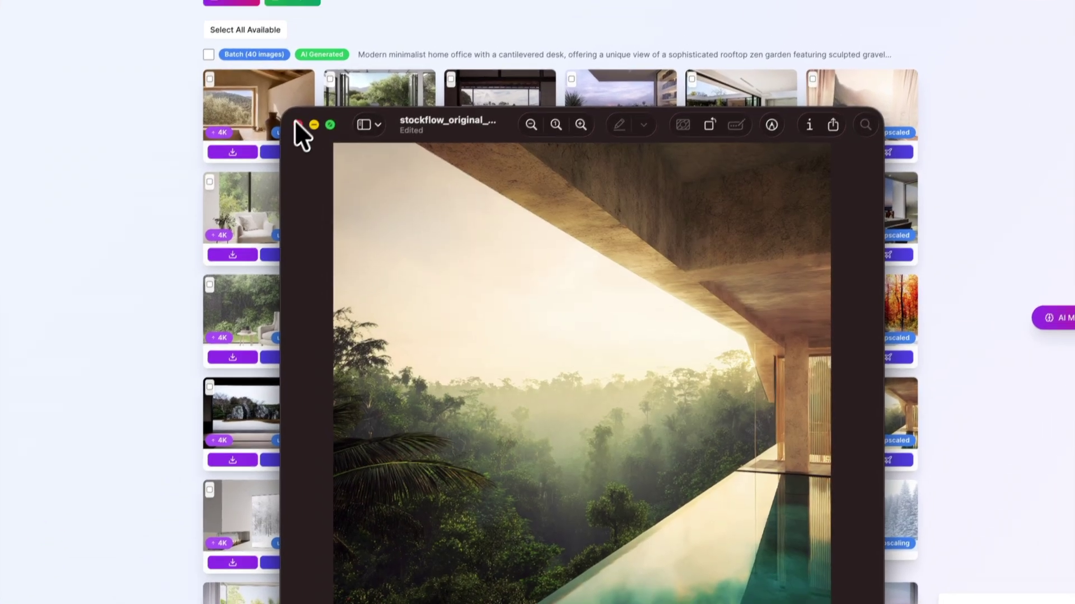
click(297, 124)
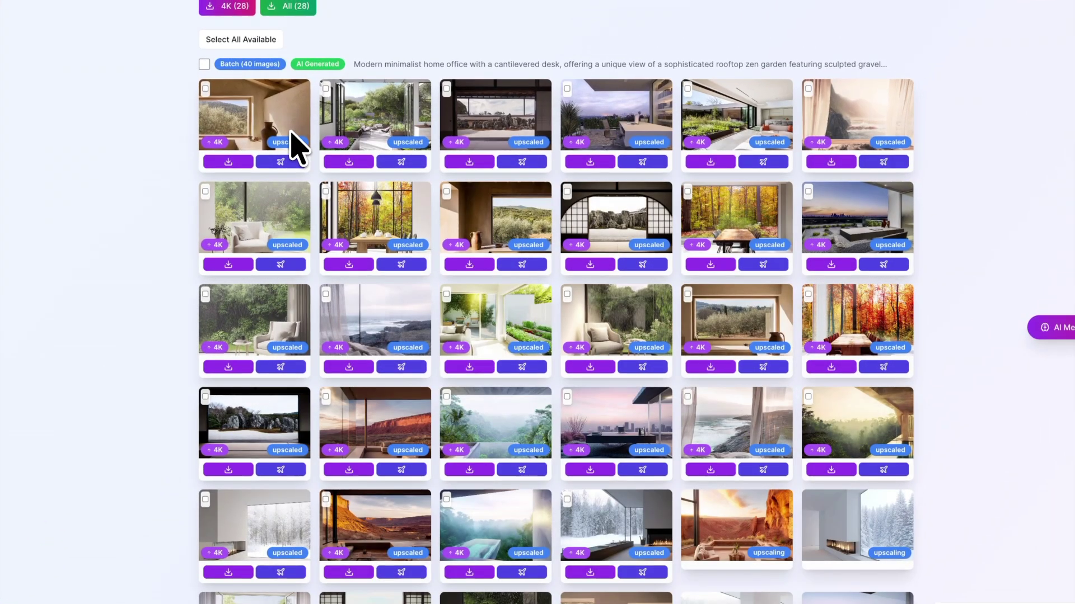
scroll(523, 355, down, 4)
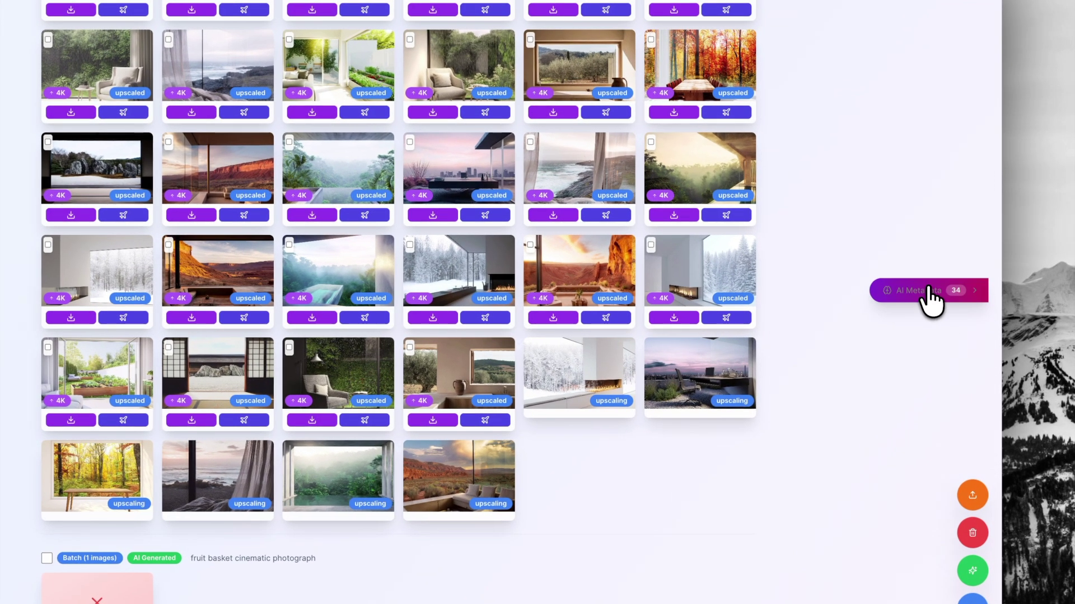
click(943, 302)
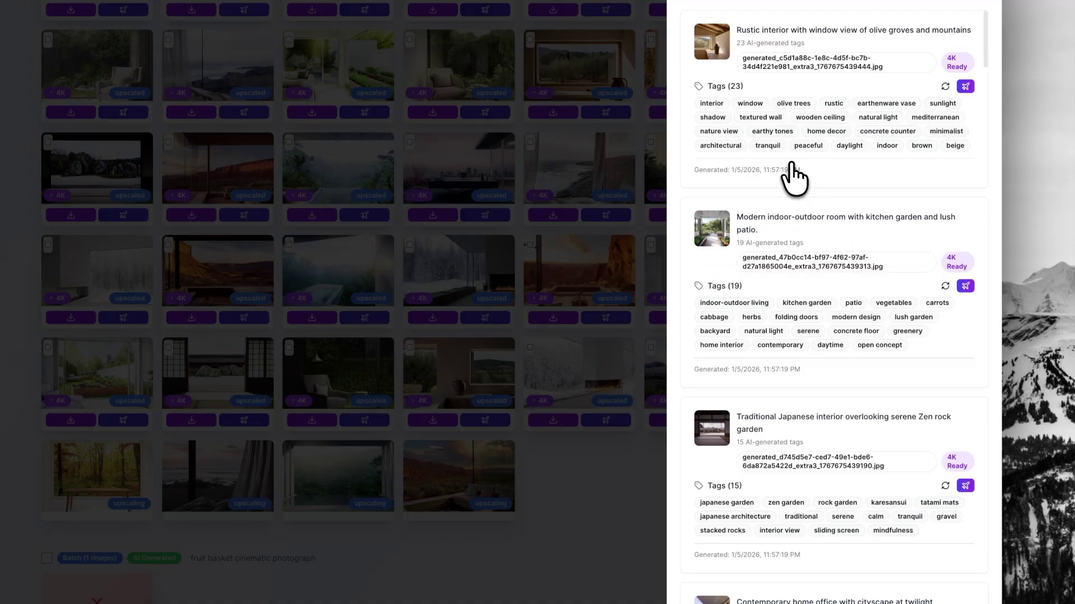
scroll(811, 388, down, 5)
click(643, 463)
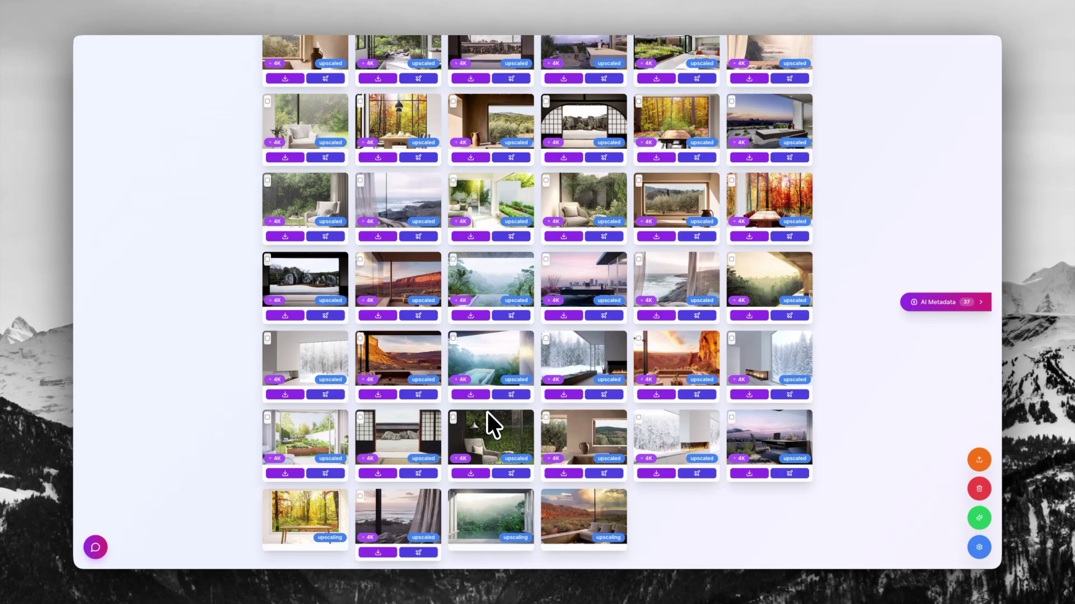
scroll(487, 412, down, 1)
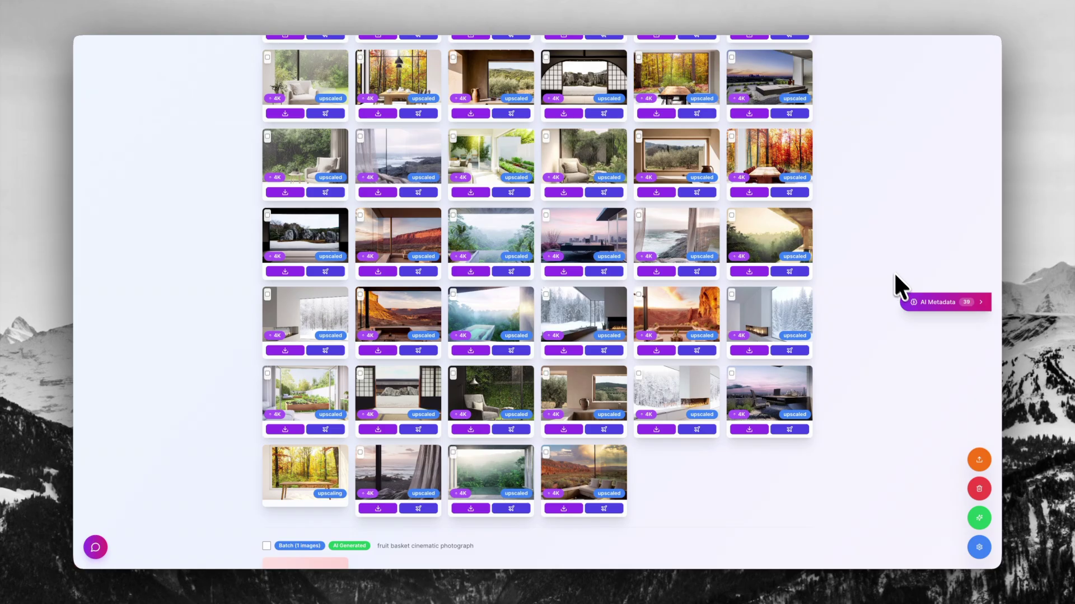
scroll(855, 192, up, 2)
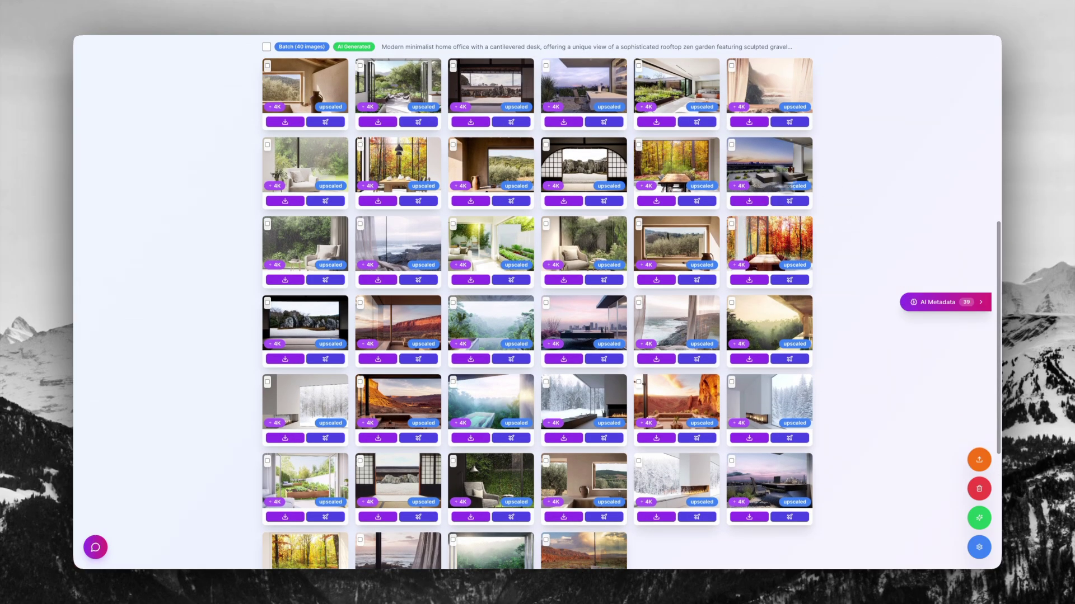
scroll(803, 186, down, 3)
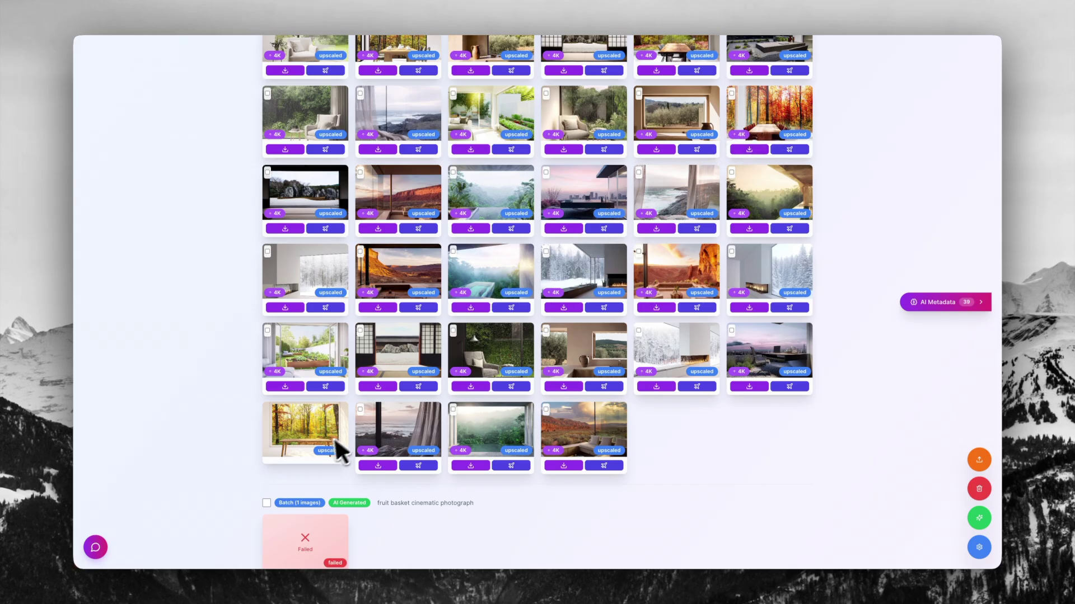
scroll(330, 456, up, 1)
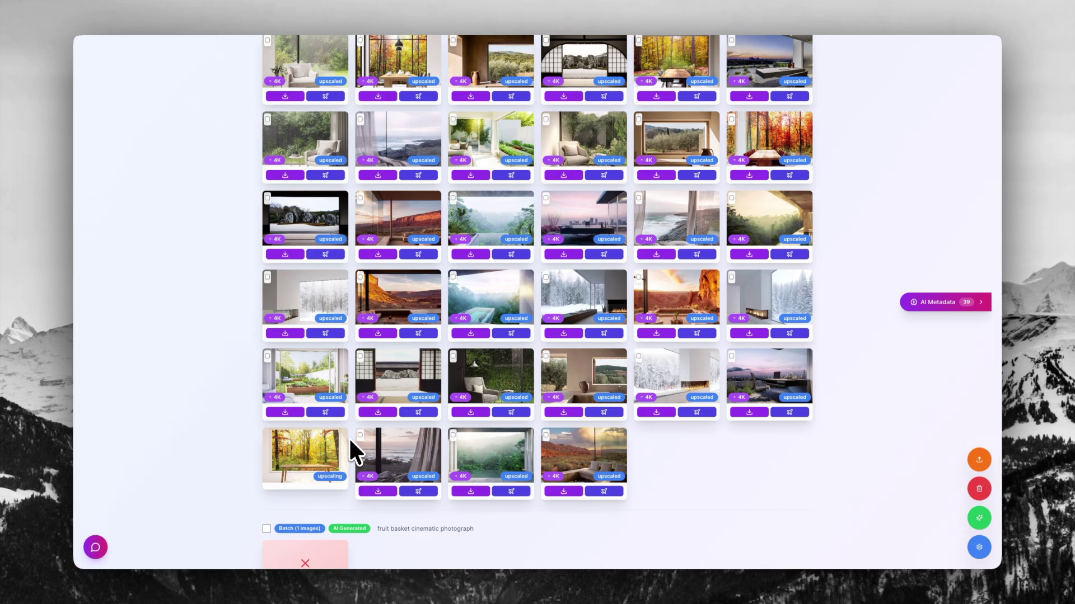
scroll(531, 252, up, 1)
scroll(532, 249, up, 2)
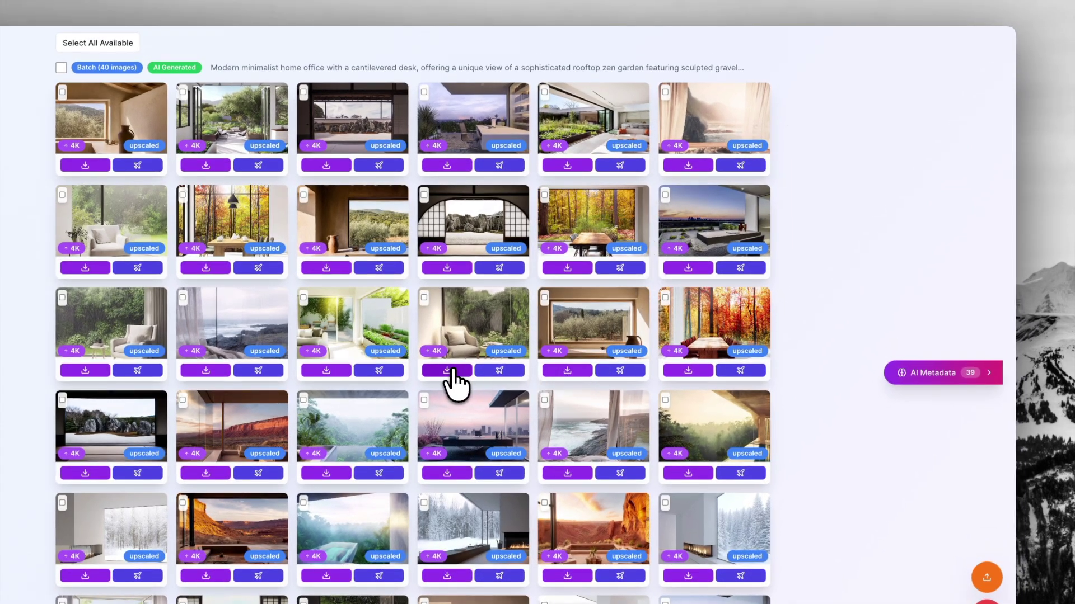
click(447, 370)
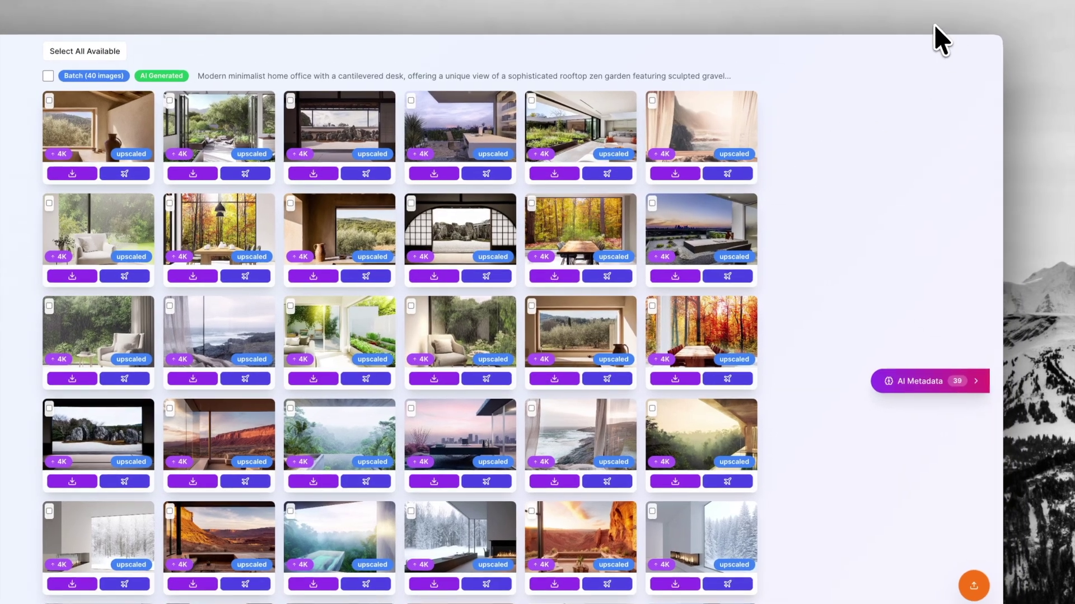
Step: Open the downloaded 4K rainy-garden armchair image in Preview and inspect it
click(941, 28)
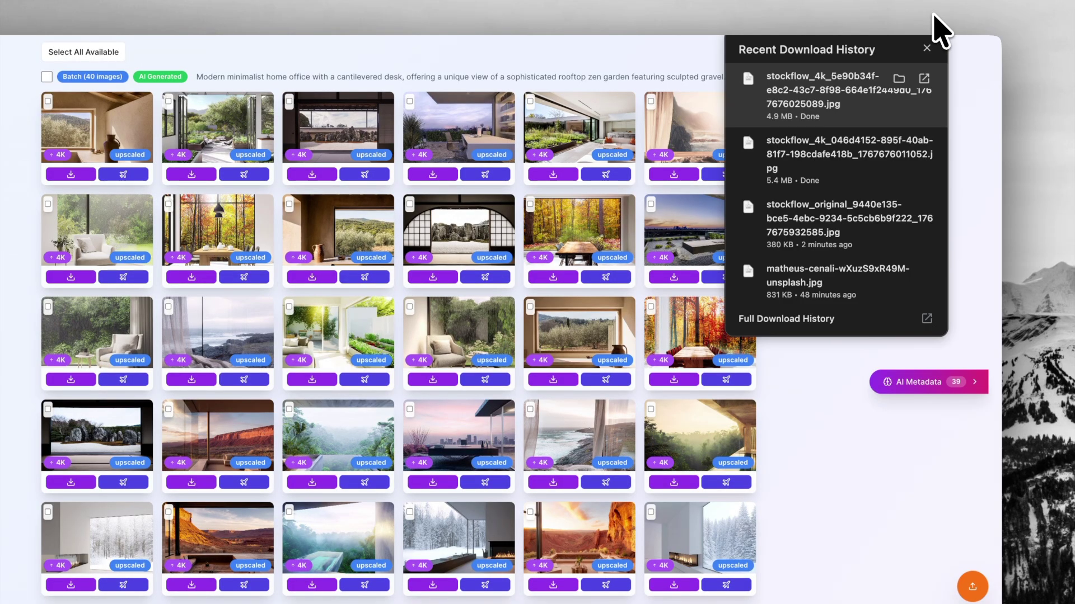
click(862, 104)
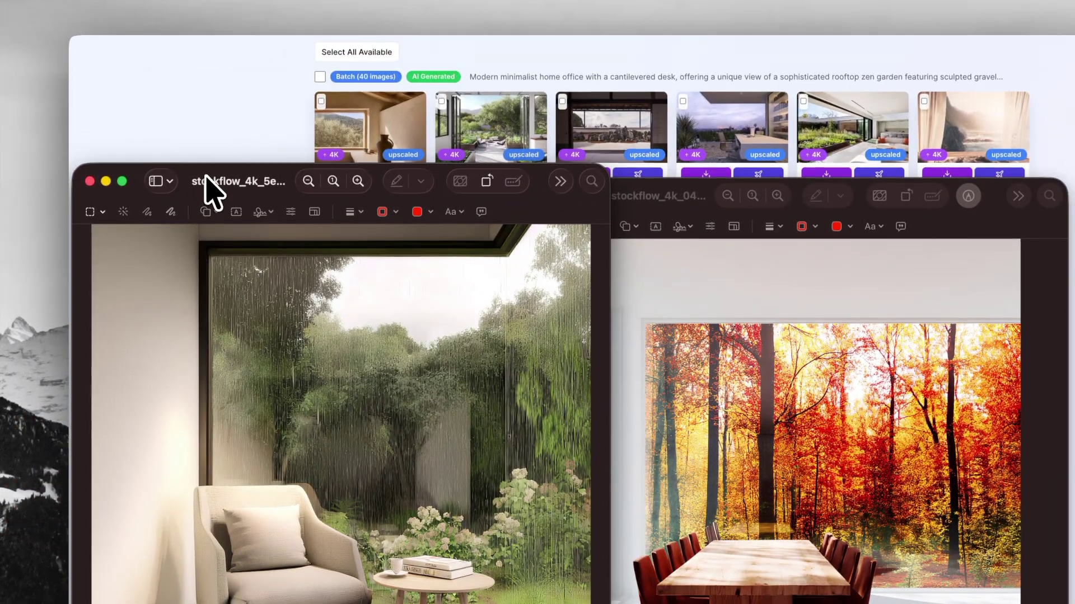
drag(197, 99, 352, 43)
drag(347, 124, 335, 132)
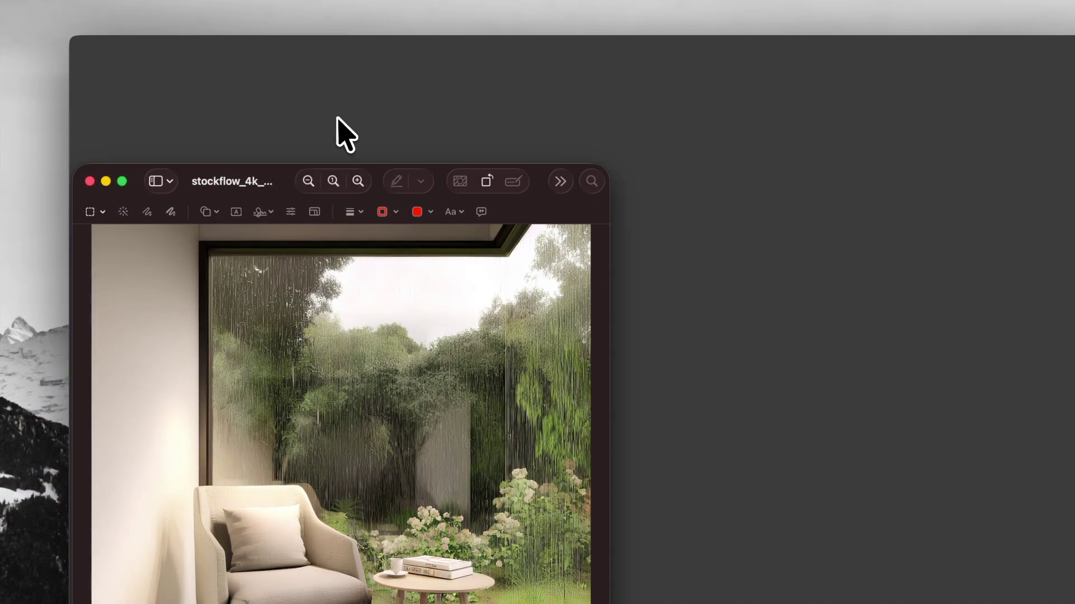
drag(250, 192, 755, 171)
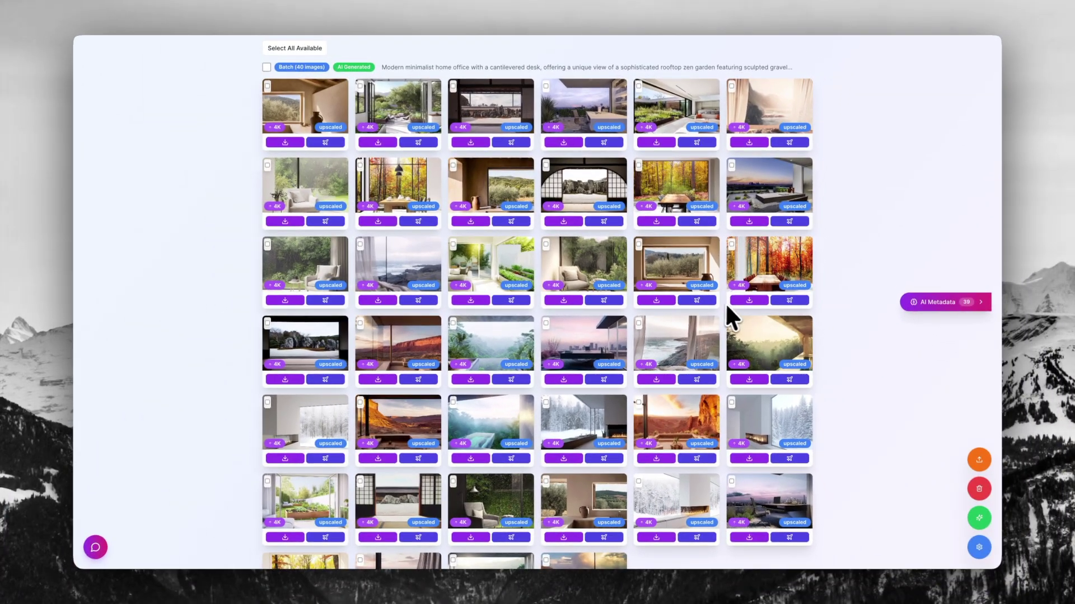
scroll(719, 302, up, 10)
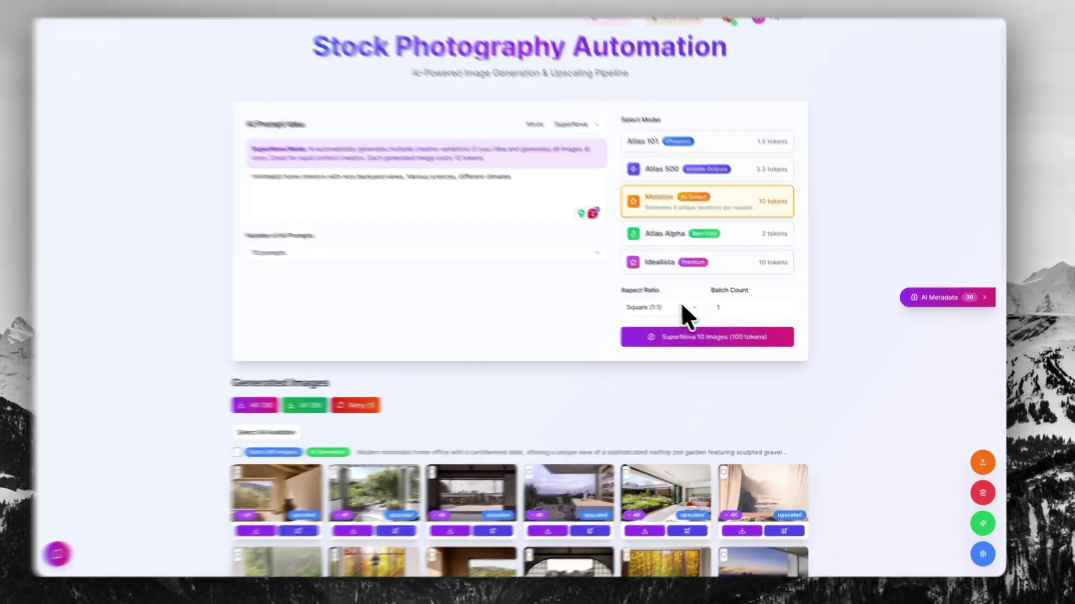
click(681, 305)
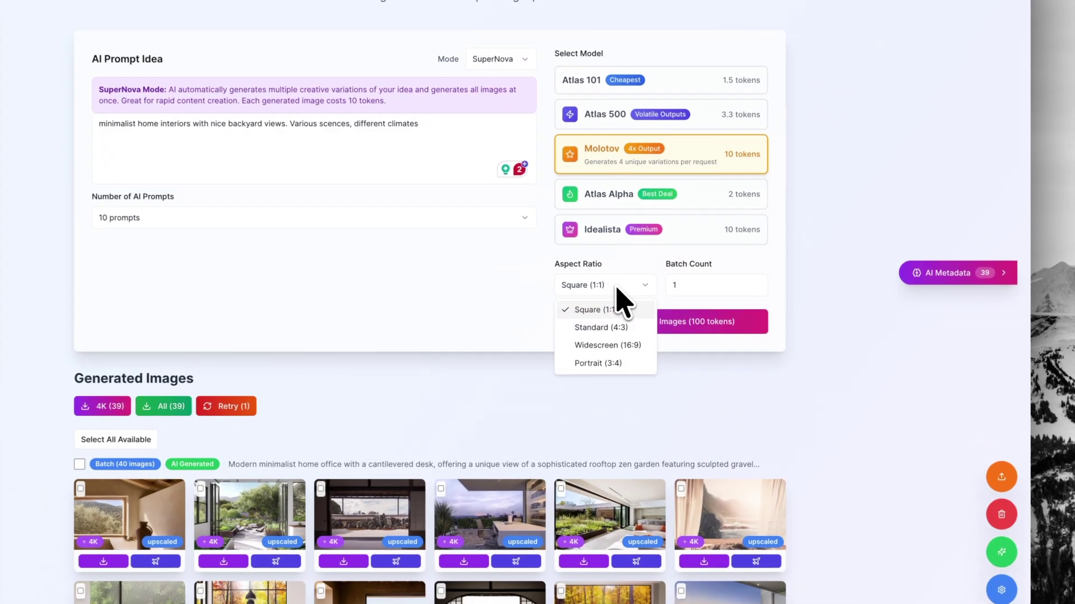
click(661, 288)
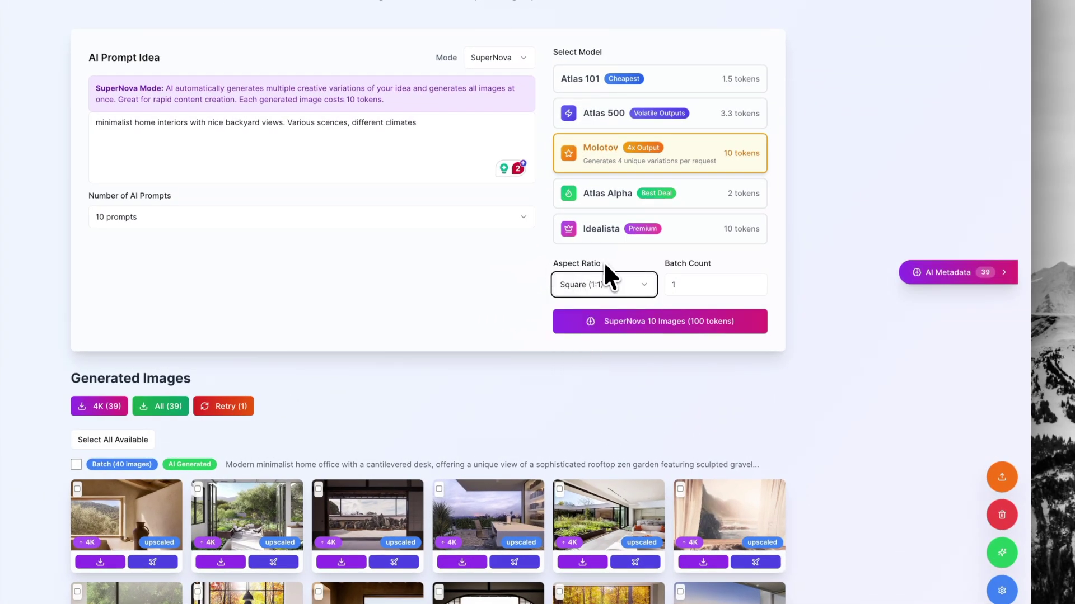
drag(603, 261, 553, 262)
click(594, 284)
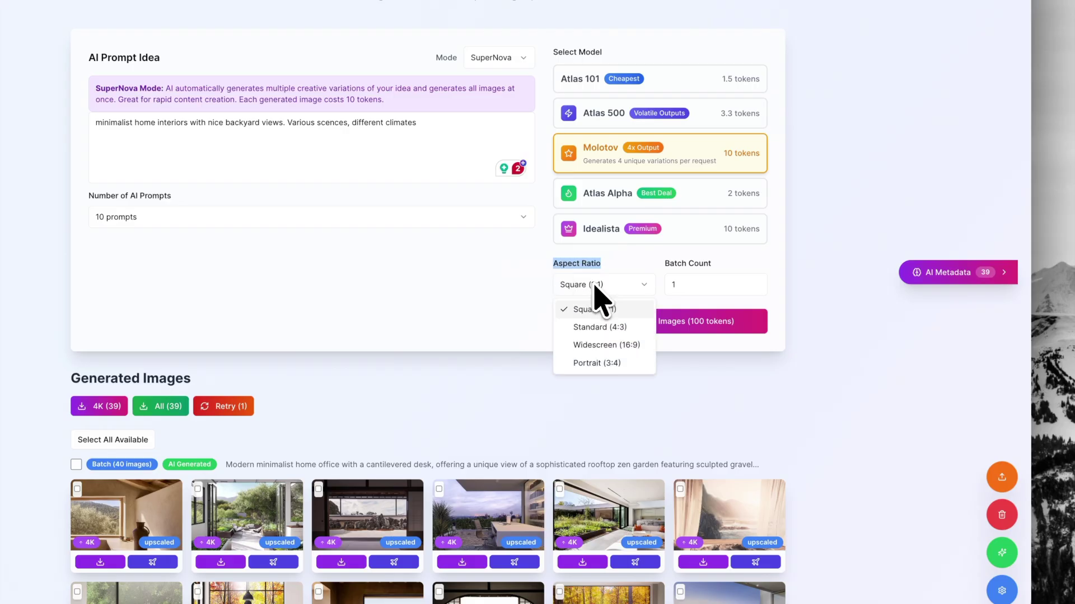
click(786, 429)
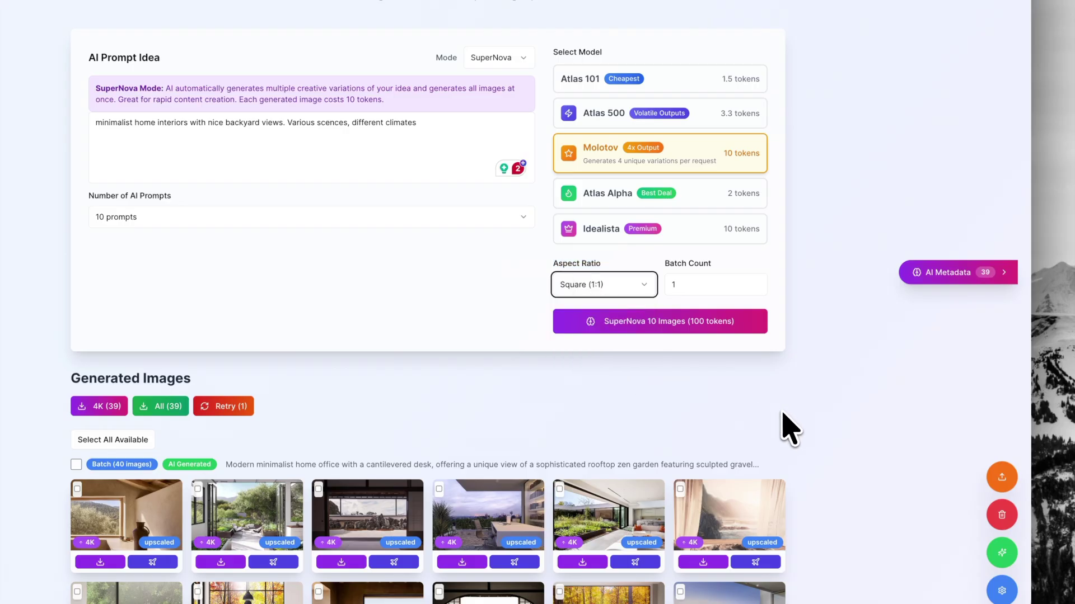
scroll(783, 417, down, 10)
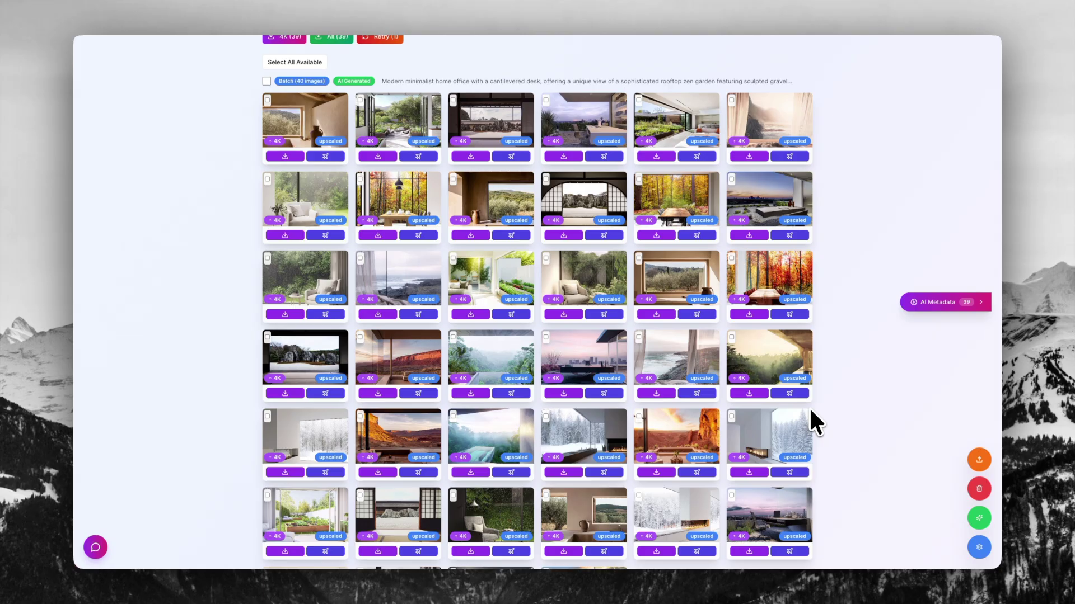
Step: Retry upscaling the failed sunlit-forest image, then review the AI-generated titles and tags
scroll(763, 427, down, 3)
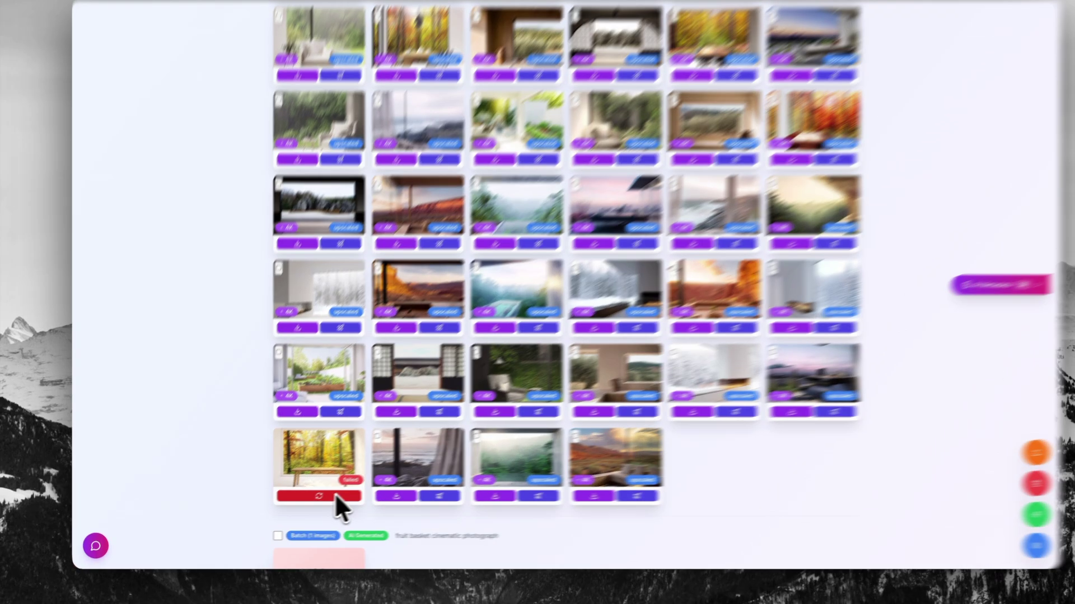
click(311, 499)
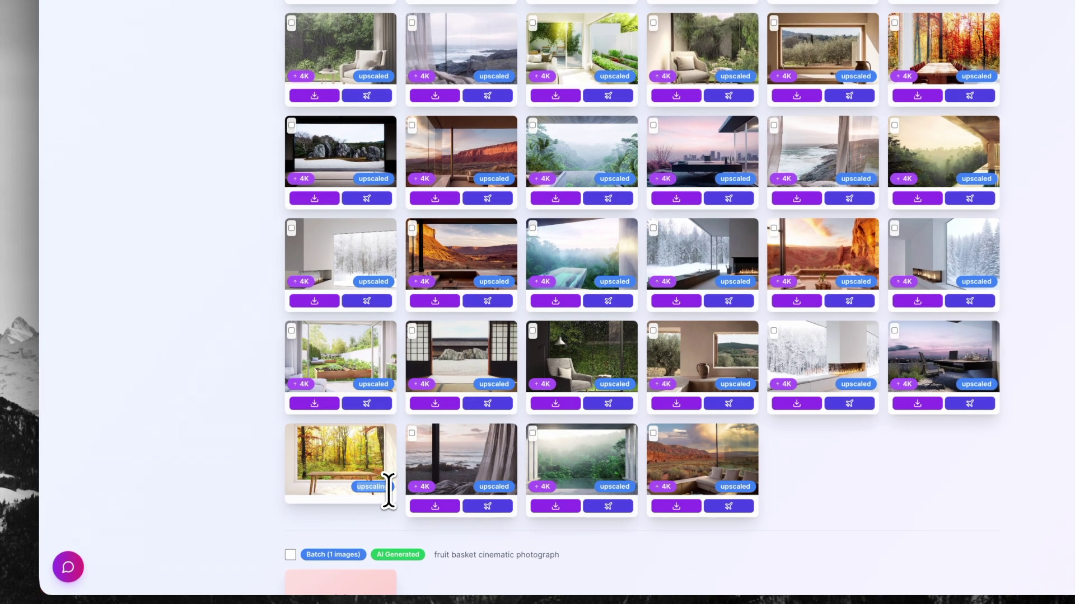
scroll(468, 240, up, 1)
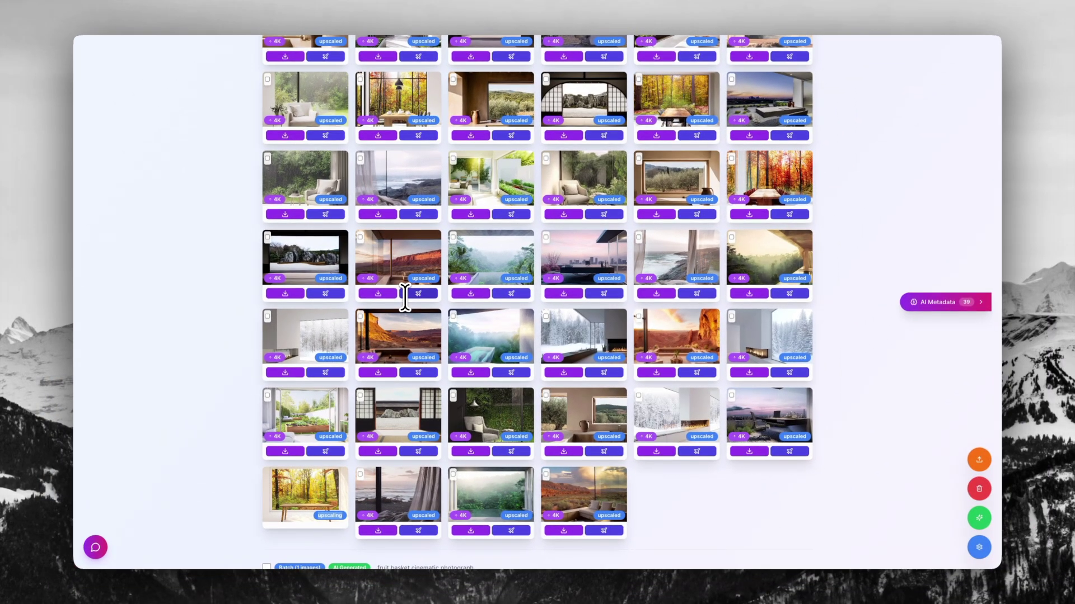
scroll(404, 299, up, 1)
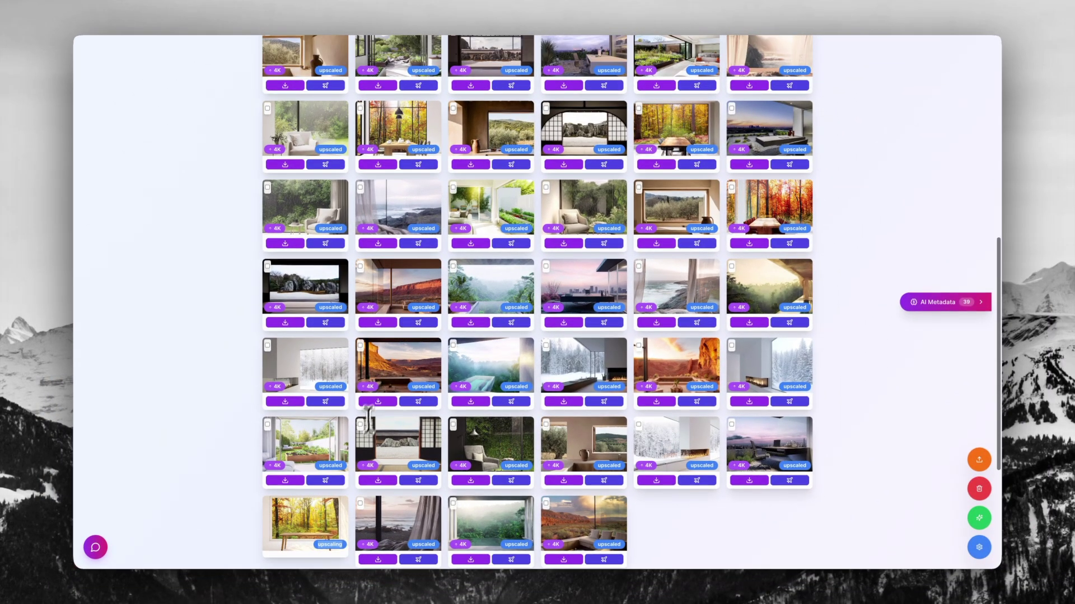
scroll(368, 417, down, 4)
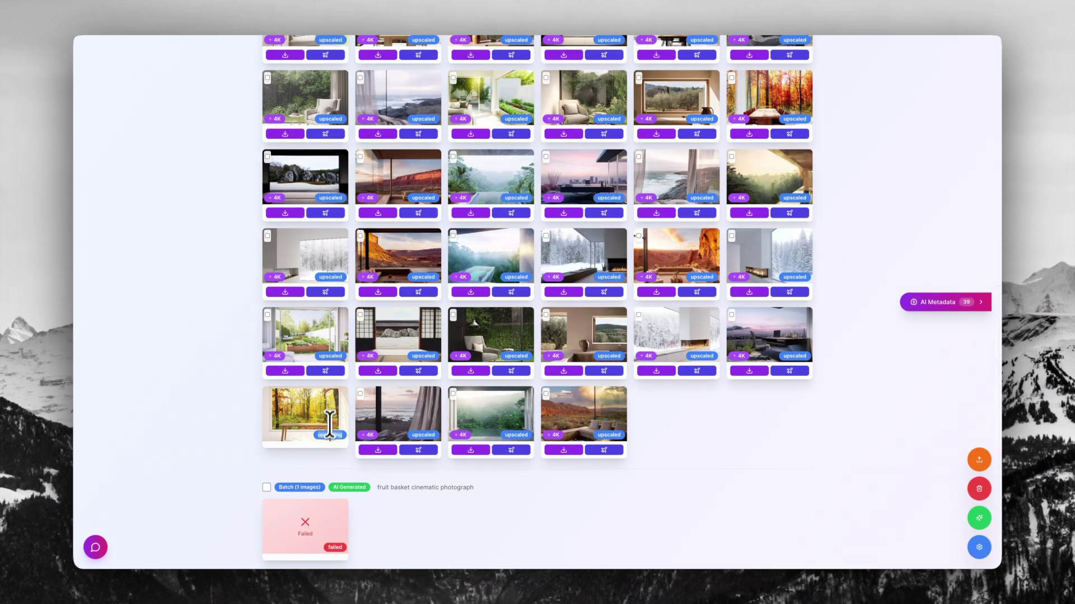
scroll(386, 431, up, 3)
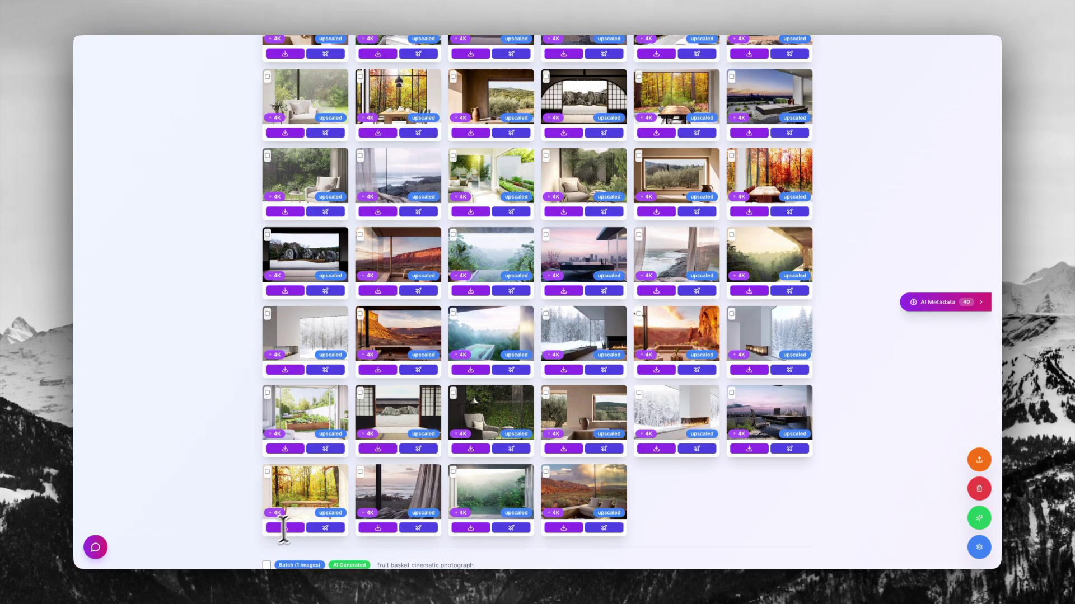
scroll(338, 479, up, 1)
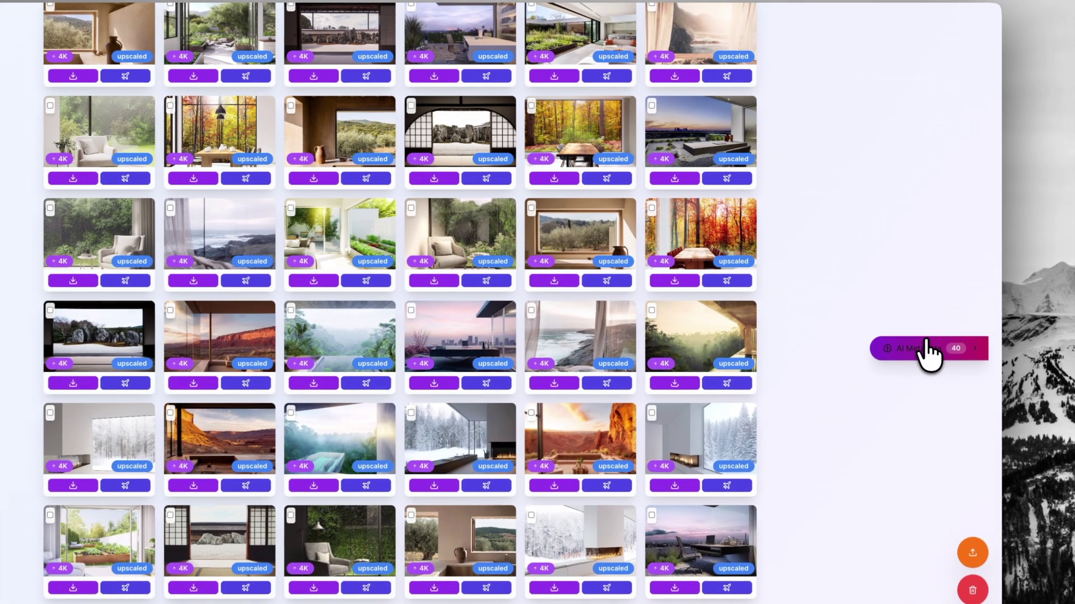
click(934, 302)
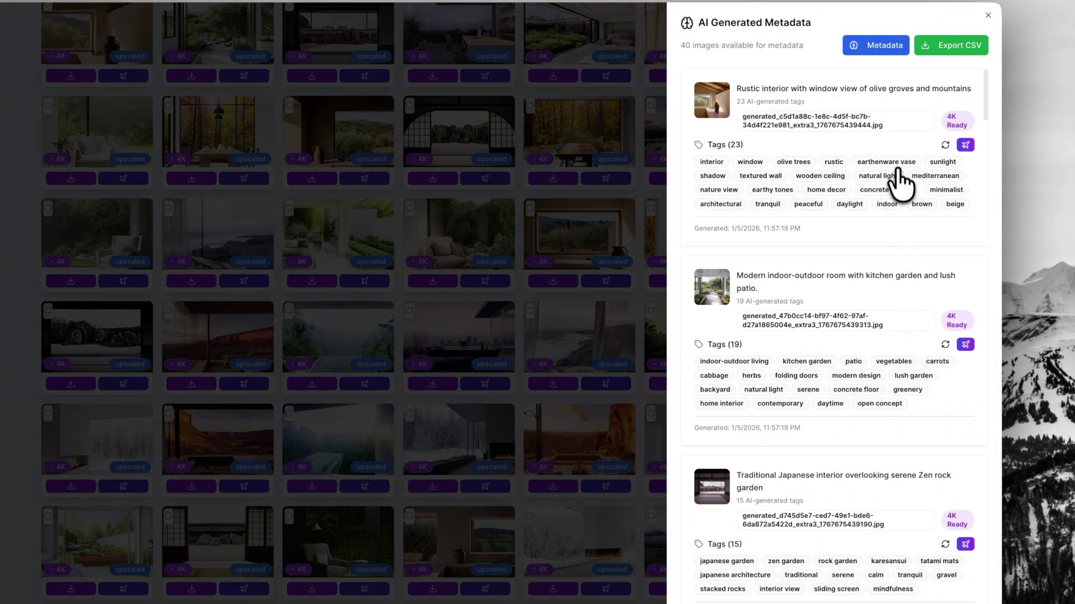
Step: Select all 40 batch images and bulk-upload them to Adobe Stock, confirming the 40-token spend
click(620, 174)
scroll(590, 160, up, 2)
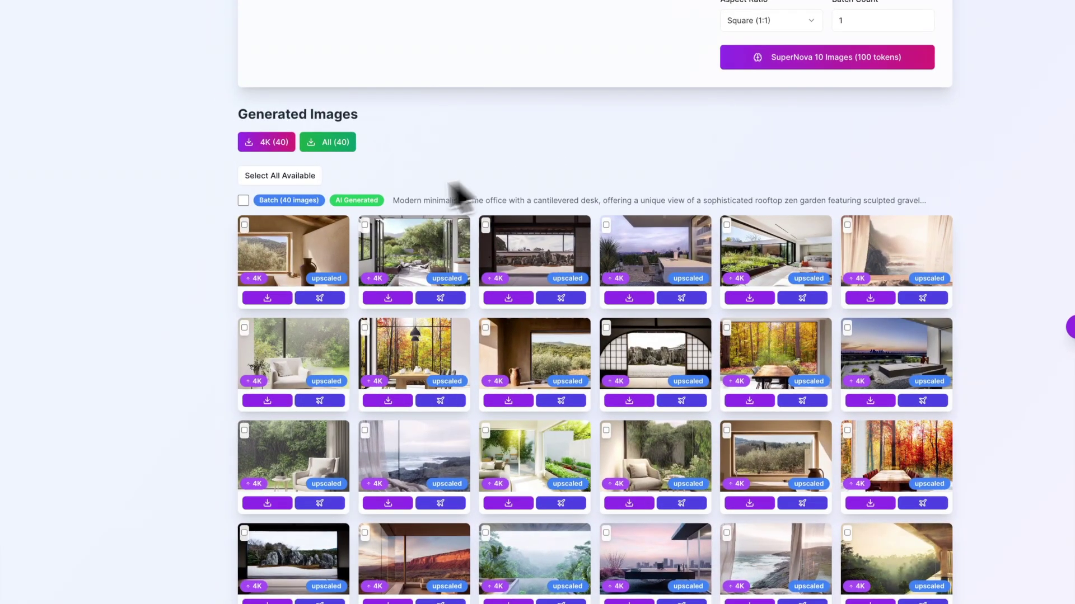
click(220, 124)
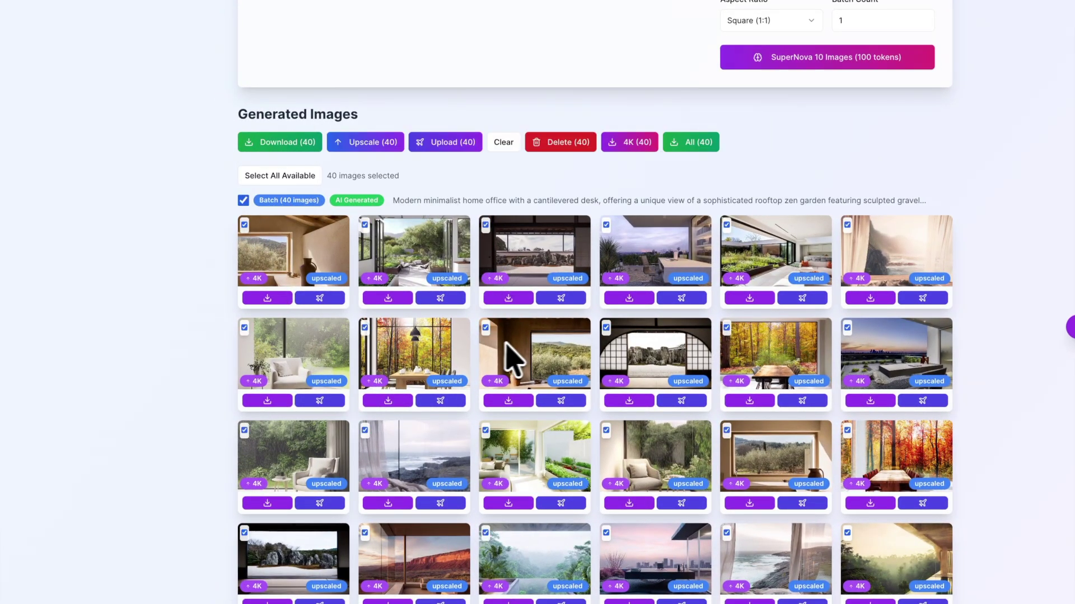
click(446, 144)
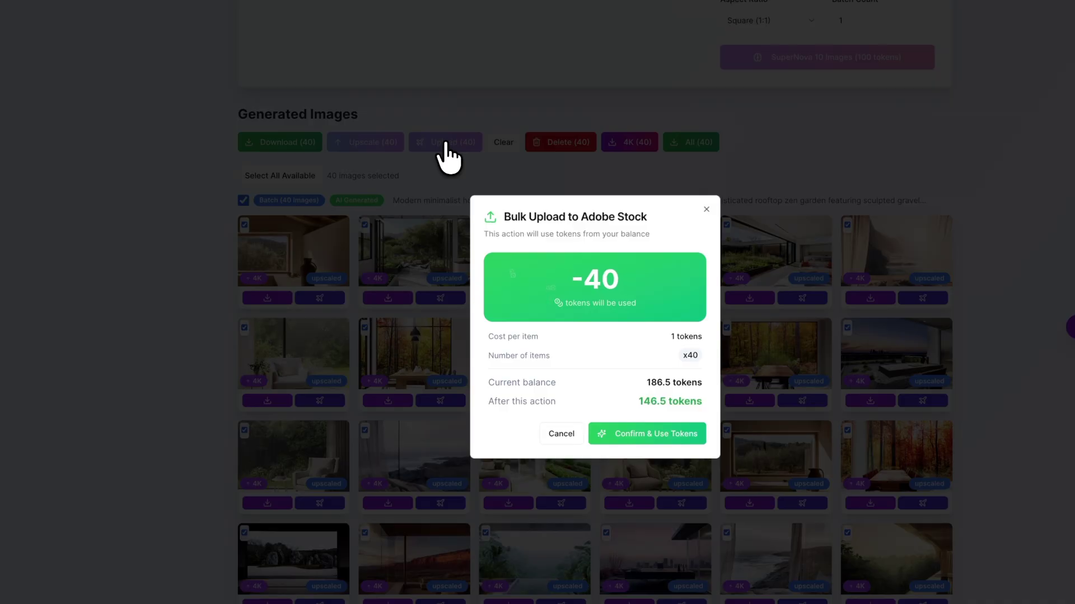
click(650, 436)
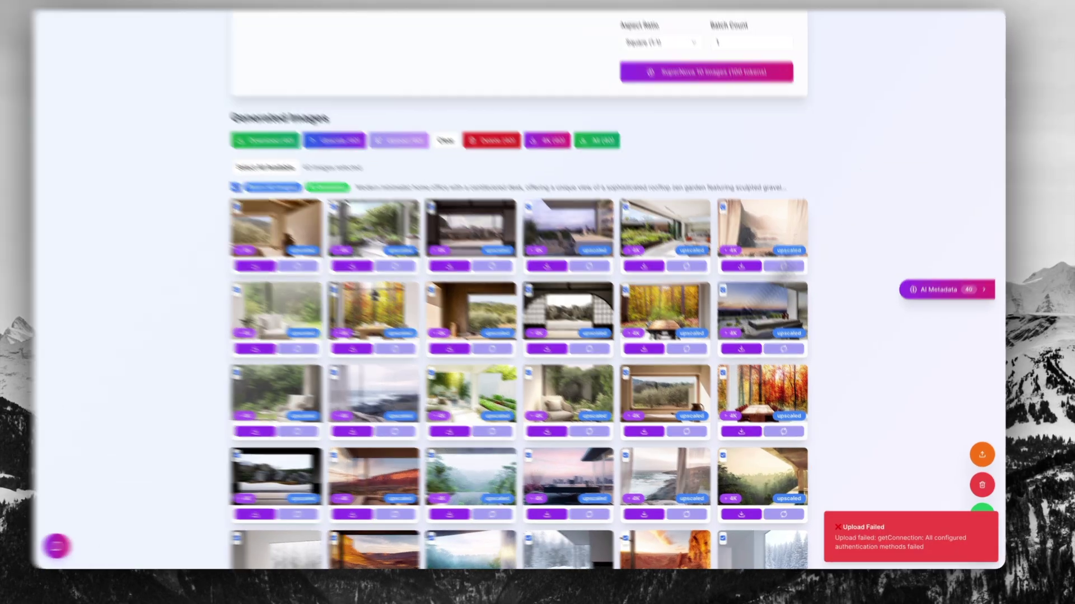
scroll(874, 182, down, 7)
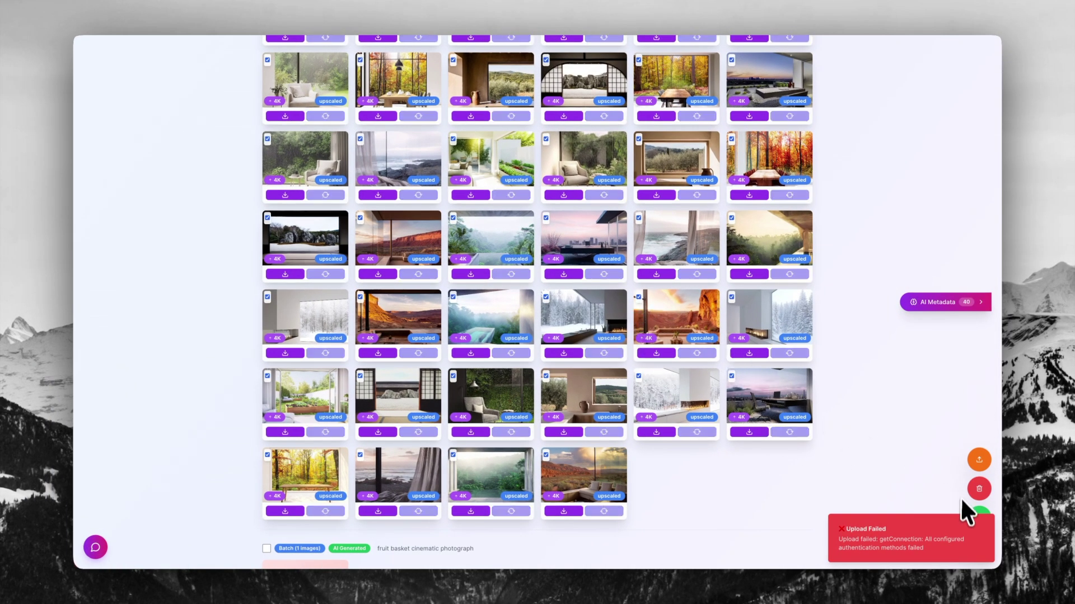
Step: Bring up the Adobe Stock SFTP settings panel from the gear button
scroll(885, 403, up, 5)
scroll(885, 403, down, 4)
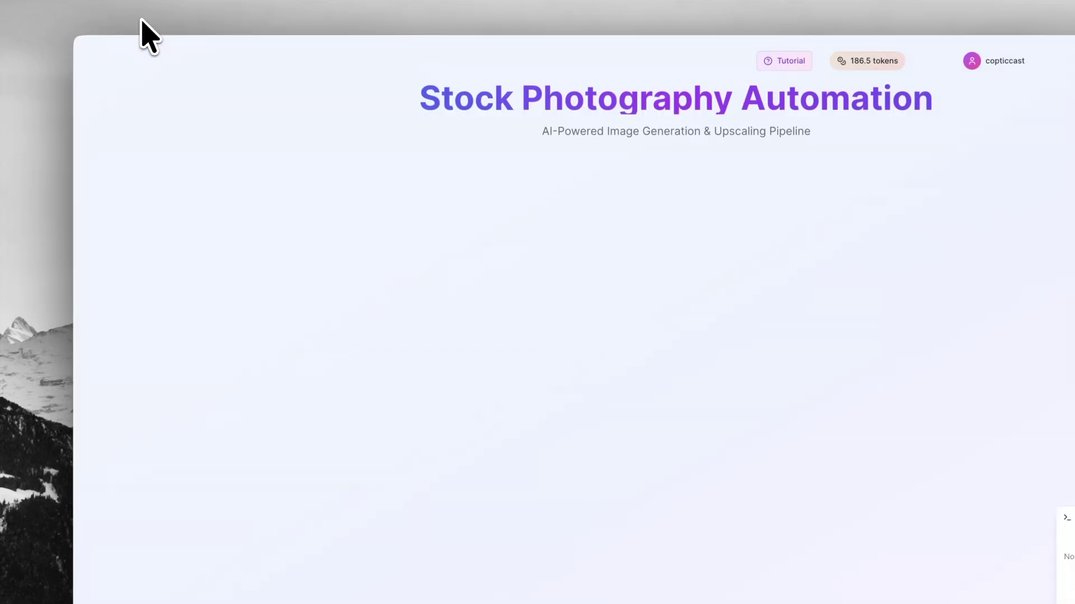
scroll(438, 319, down, 8)
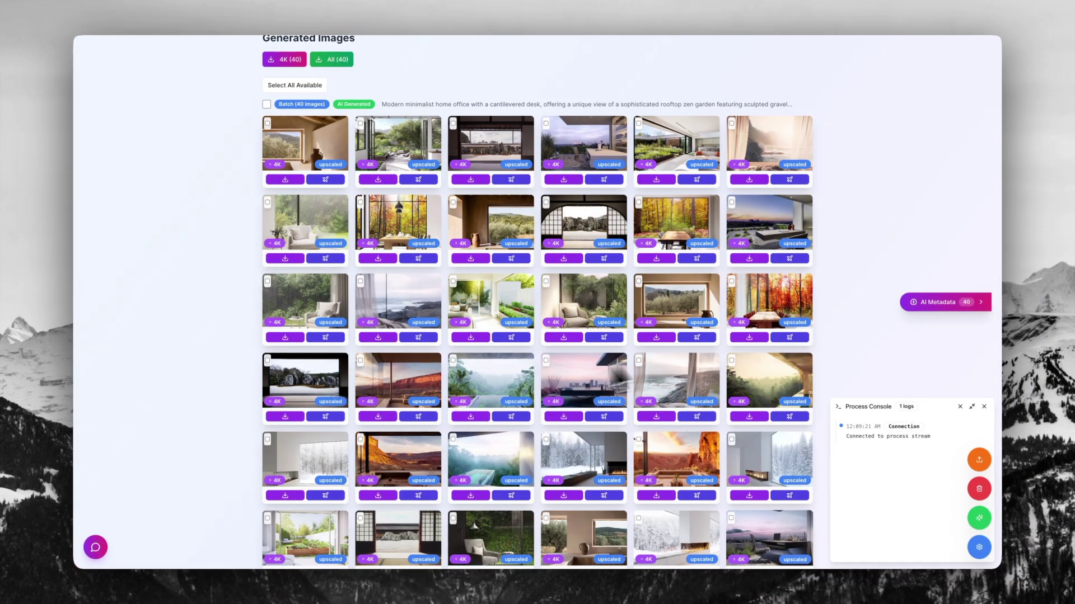
click(979, 547)
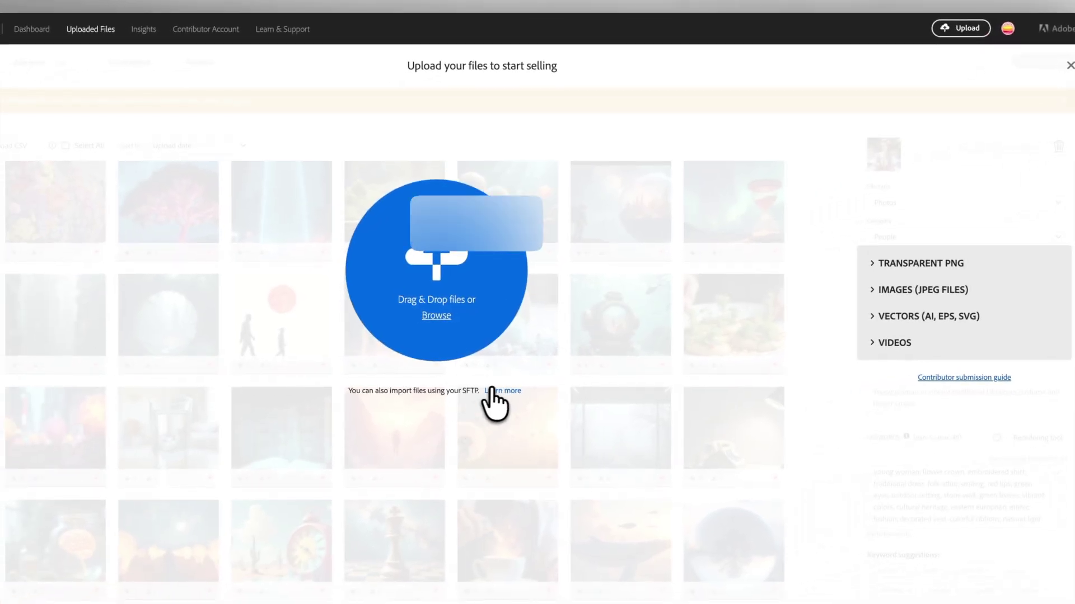
Step: Copy the SFTP host address from Adobe Stock's SFTP import instructions and return to the app's settings
click(510, 391)
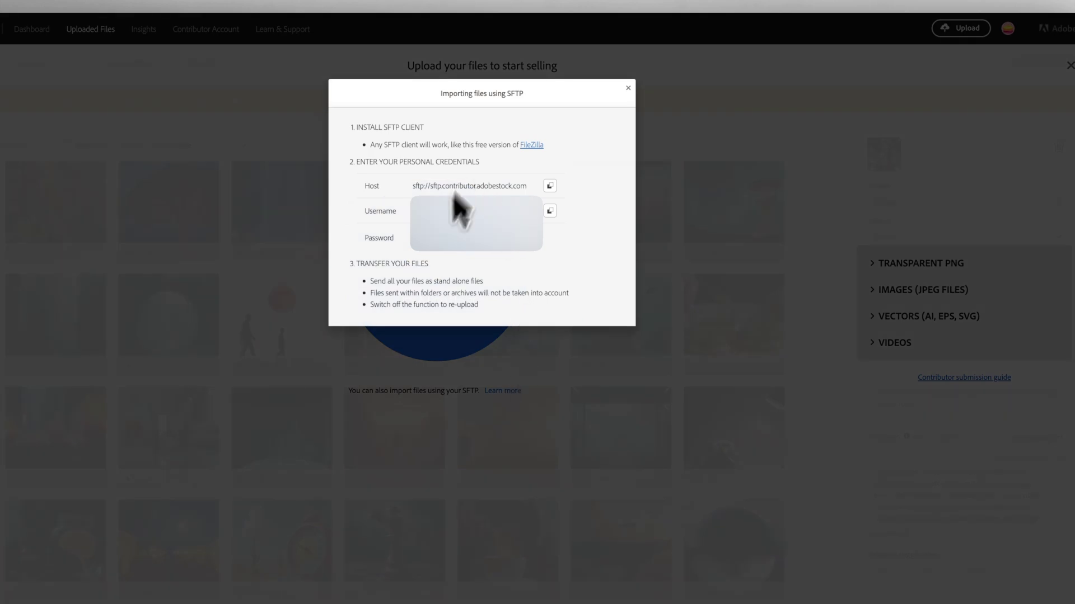
click(549, 187)
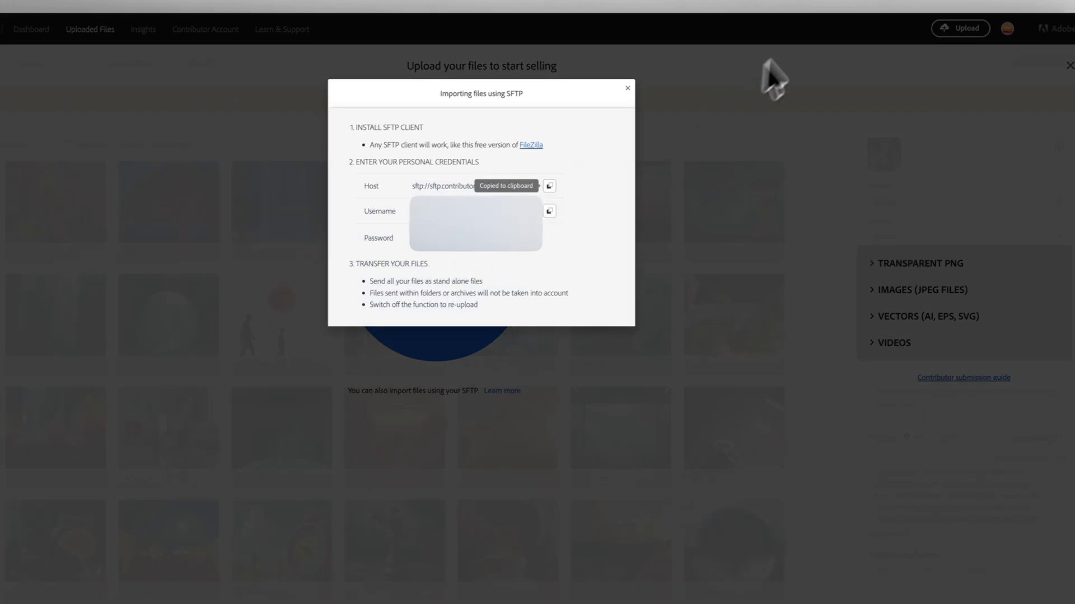
click(840, 4)
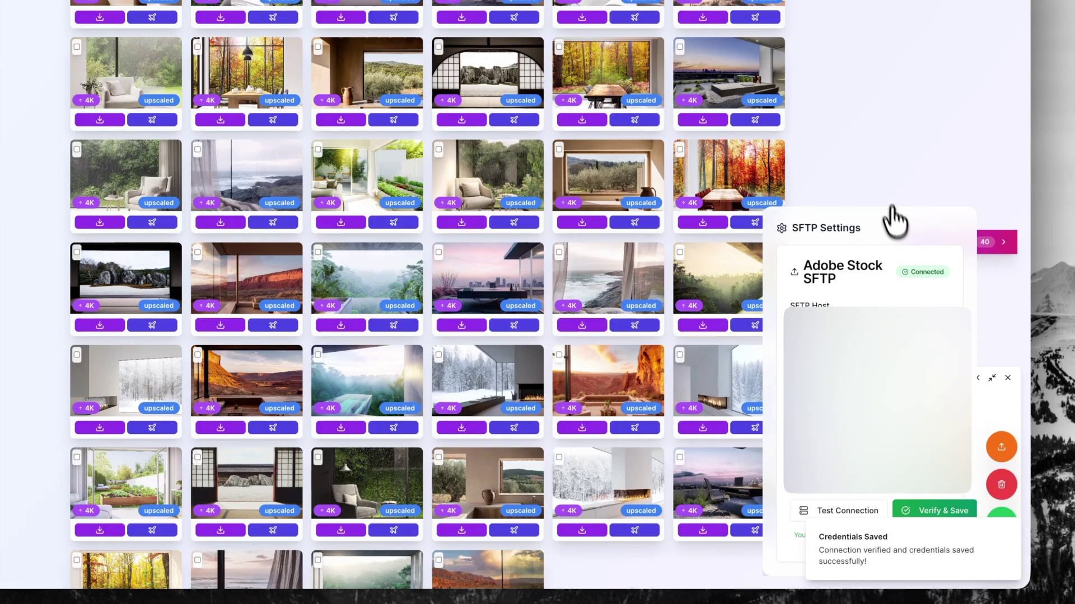
Step: Select all 40 batch images and confirm the bulk upload to Adobe Stock
scroll(895, 221, up, 4)
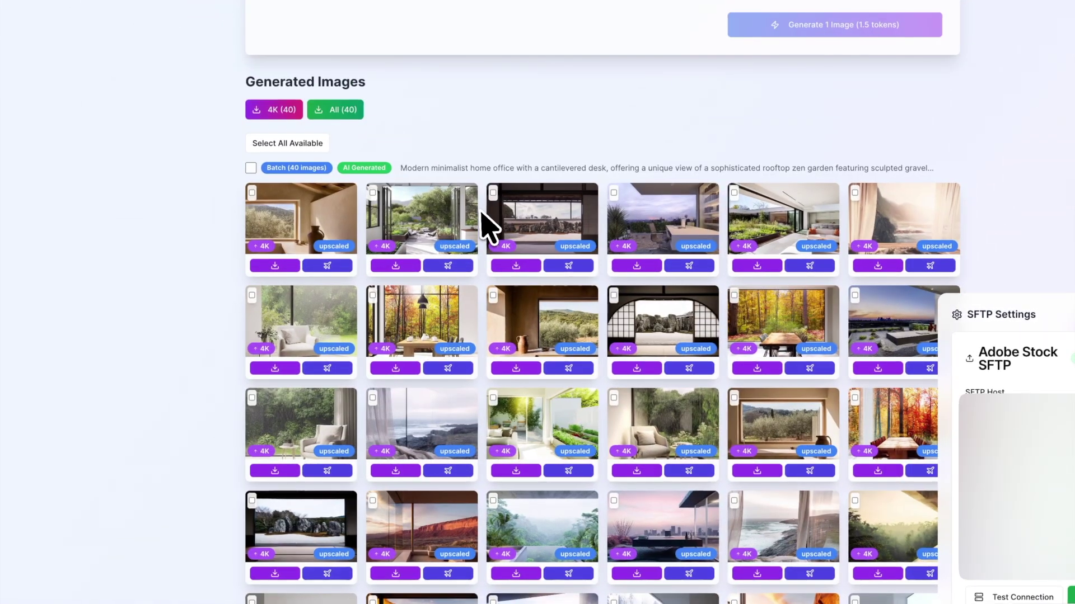
click(250, 168)
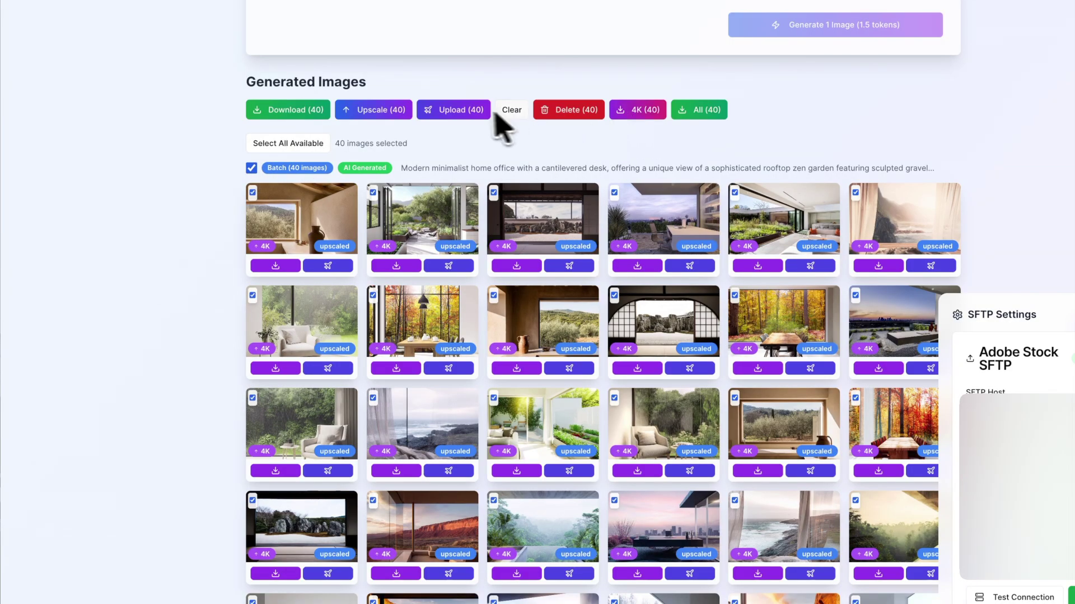
click(468, 111)
click(655, 435)
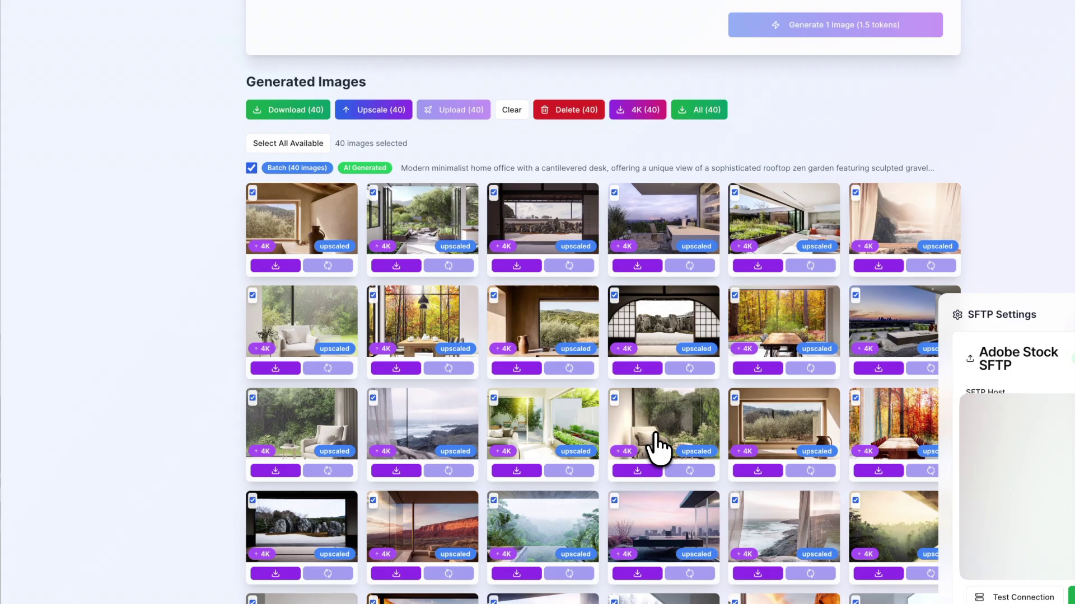
Step: Close the SFTP panel, save-password prompt and process console, then start uploading every image
scroll(659, 447, down, 3)
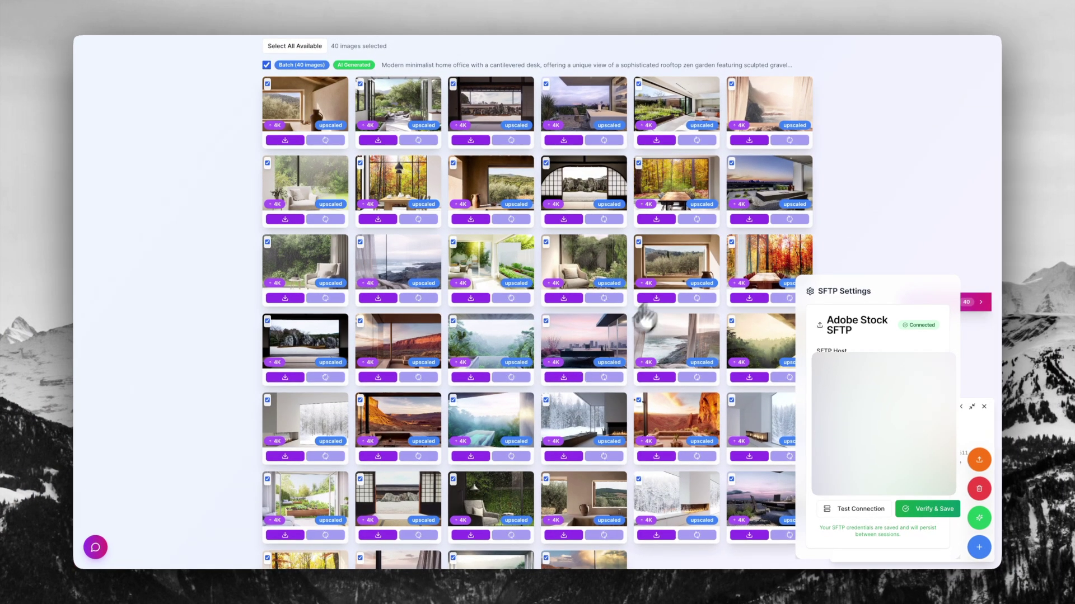
scroll(647, 321, down, 2)
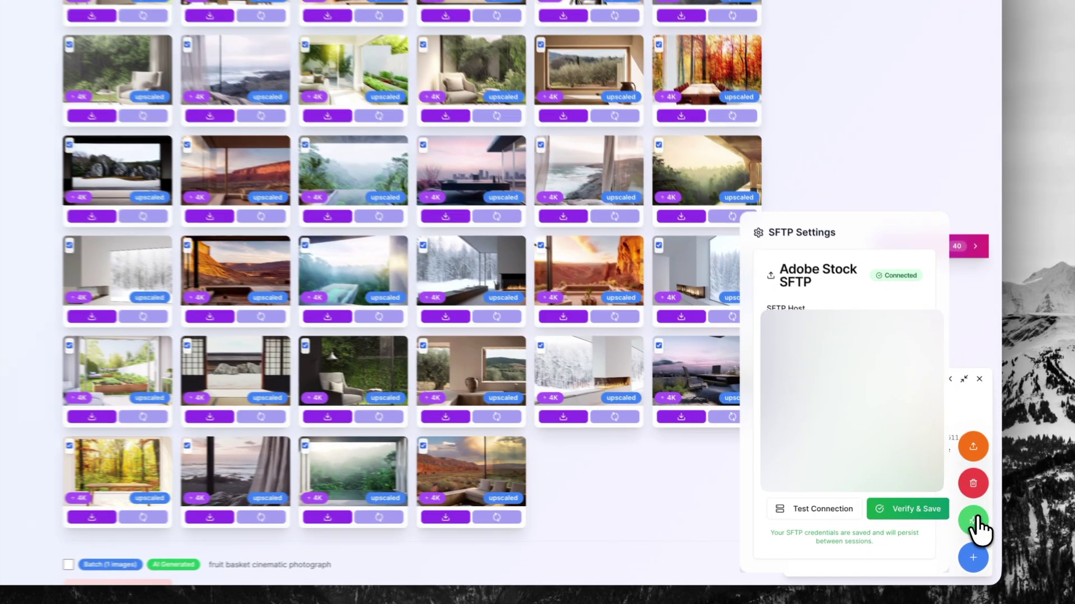
click(978, 516)
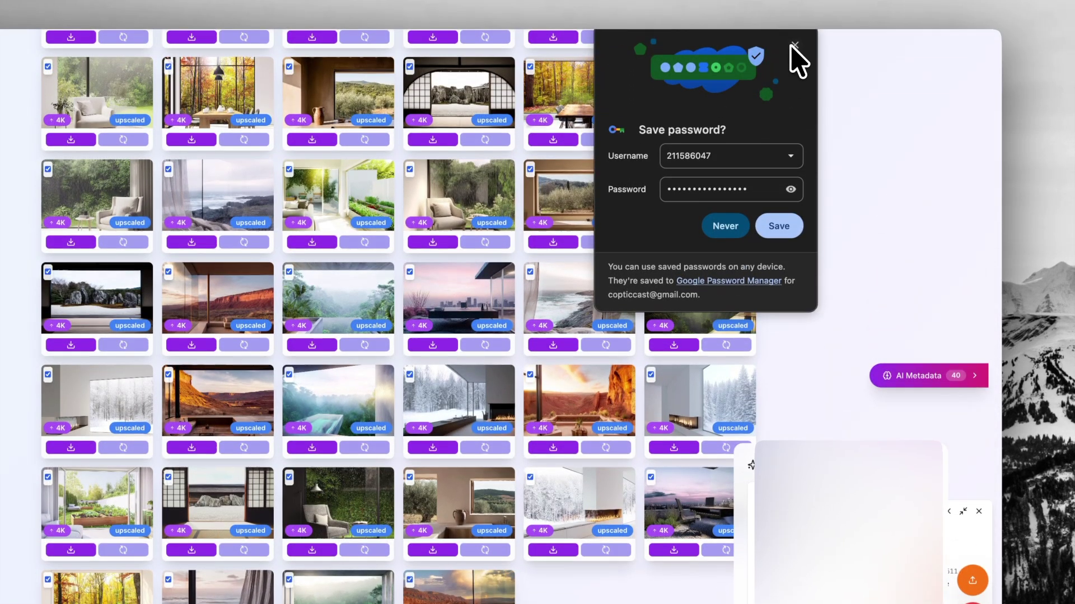
click(795, 6)
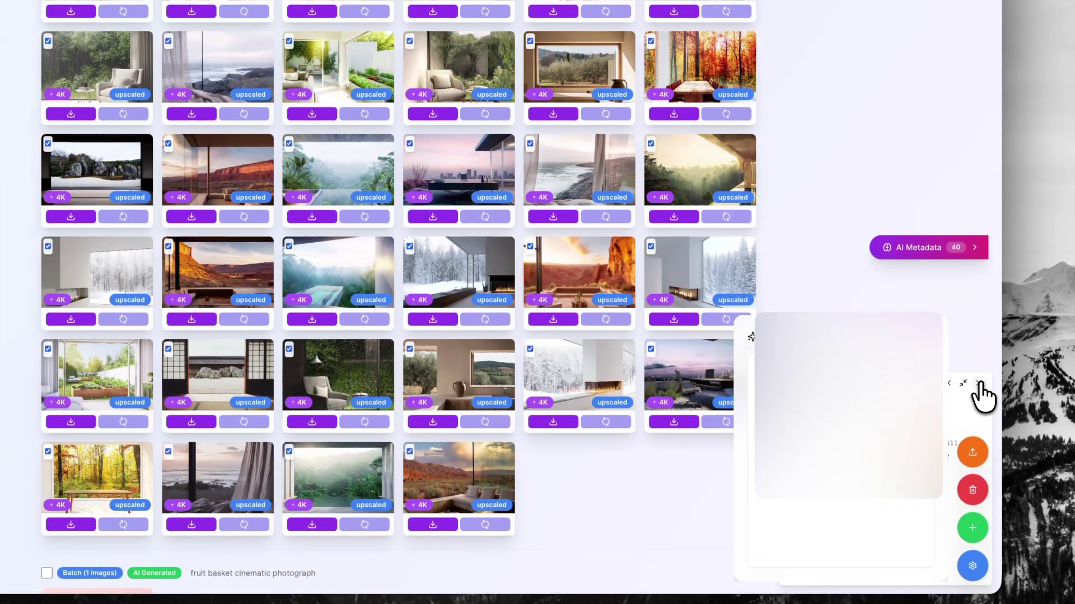
click(980, 384)
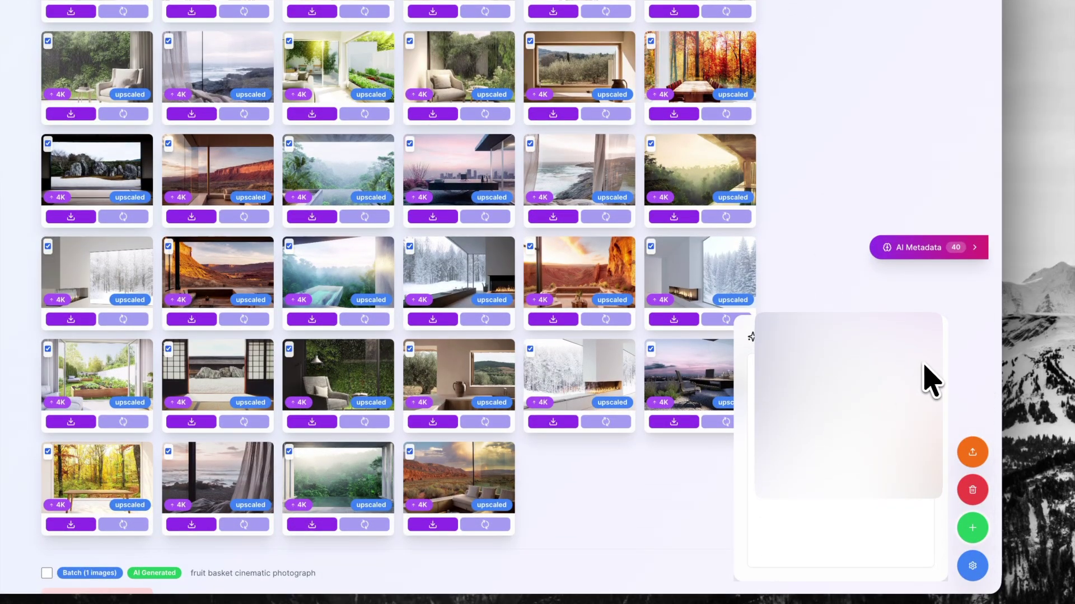
scroll(656, 279, up, 2)
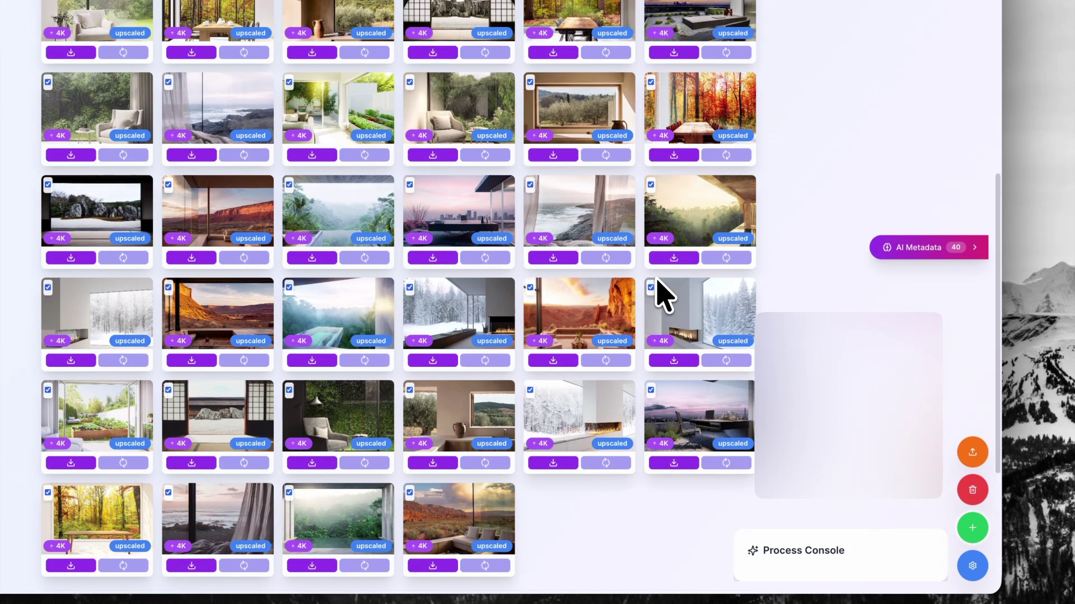
scroll(656, 280, up, 2)
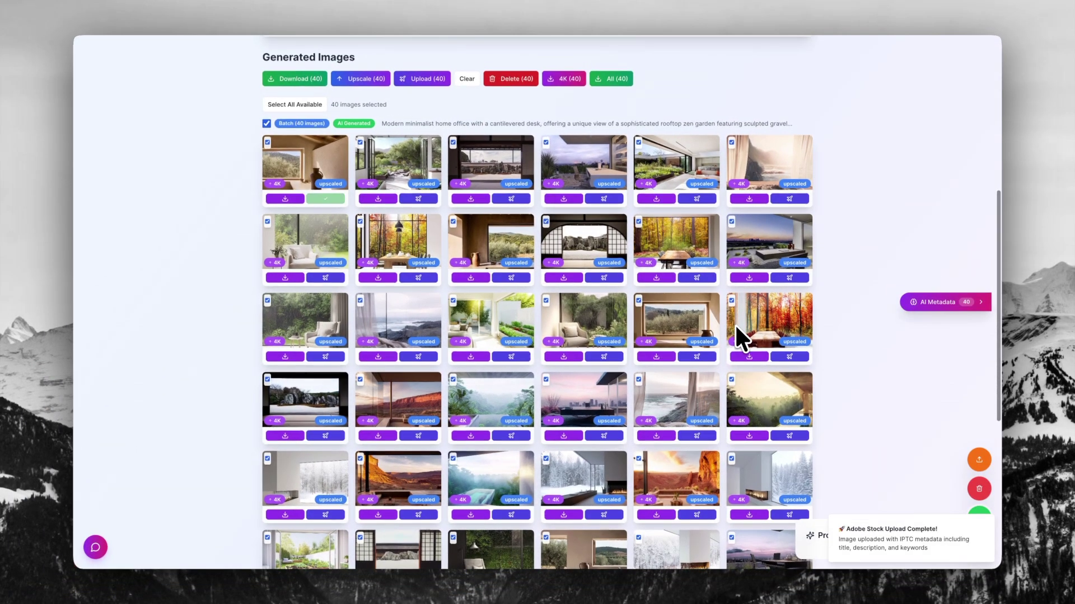
scroll(733, 324, down, 2)
click(503, 127)
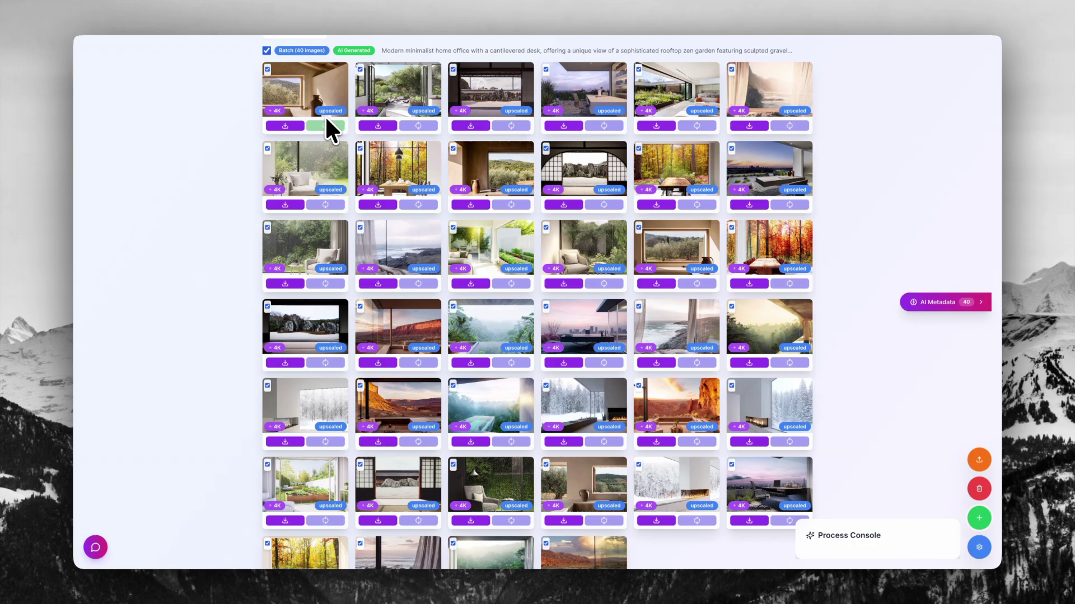
Step: Monitor the process console until all 40 uploads finish, then switch to the Adobe Stock contributor tab
click(979, 547)
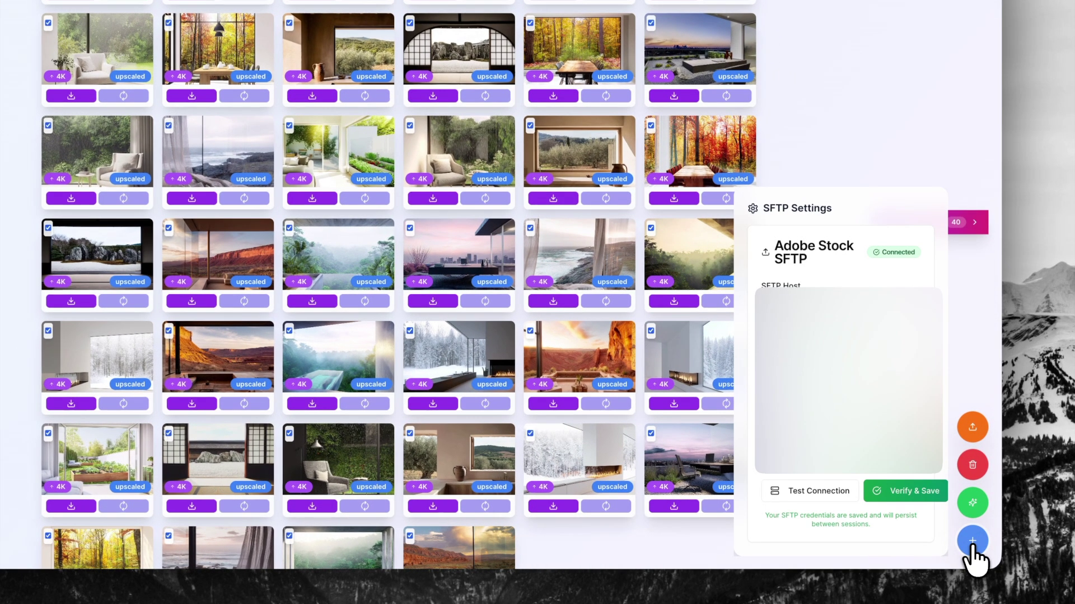
click(974, 546)
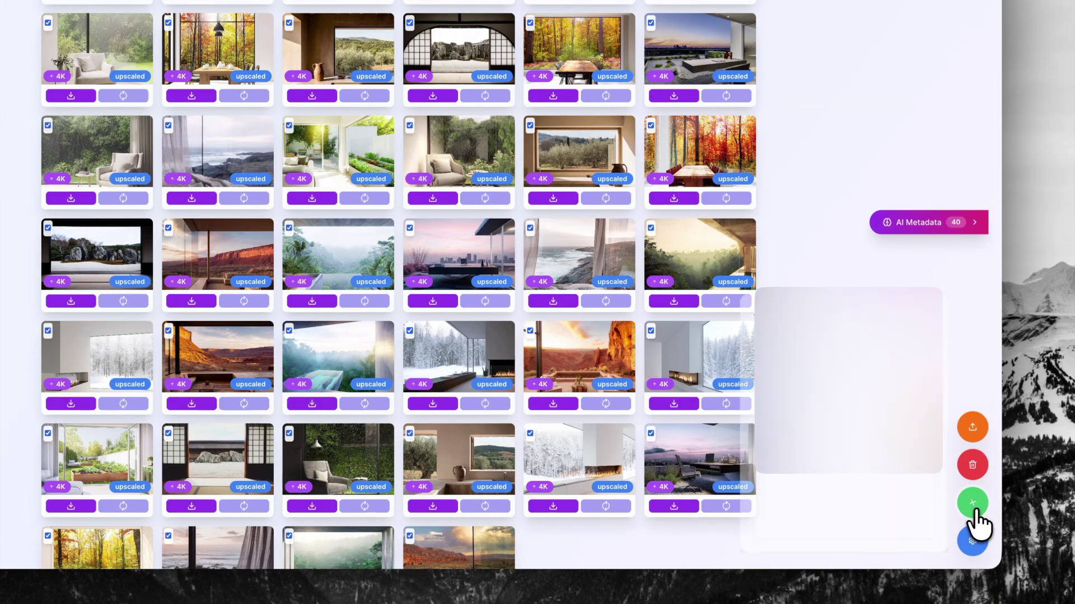
click(977, 511)
click(919, 341)
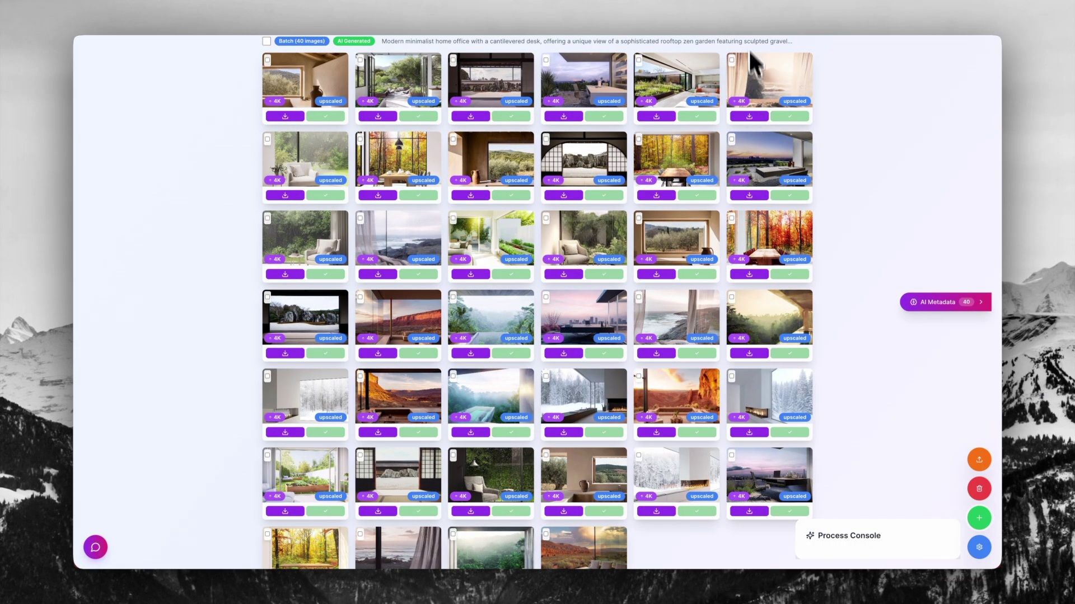
click(747, 1)
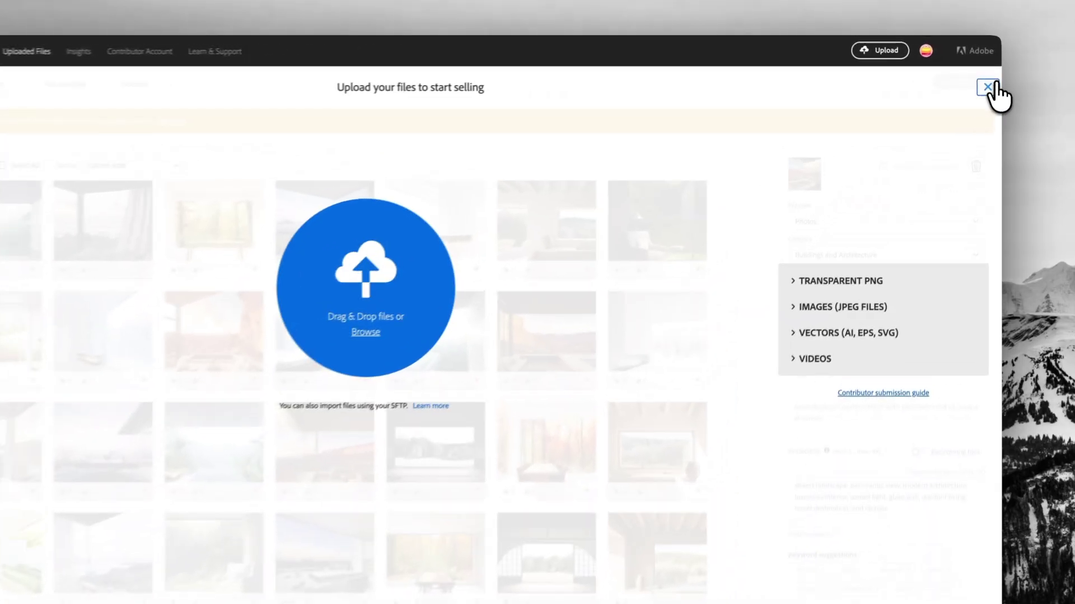
Step: Dismiss the upload prompt and view the canyon, snowy-fireplace, grey-fireplace and desert canyon uploads
click(990, 75)
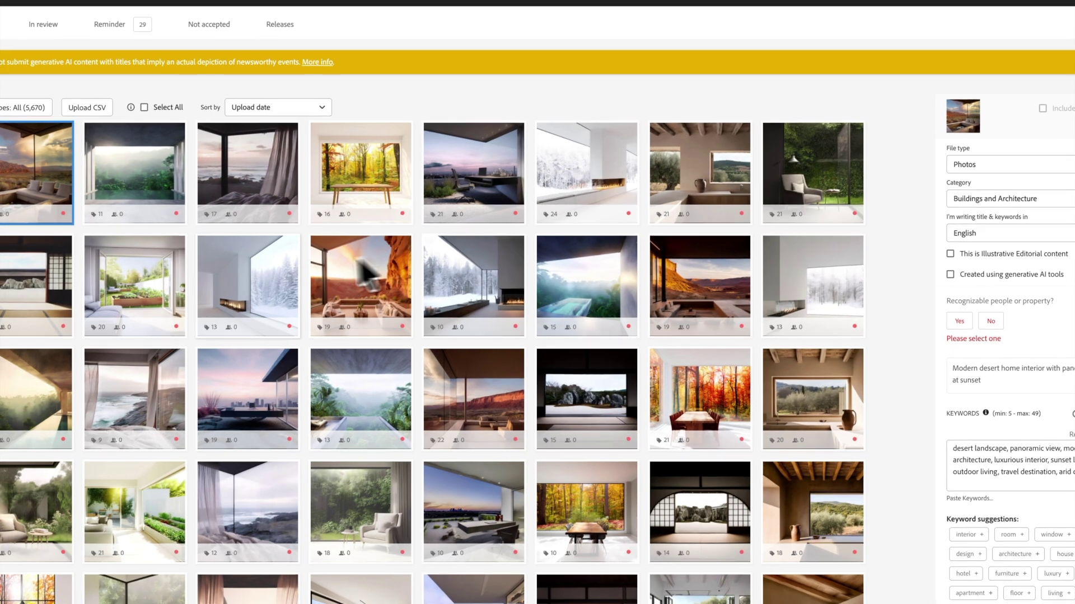
click(362, 289)
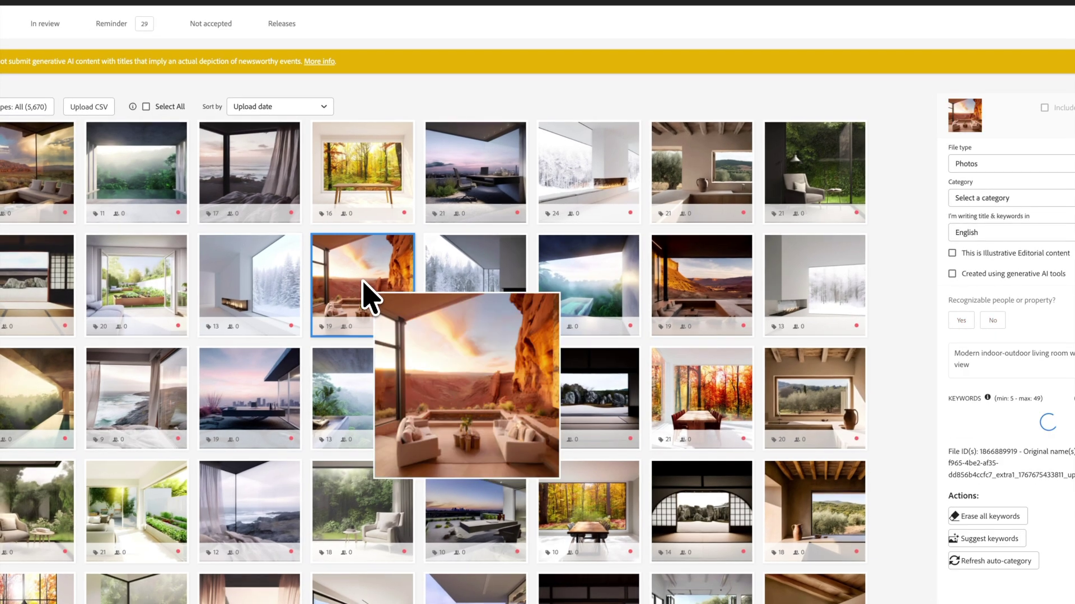
click(284, 284)
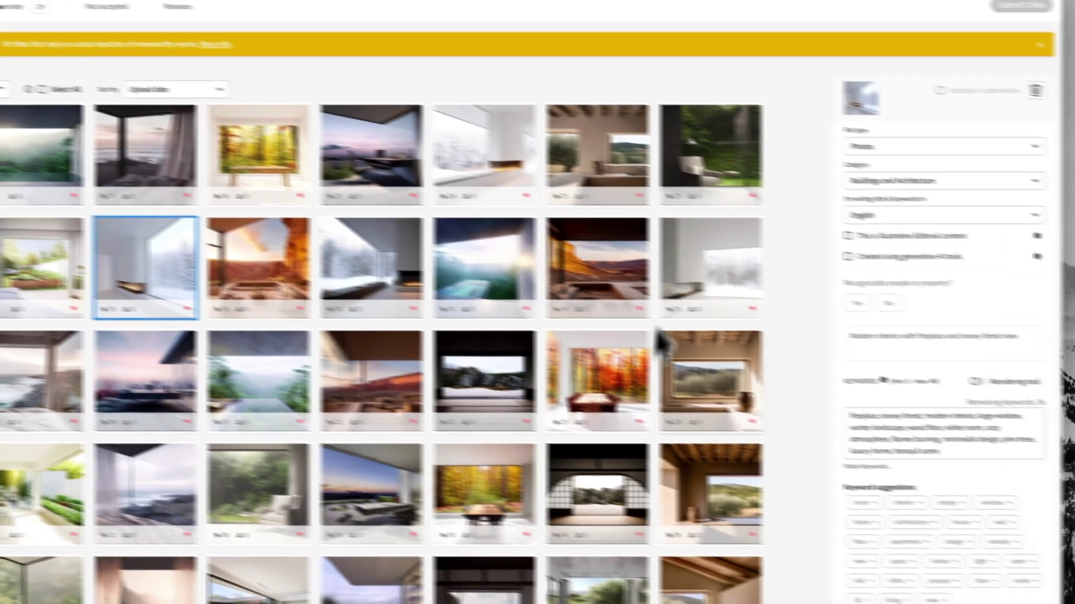
mouse_move(812, 285)
click(647, 258)
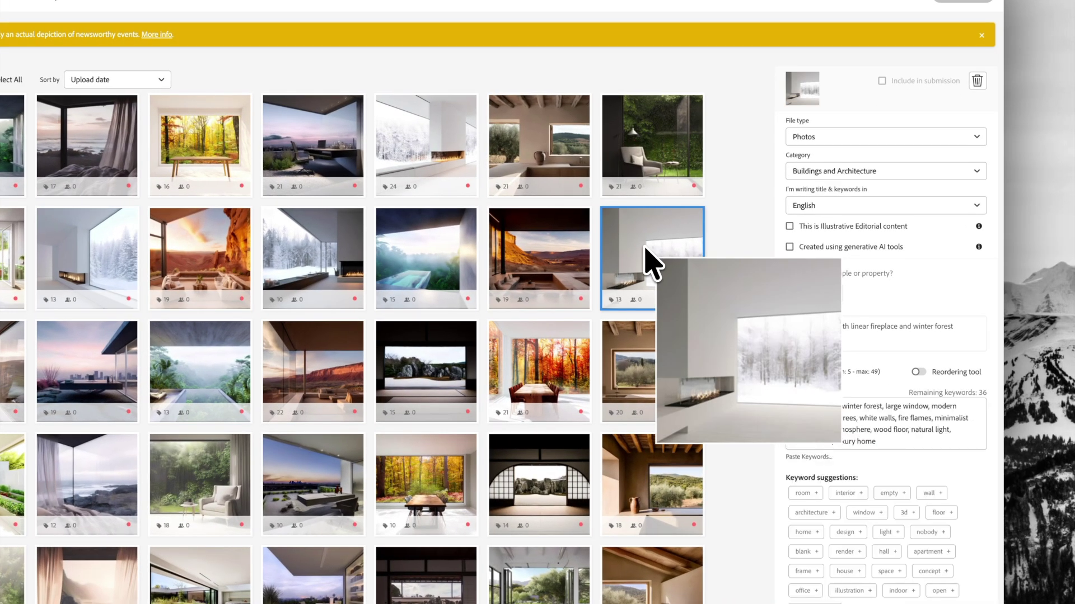
click(522, 258)
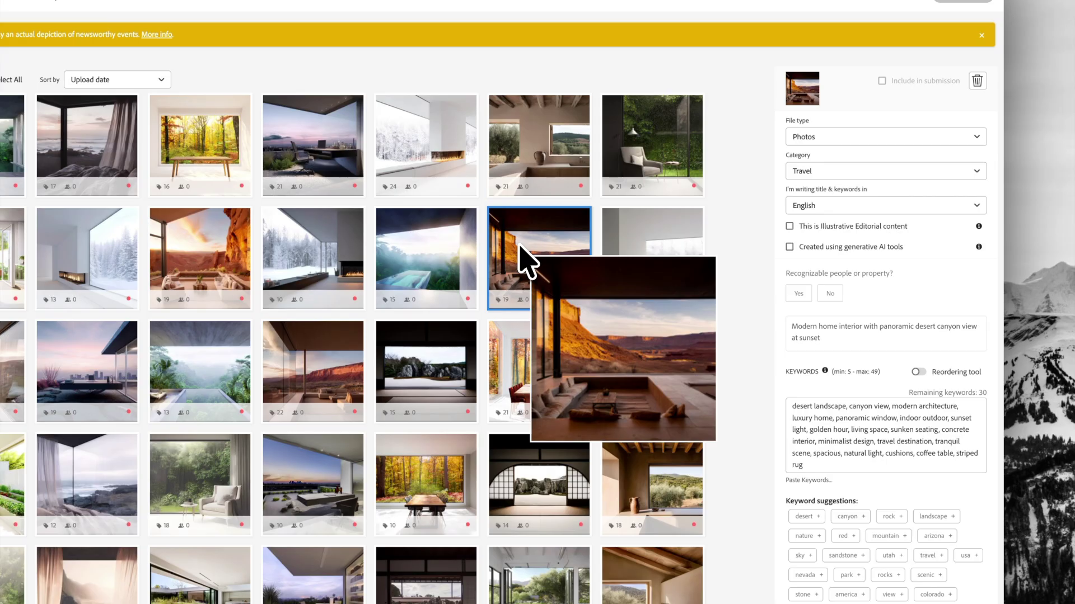
Step: Check the desert canyon image's title and keywords, and mark it as made with generative AI
triple_click(810, 334)
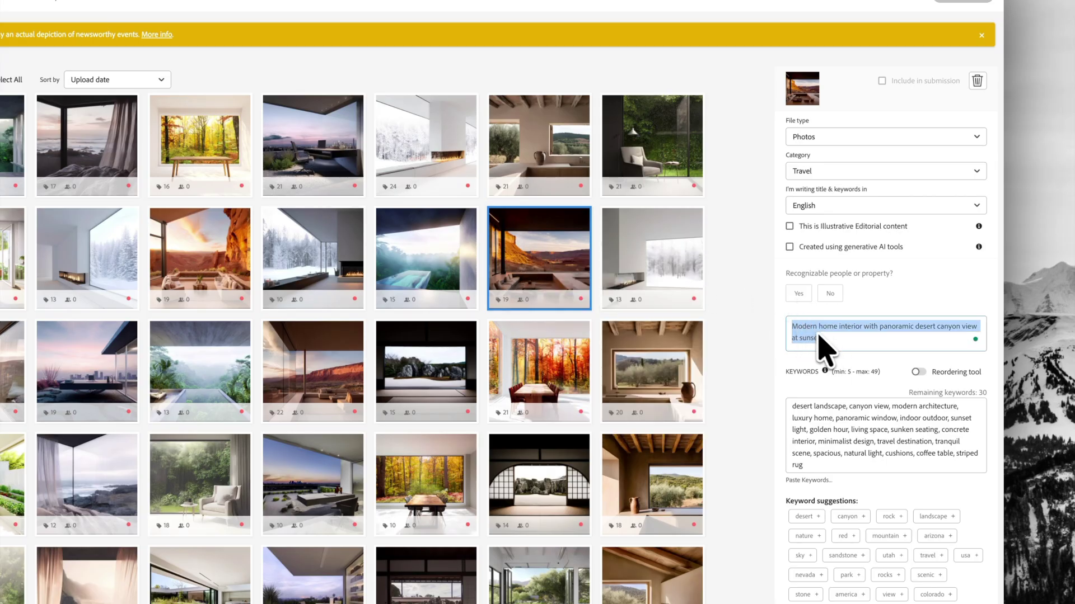
triple_click(829, 461)
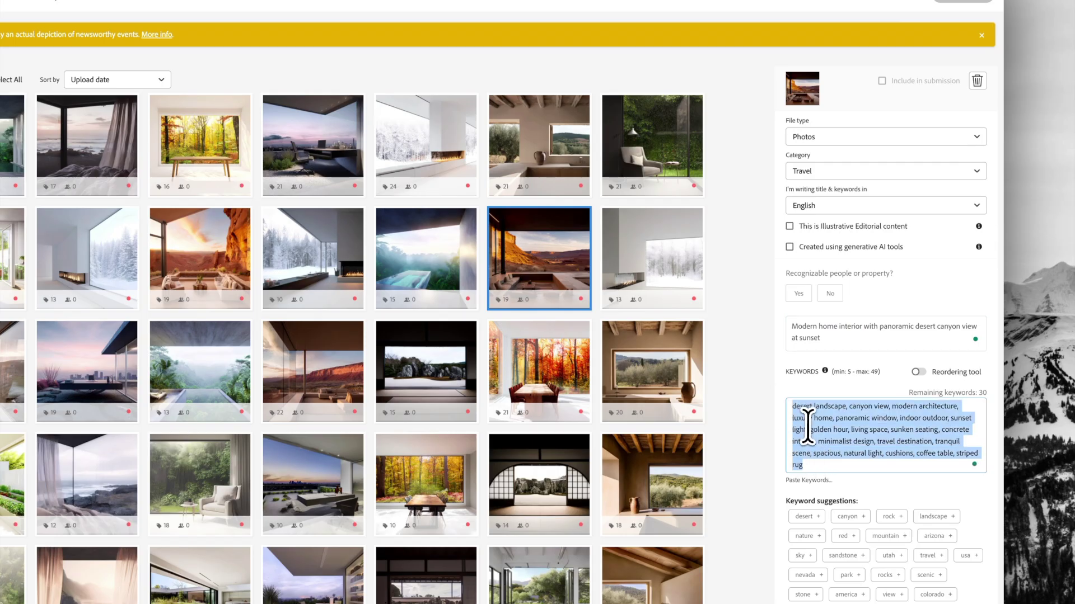
click(824, 429)
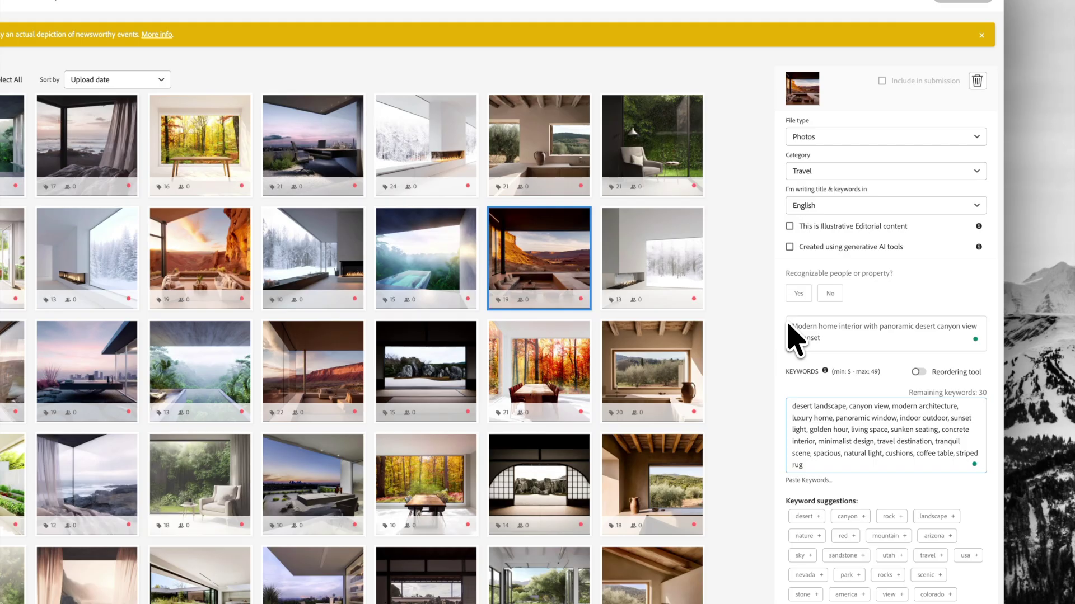
click(790, 248)
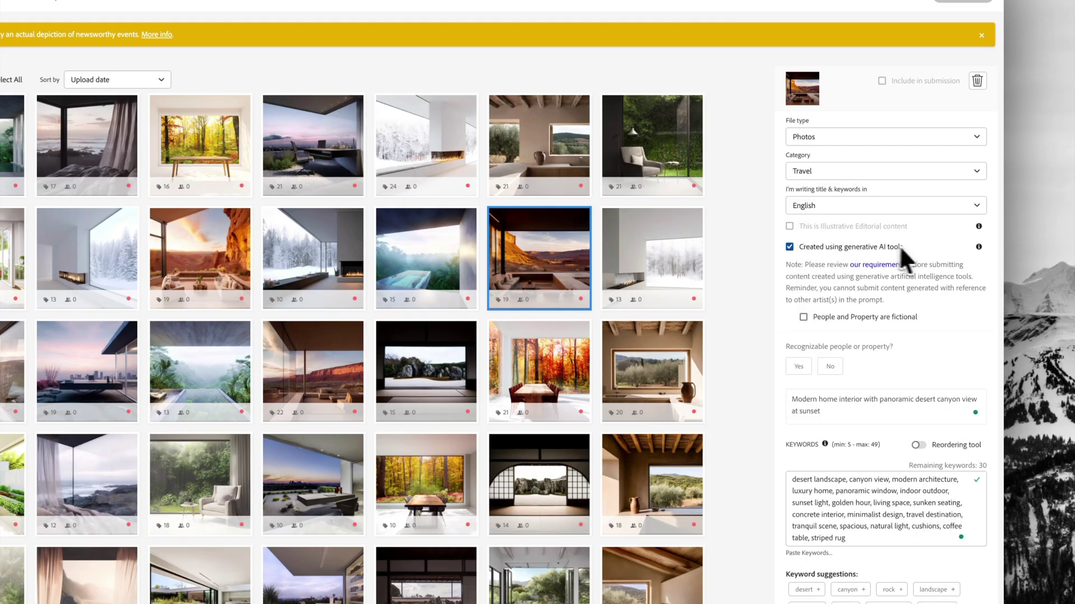
Step: Select the first 16 images, tick 'Created using generative AI tools', answer No for people/property, and save
click(789, 247)
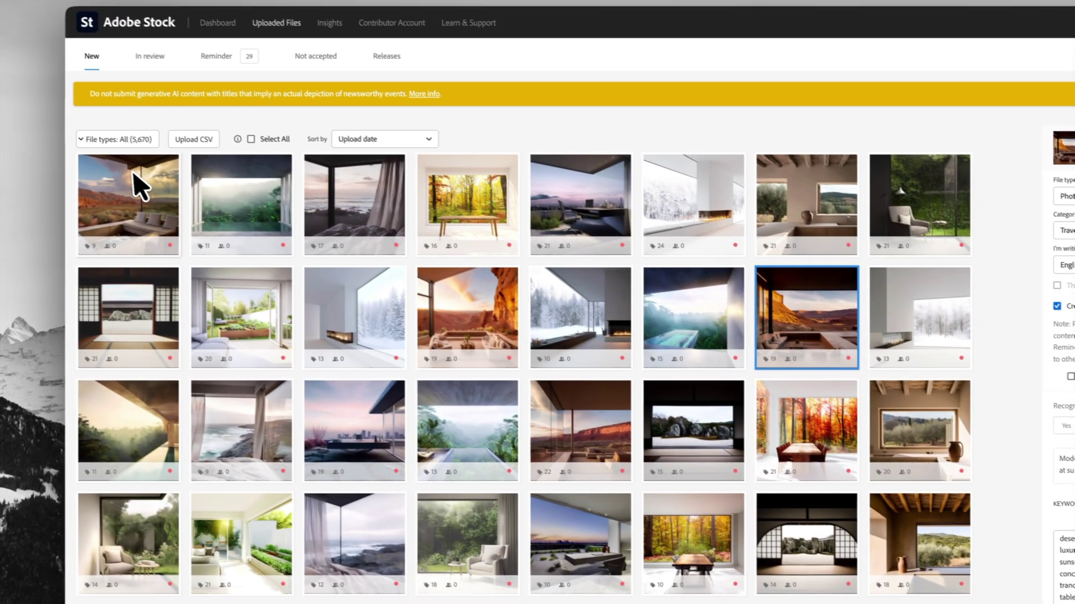
click(0, 117)
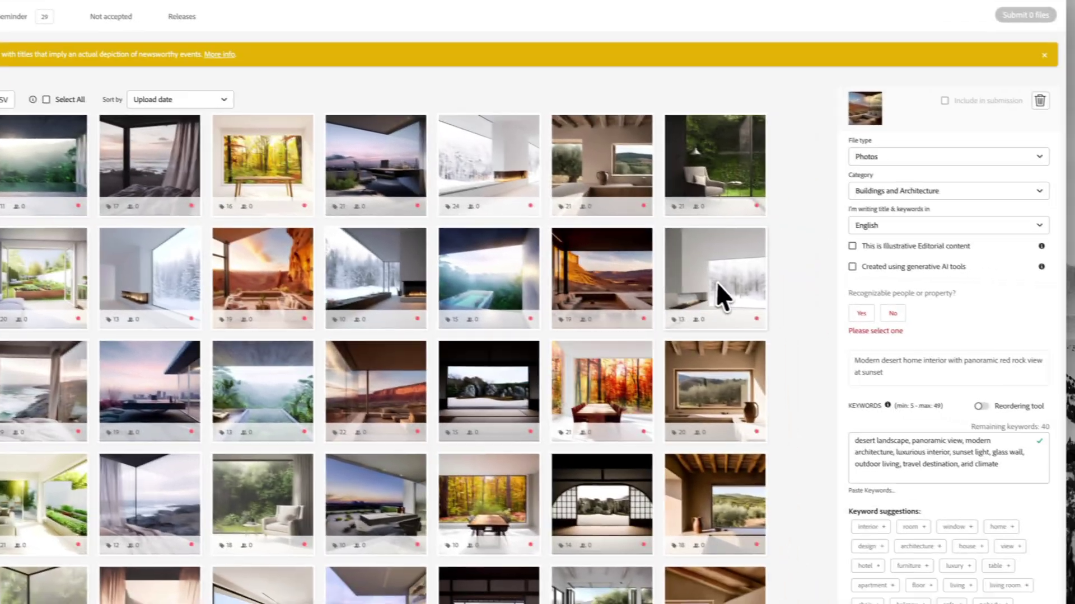
shift+click(716, 281)
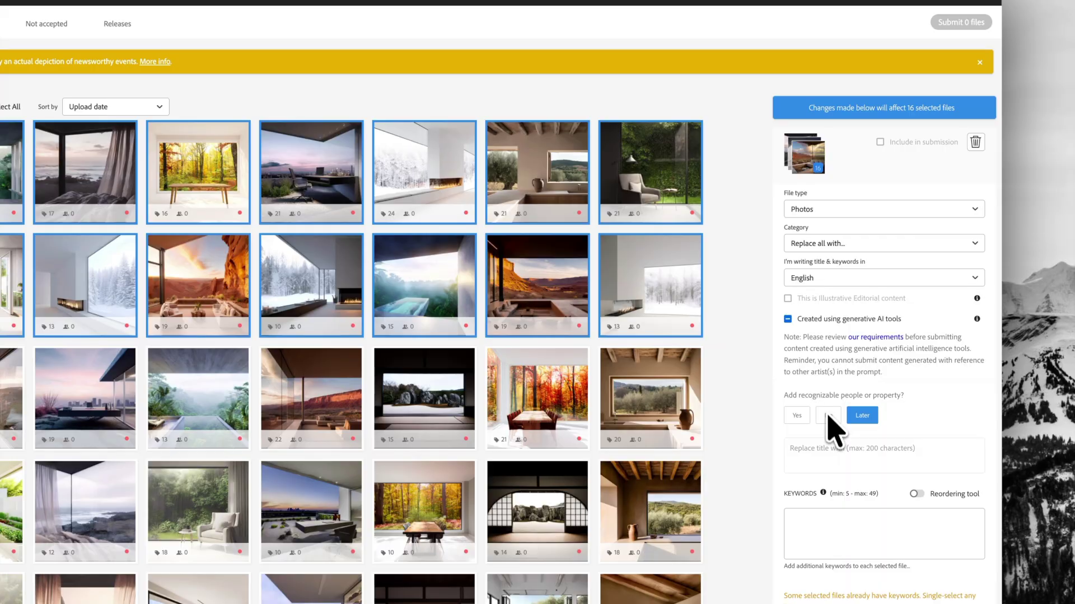
click(788, 319)
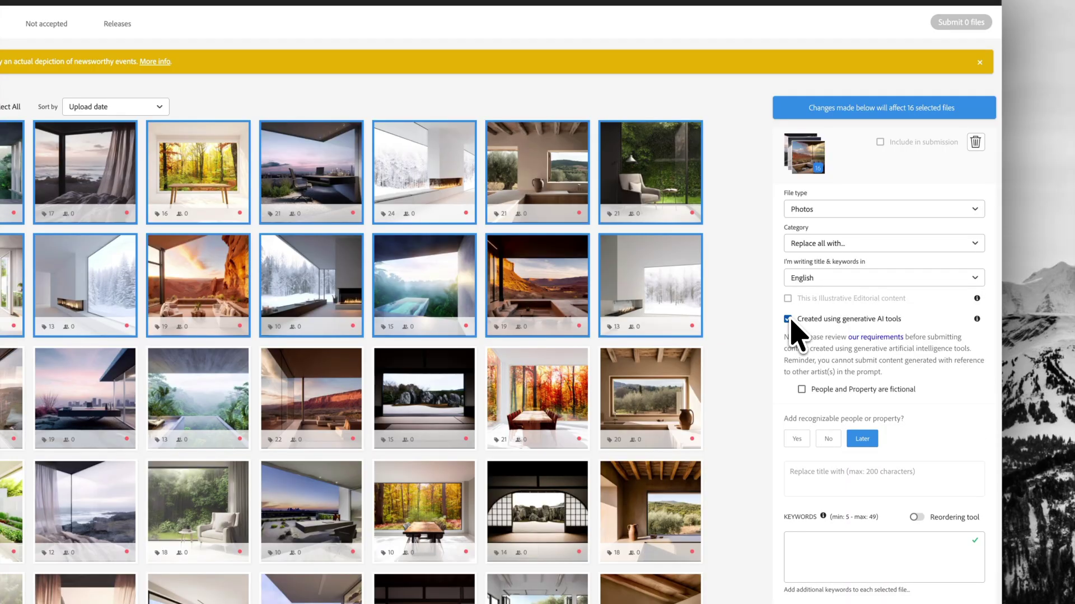
click(829, 440)
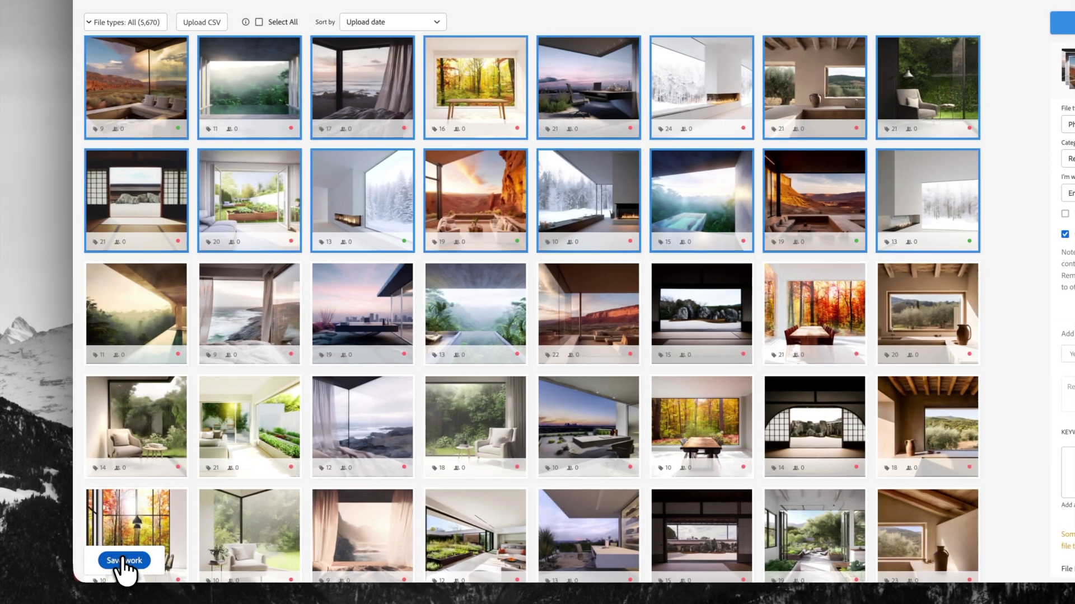
click(130, 560)
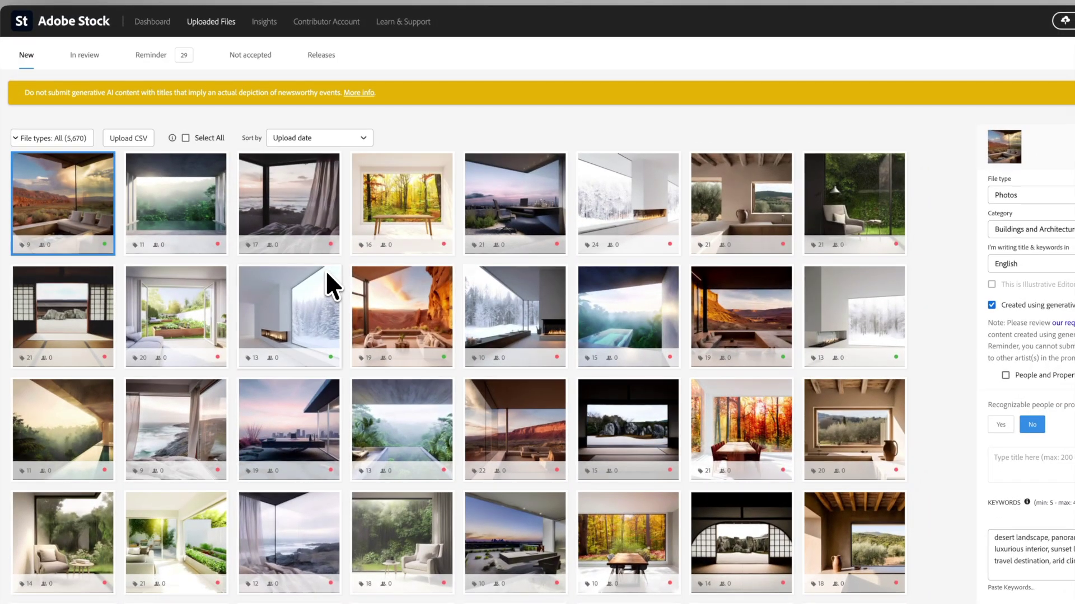
click(405, 165)
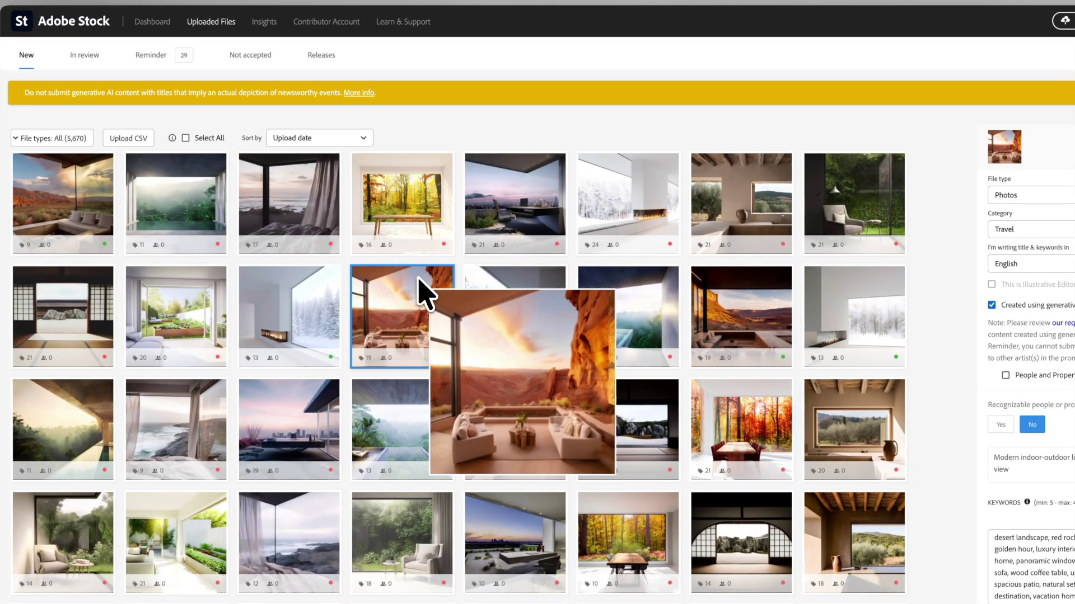
Step: Review details of the desert-canyon, misty pool, snowy-fireplace, olive-room, dusk-office, chair and forest-table images
click(744, 302)
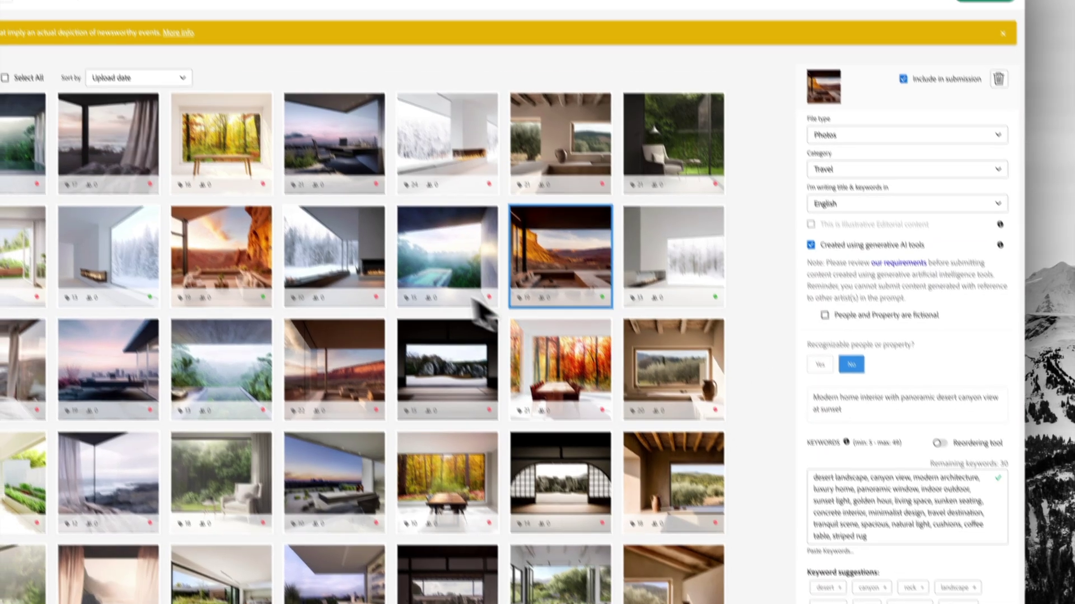
click(403, 243)
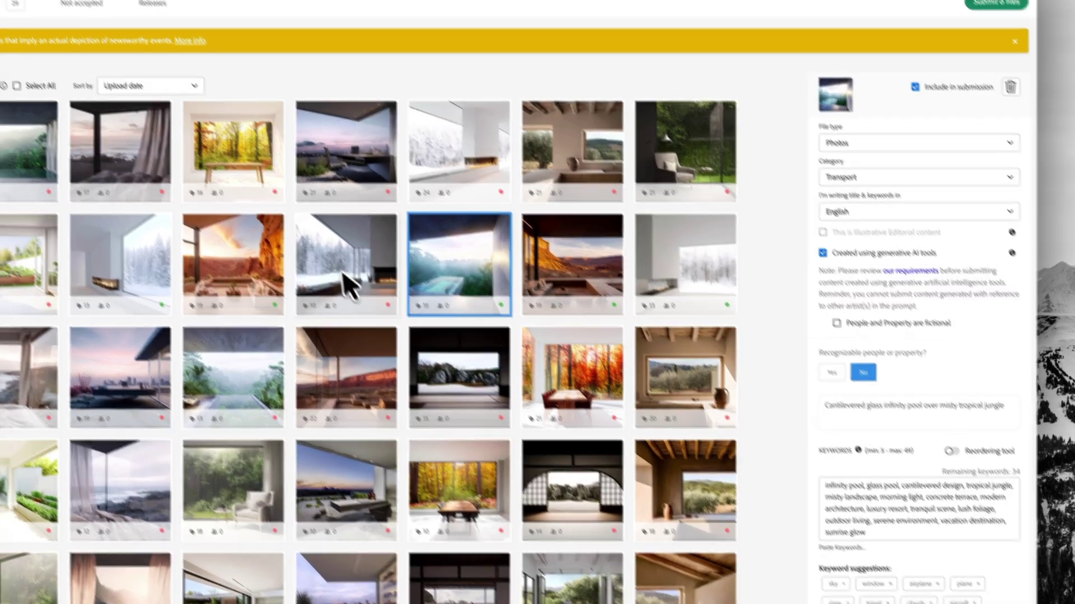
click(426, 192)
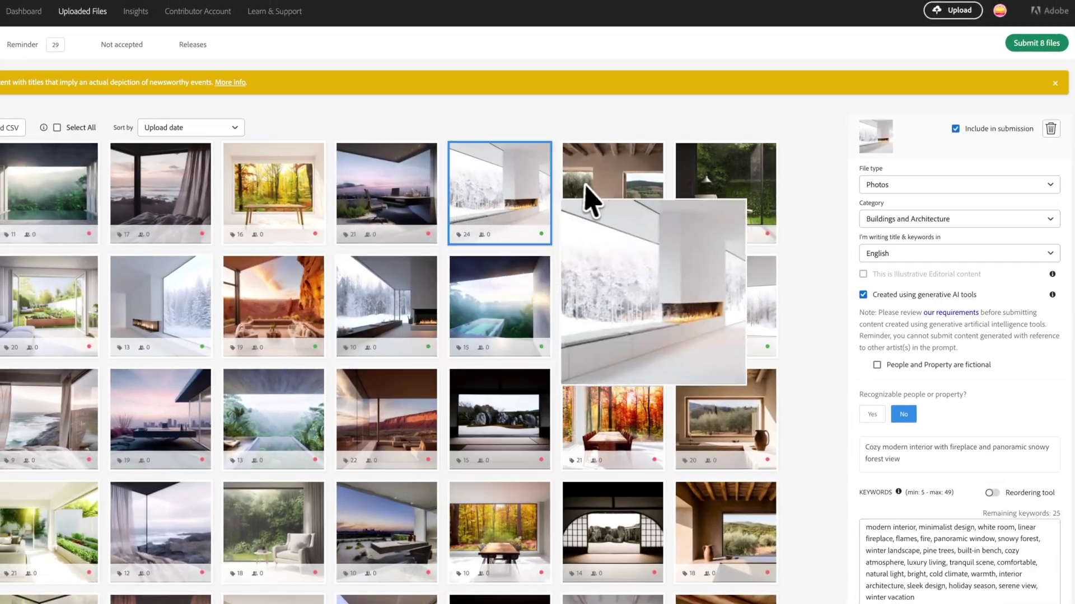
click(593, 195)
click(389, 219)
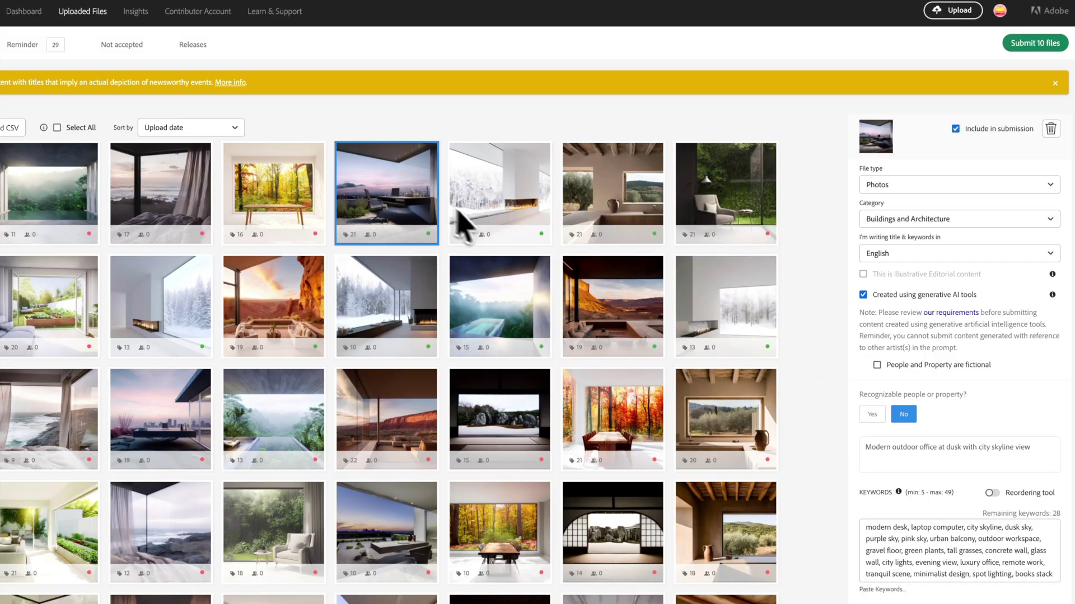
click(739, 206)
click(696, 293)
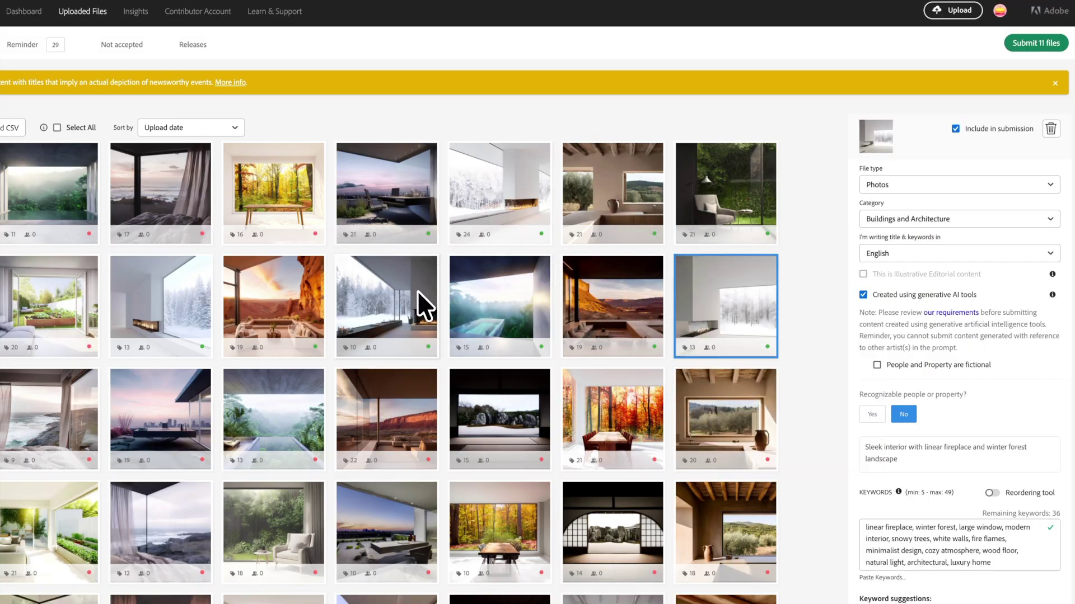
click(420, 305)
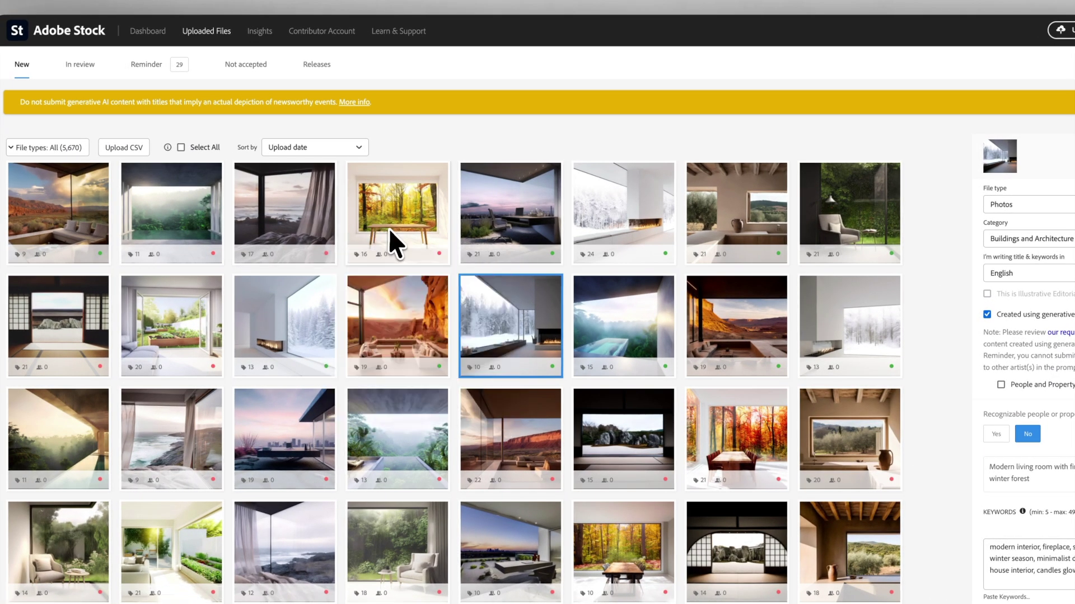
click(394, 233)
Step: Review details of the misty pool, zen-room, snowy white room, desert canyon, snowy-fireplace and desert-sofa images
click(187, 226)
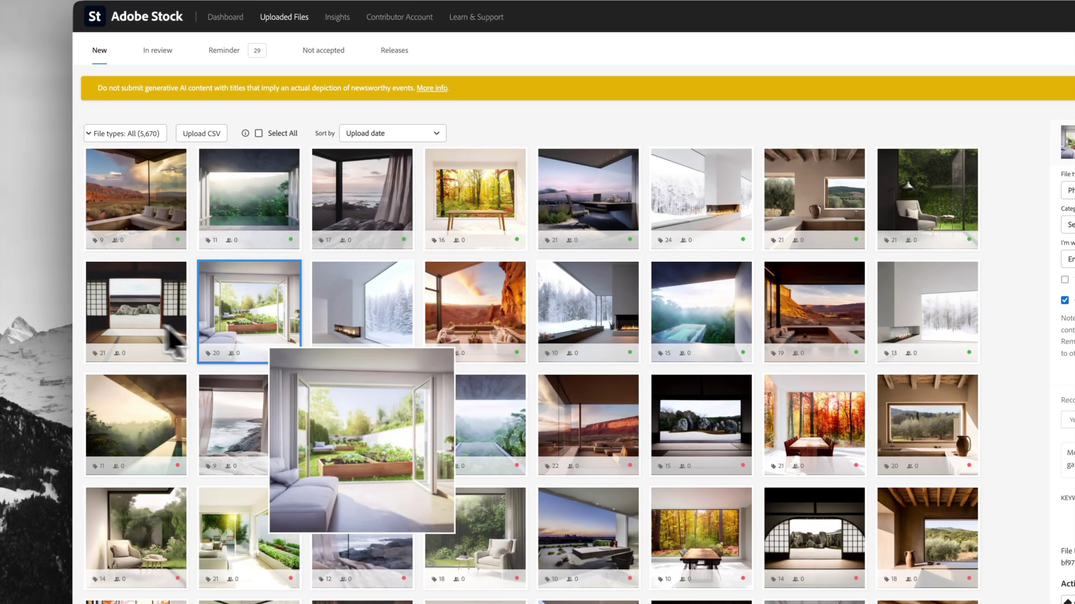
click(77, 362)
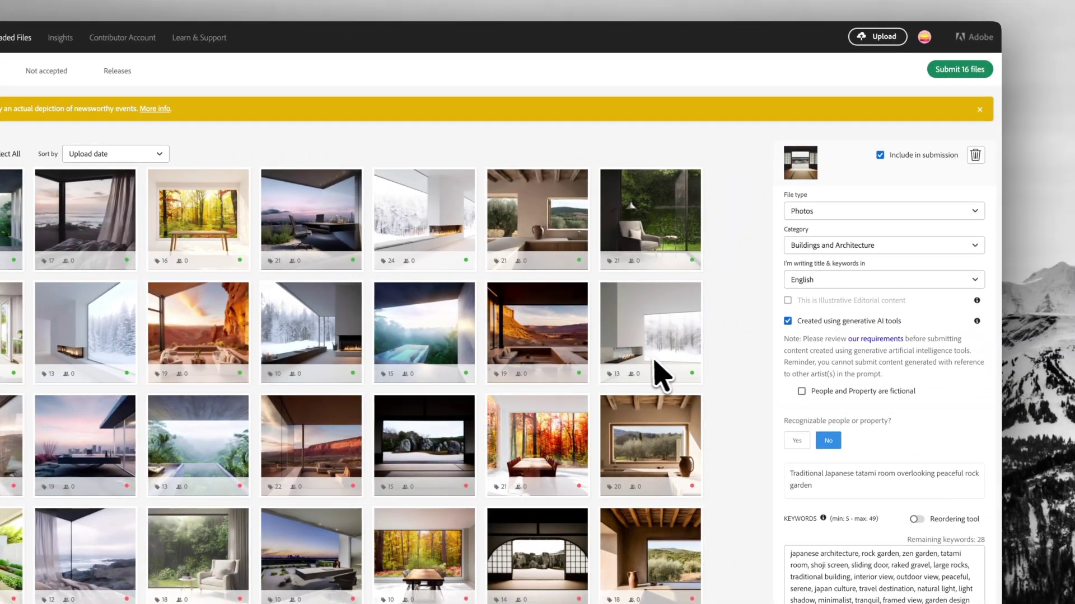
click(937, 341)
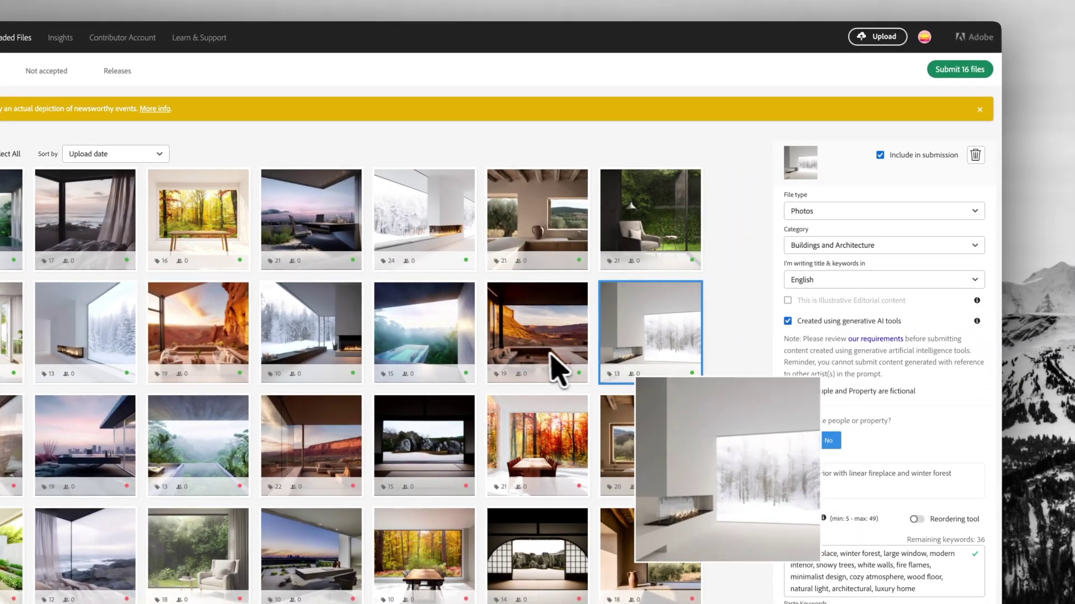
click(549, 364)
click(445, 336)
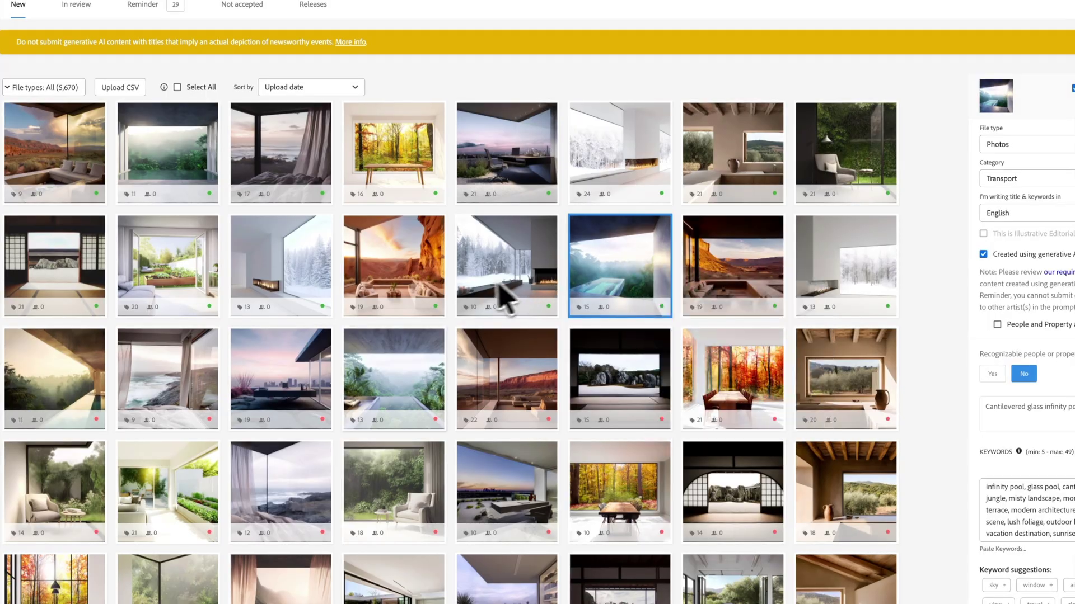
click(493, 296)
click(32, 225)
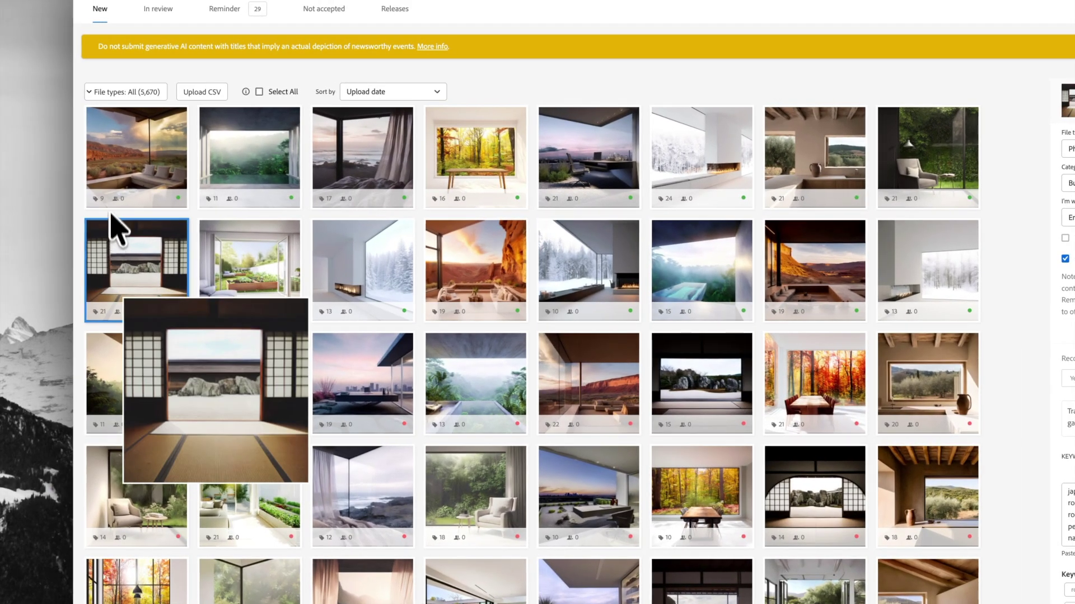
click(111, 204)
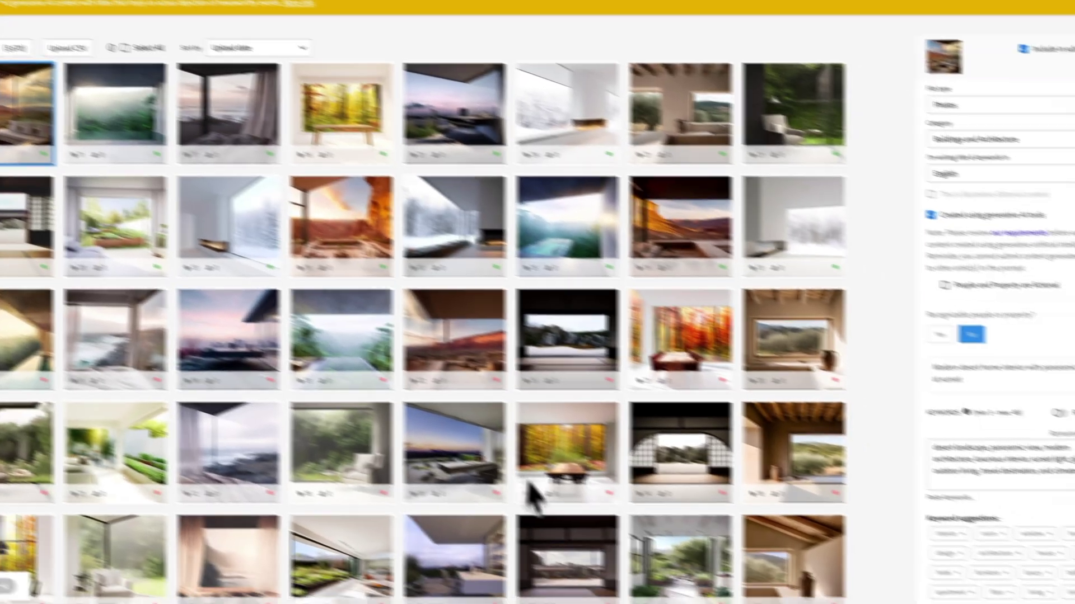
scroll(705, 571, down, 3)
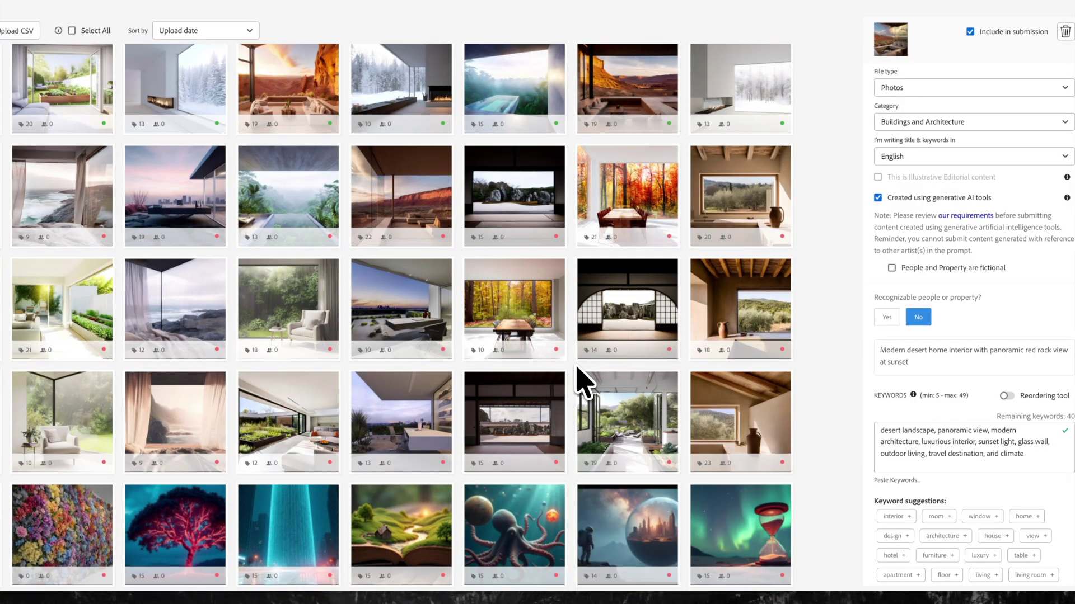
scroll(582, 379, up, 1)
click(513, 375)
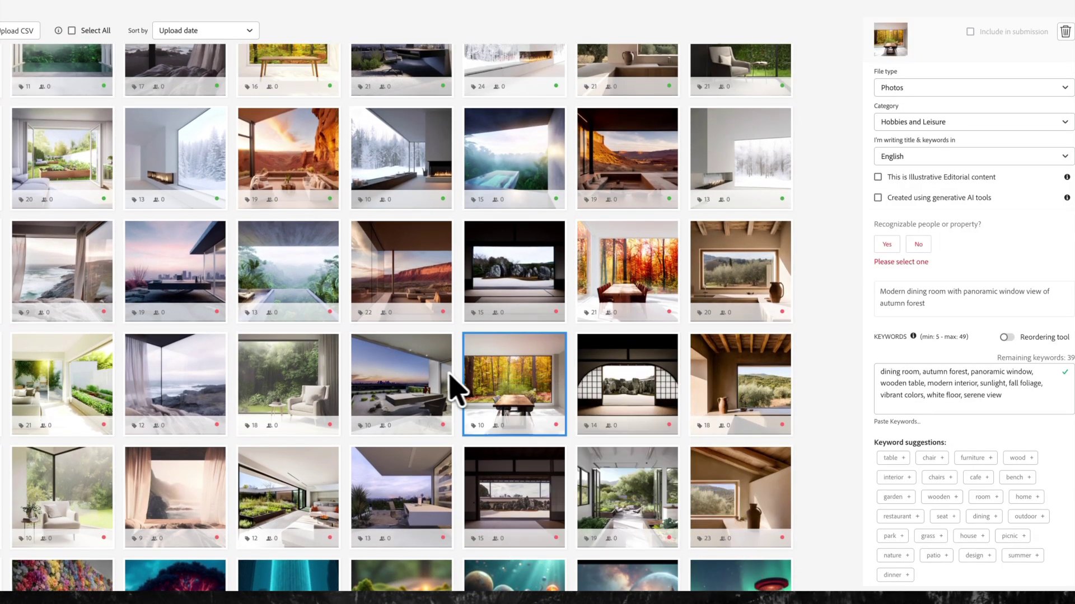
click(440, 375)
click(780, 398)
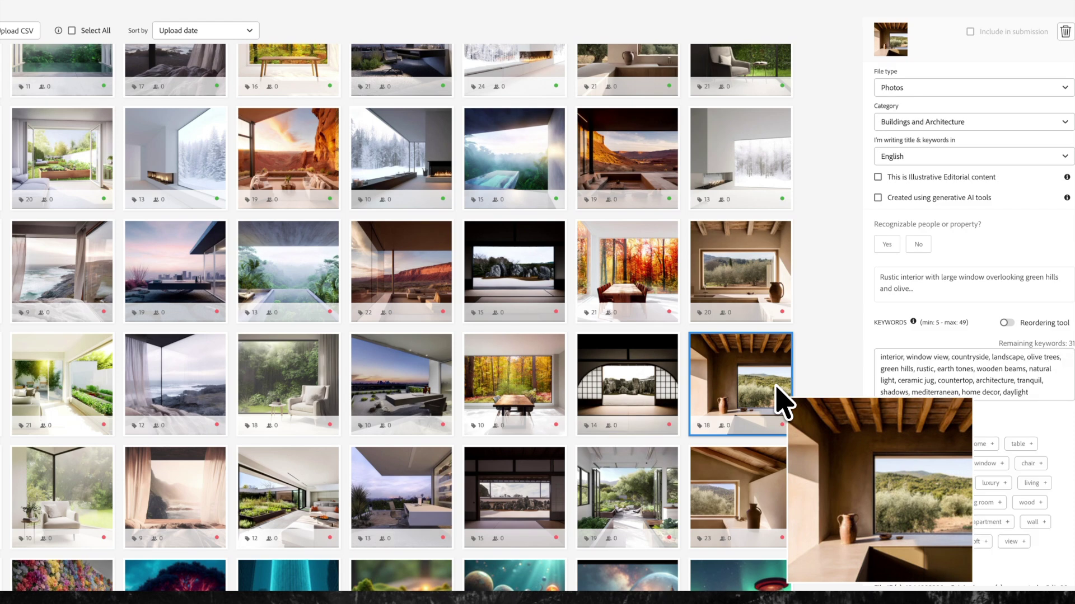
click(644, 241)
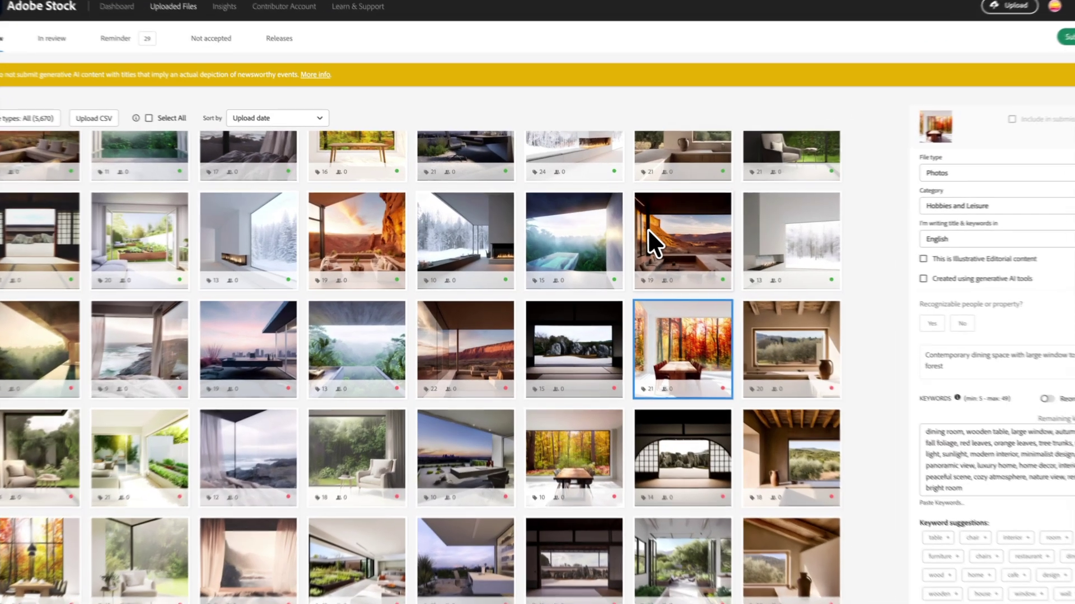
click(546, 233)
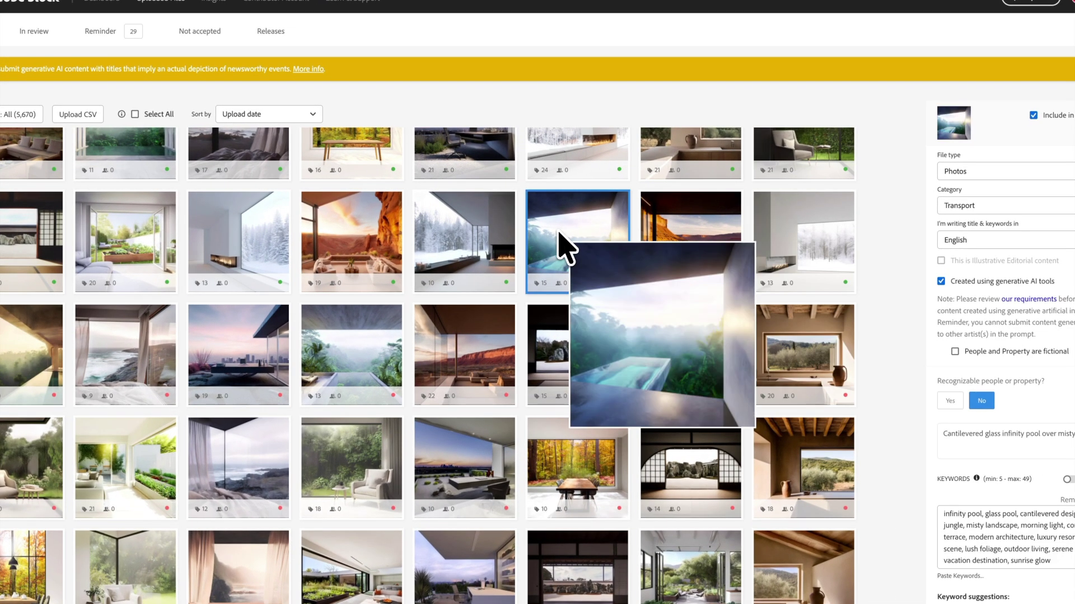
click(350, 256)
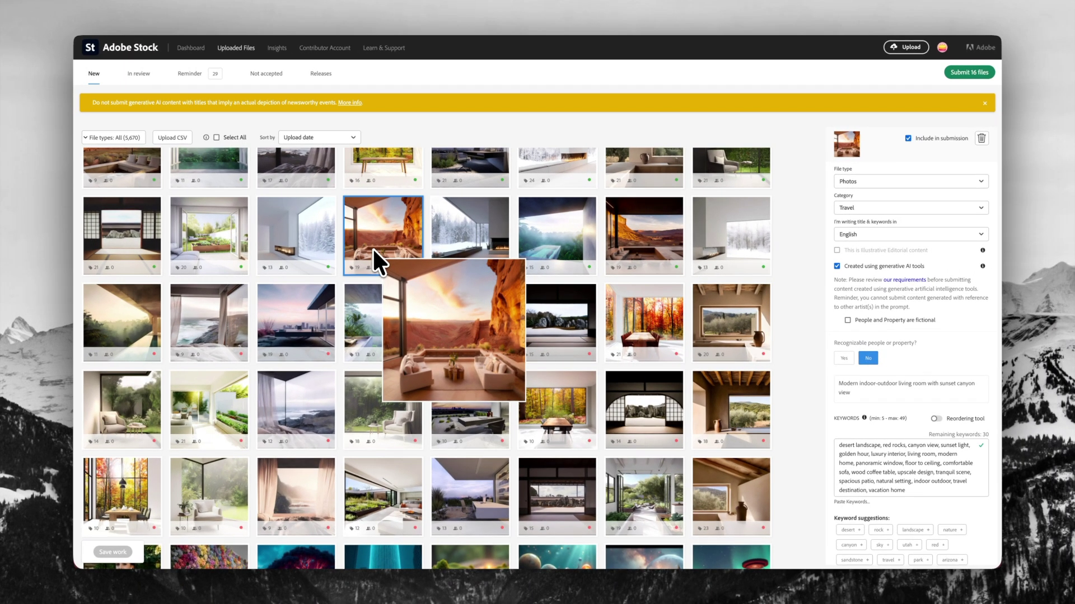
scroll(358, 242, up, 1)
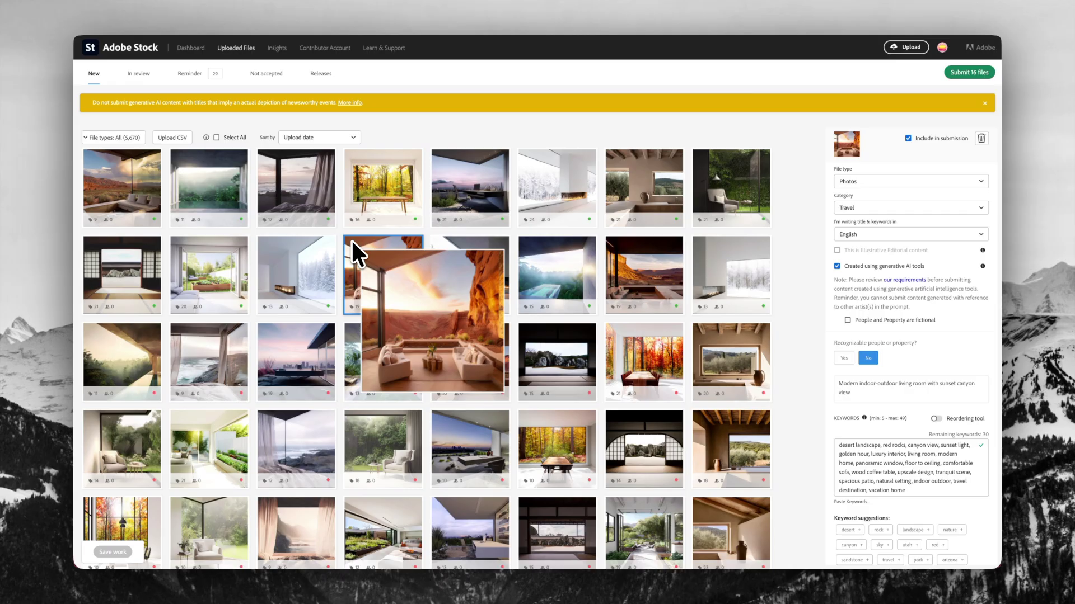
scroll(559, 337, up, 1)
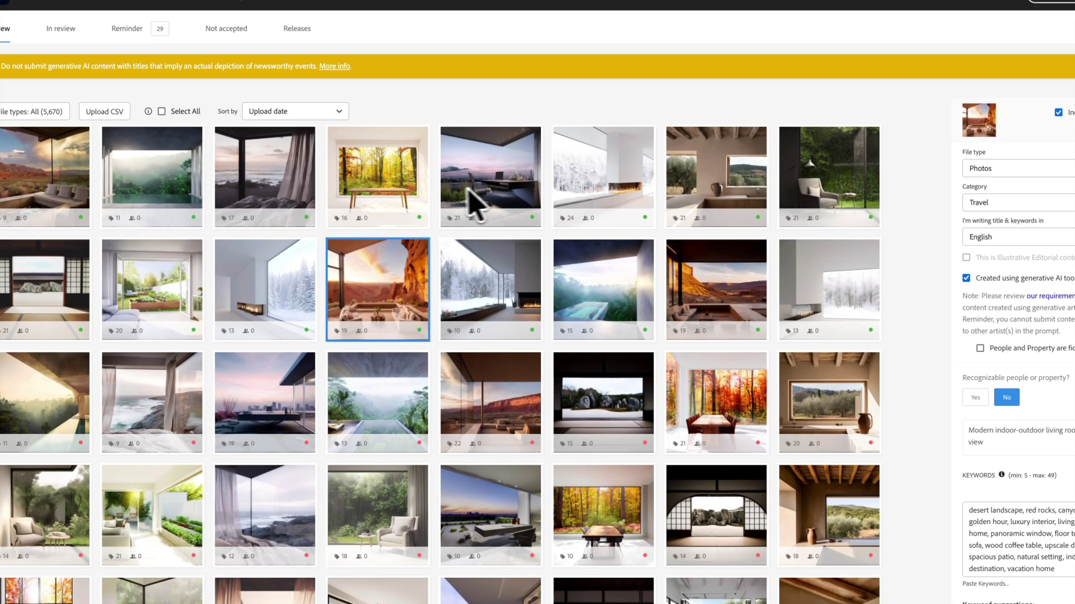
click(385, 193)
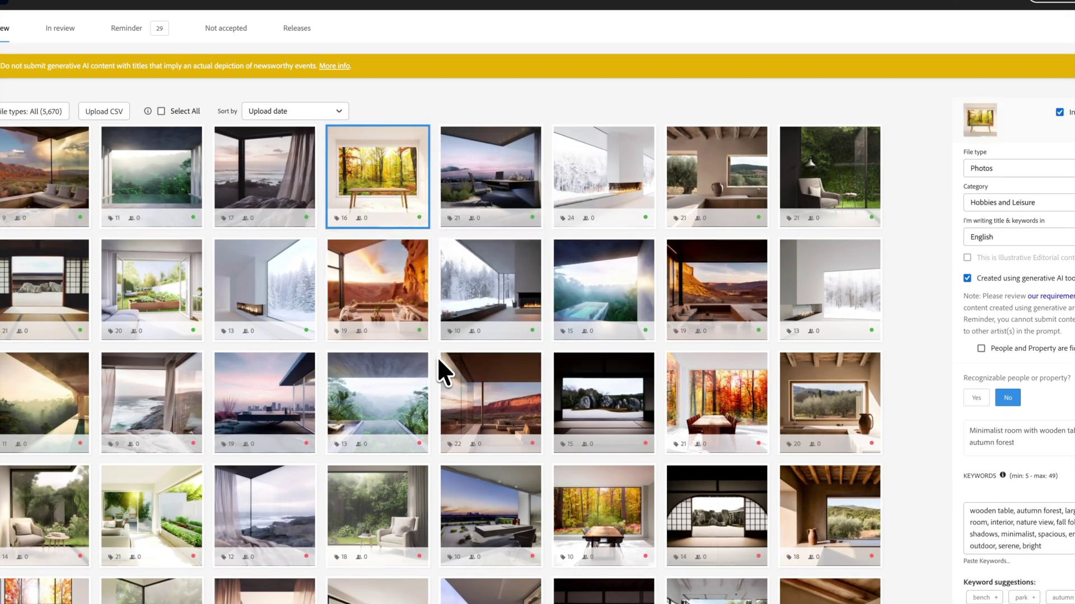
click(594, 381)
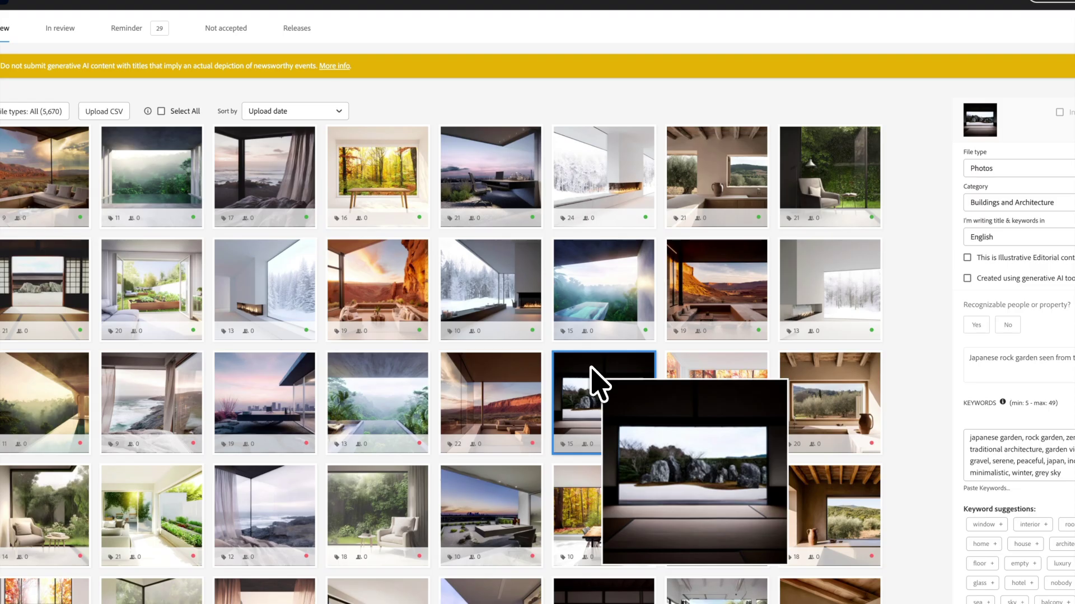